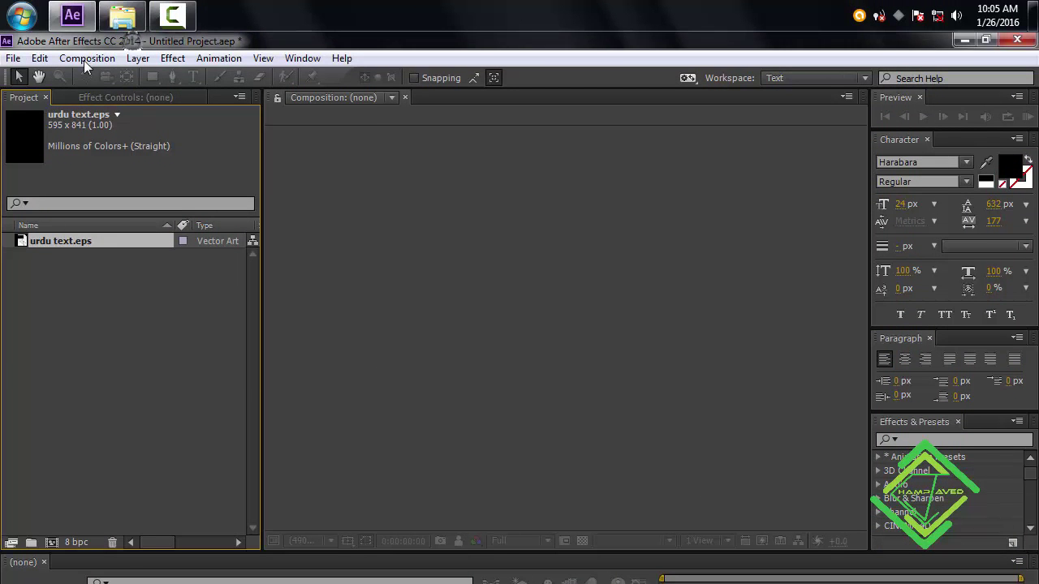
Step: Make a new HDV/HDTV 720 29.97 composition, 8 seconds long, named Final comp
click(84, 59)
click(93, 76)
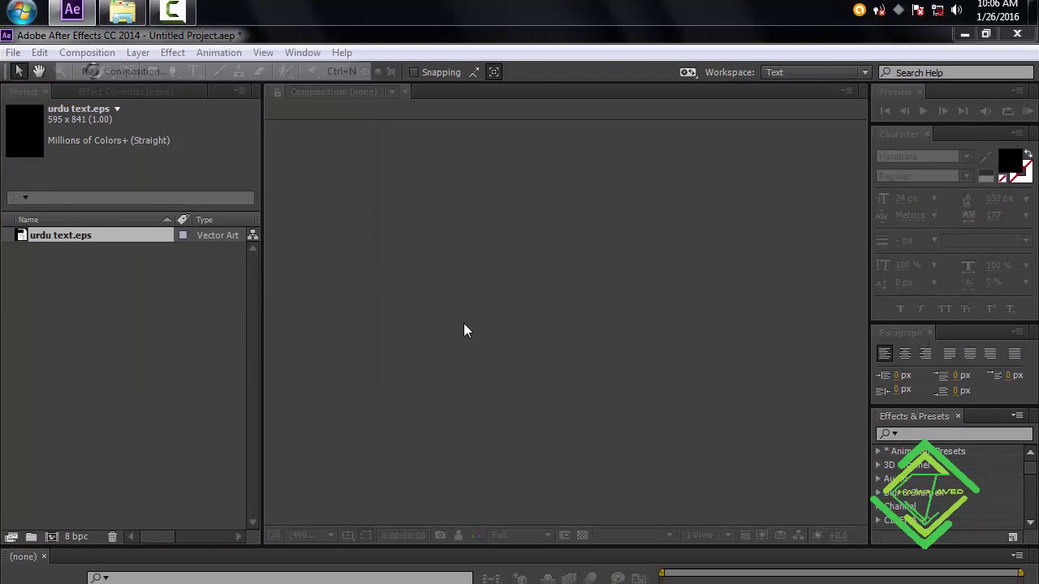
click(516, 225)
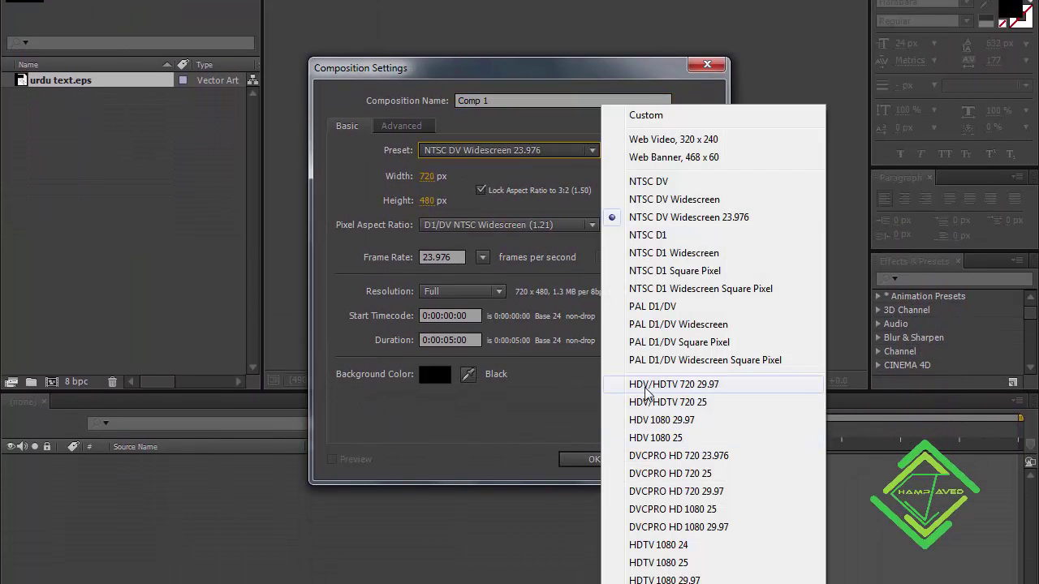
click(662, 492)
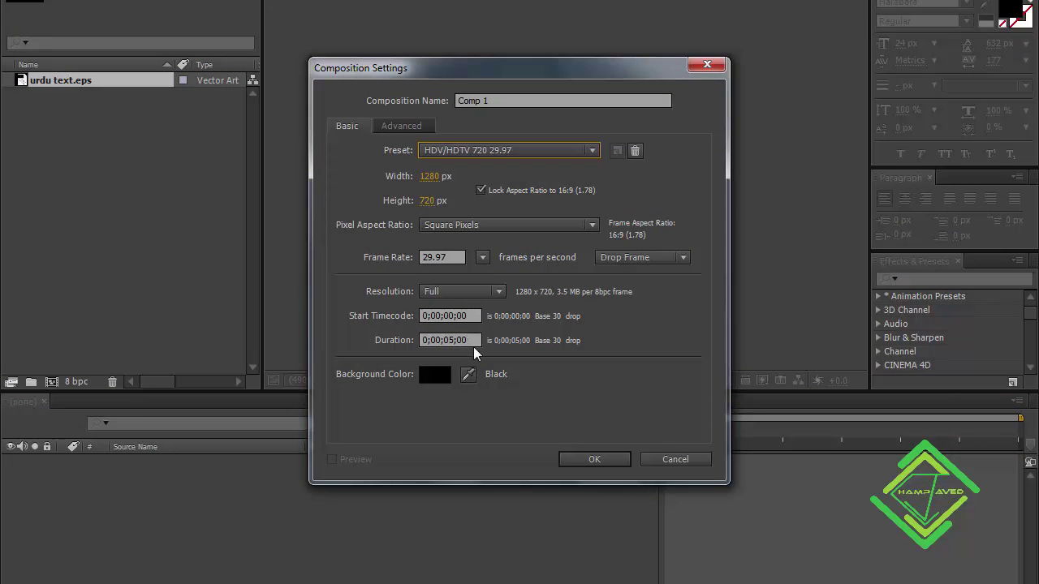
click(473, 345)
text(800)
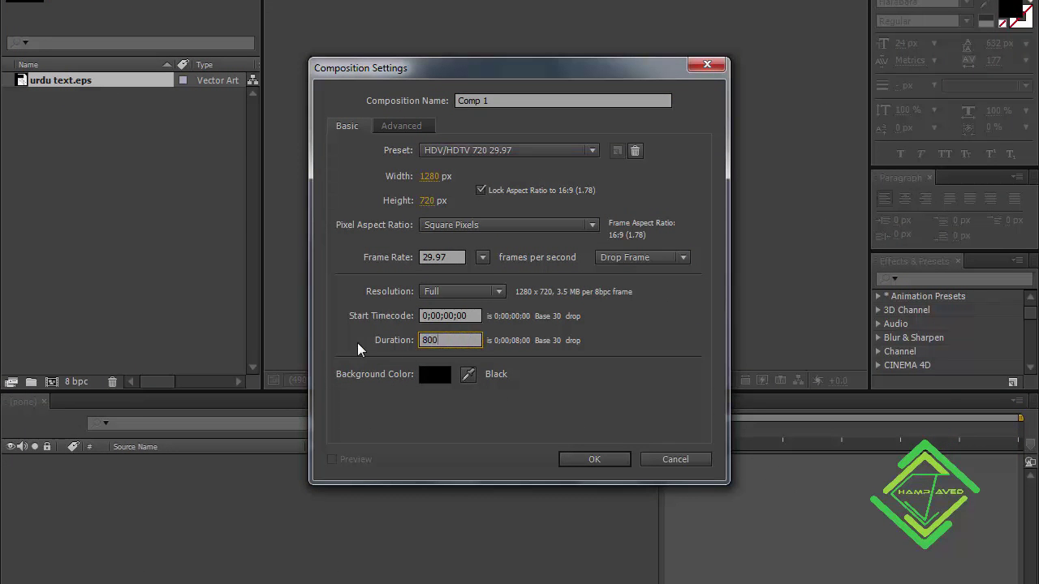
click(496, 100)
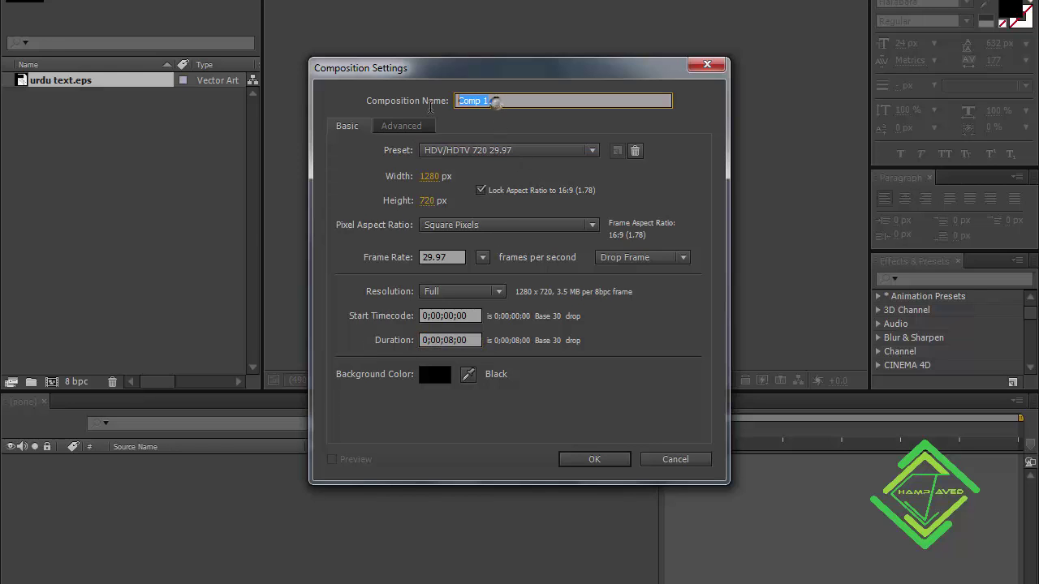
text(Final c)
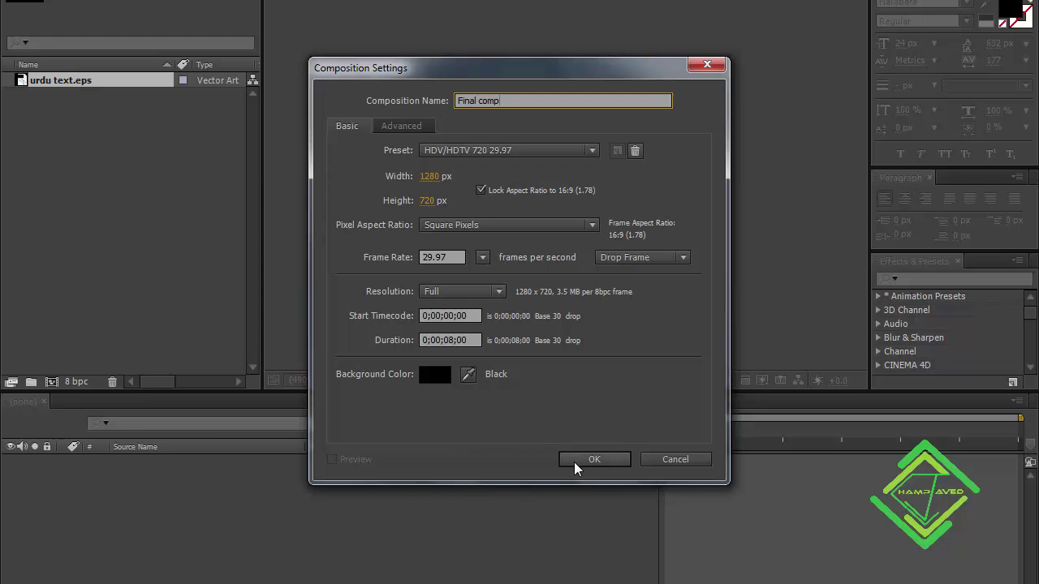
click(594, 460)
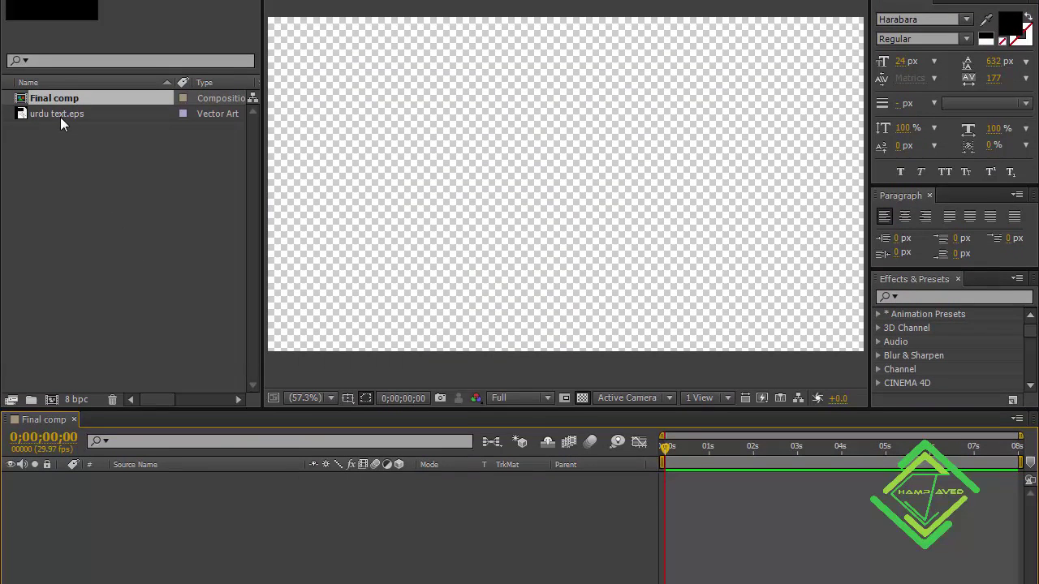
click(60, 116)
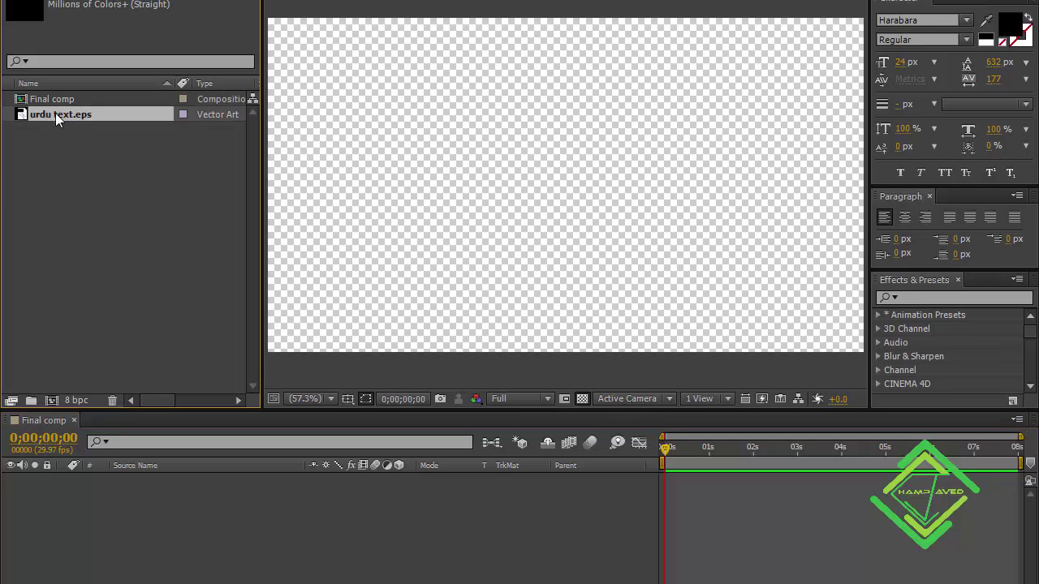
Step: Add urdu text.eps to Final comp and move its anchor point onto the calligraphy
drag(55, 116, 152, 501)
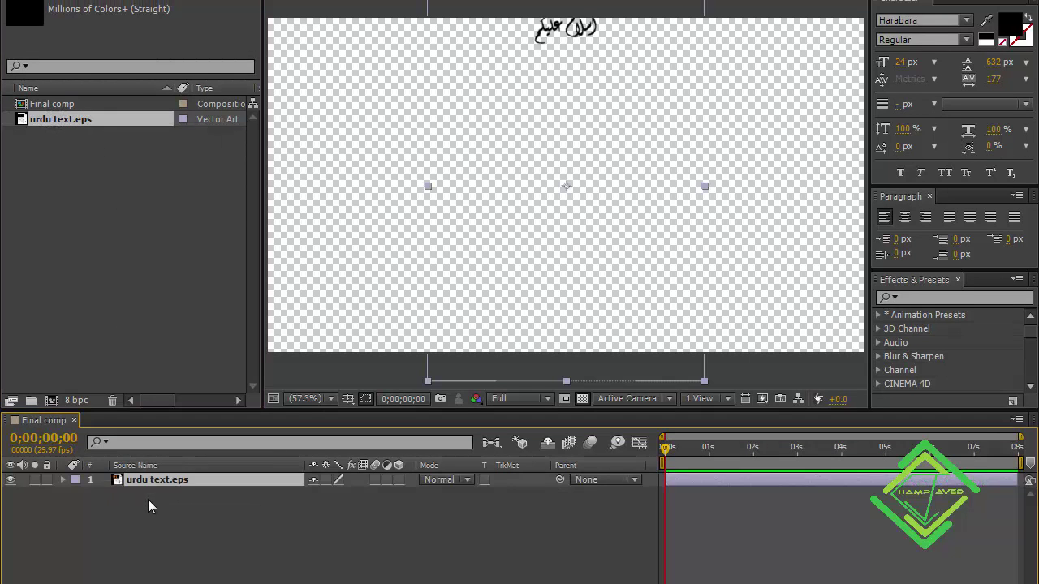
drag(601, 90, 598, 171)
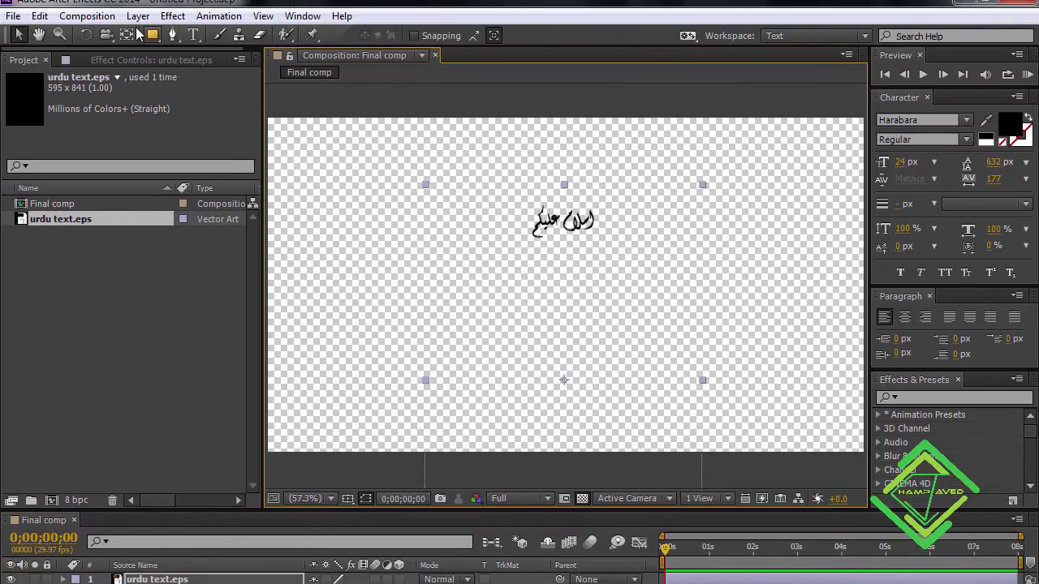
click(127, 34)
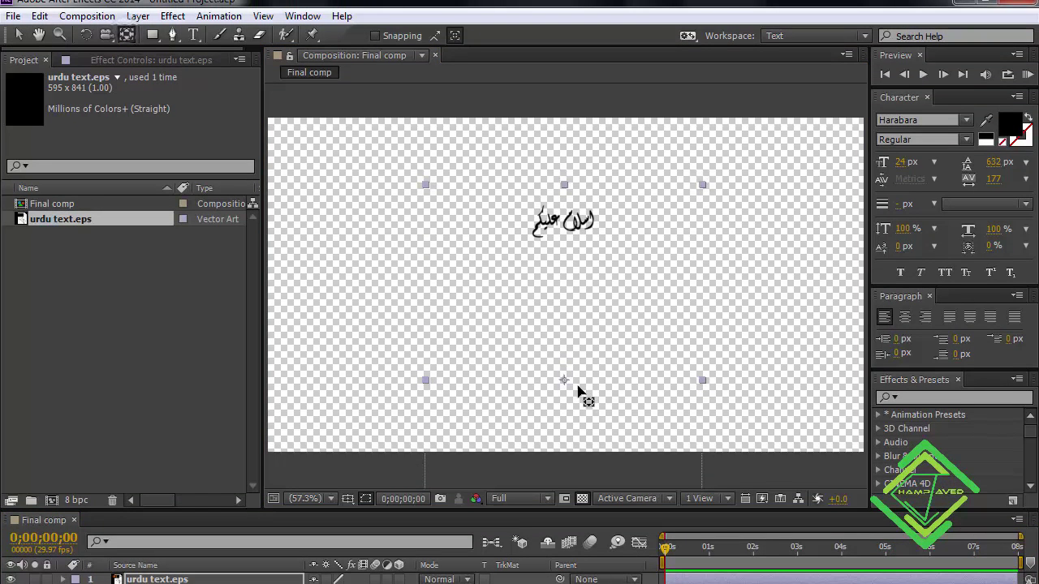
drag(566, 383, 568, 225)
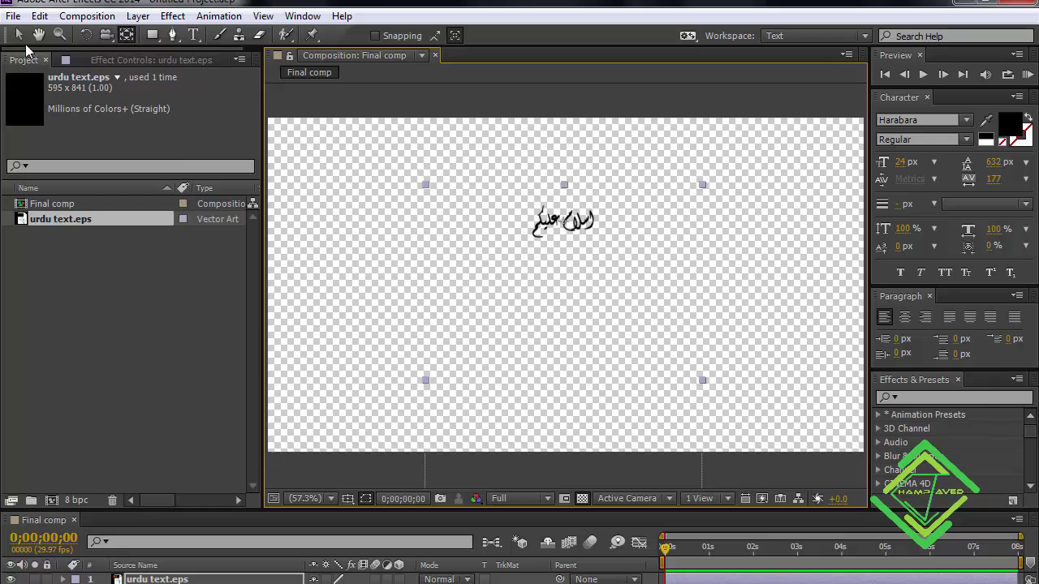
click(17, 35)
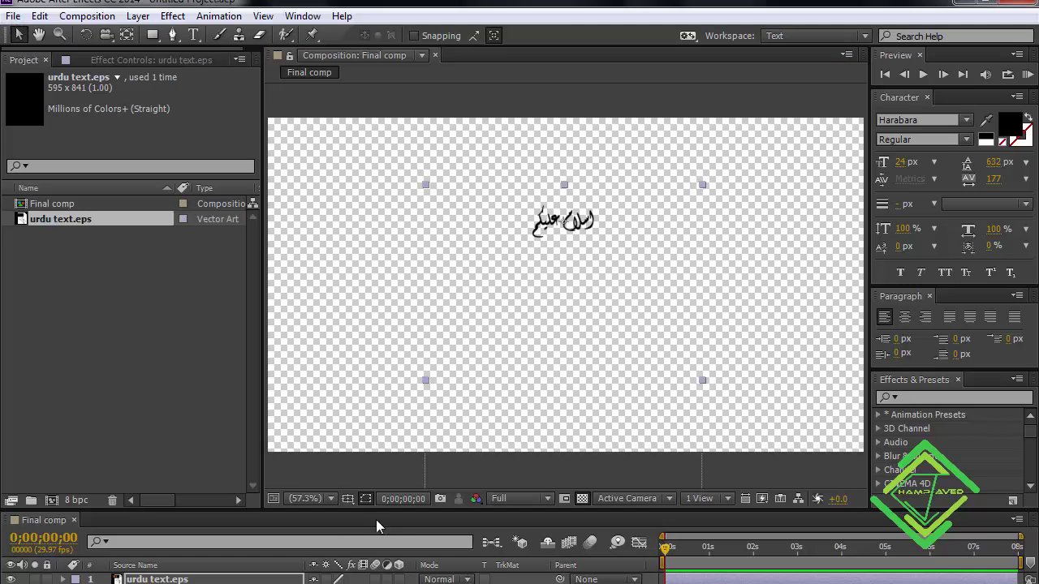
Step: Turn on the title/action safe guides and centre the calligraphy in the frame
click(348, 498)
click(397, 509)
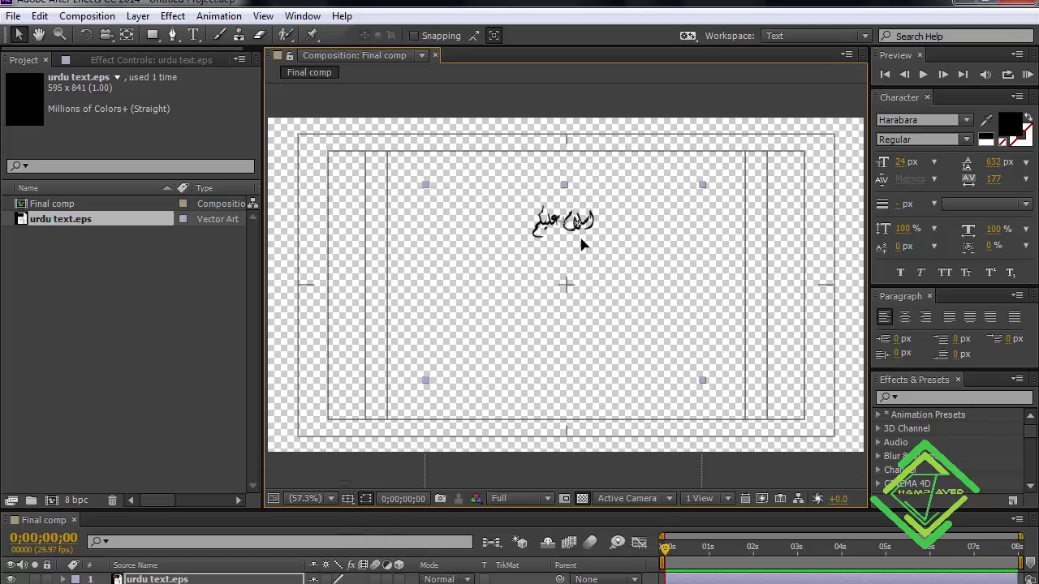
drag(581, 238, 584, 283)
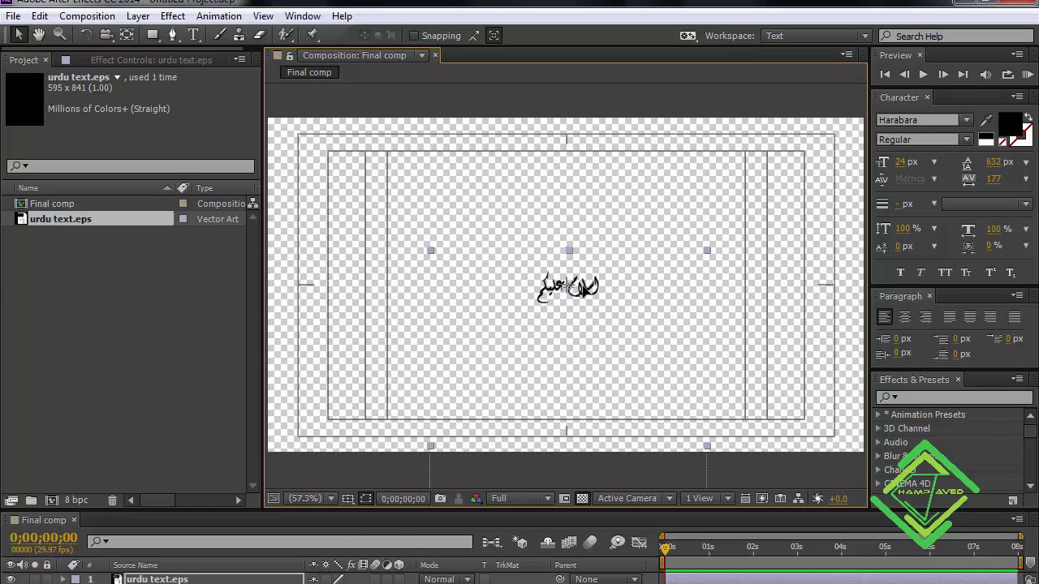
Step: Scale the calligraphy to about 416% and enable Continuously Rasterize
key(s)
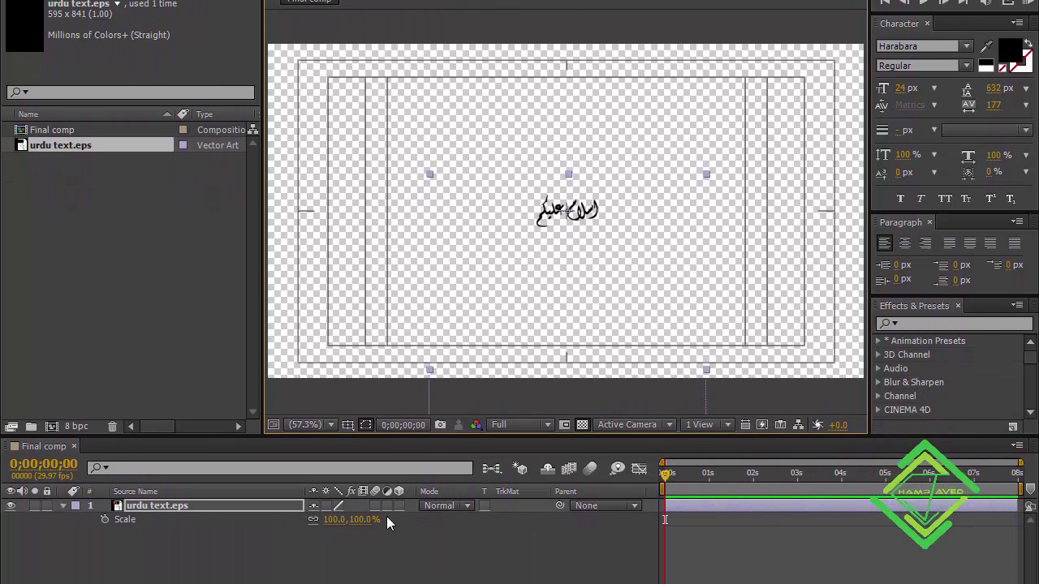
mouse_move(357, 519)
mouse_down()
mouse_move(633, 509)
mouse_move(608, 516)
mouse_move(619, 513)
mouse_up()
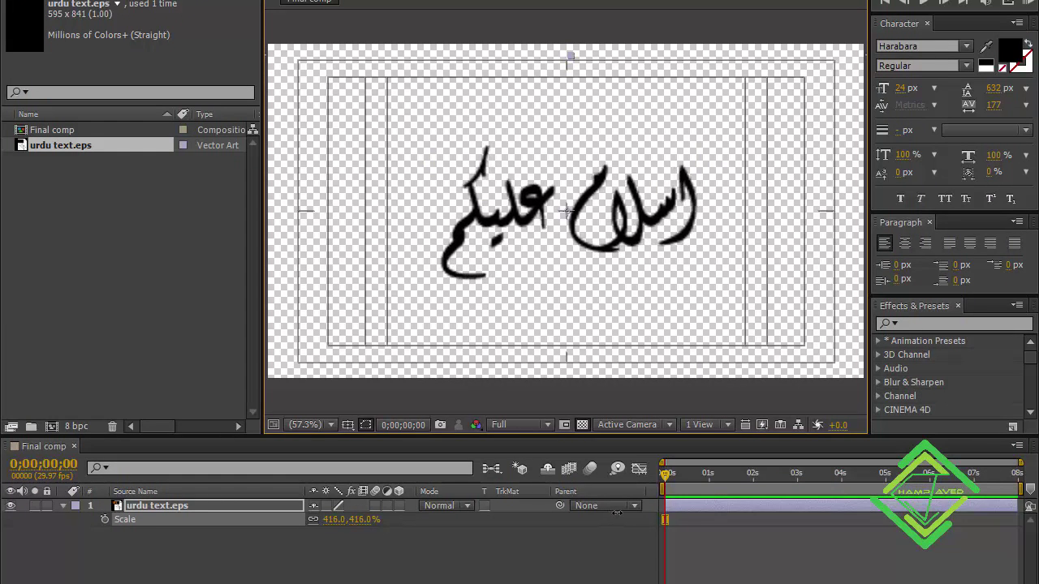
click(64, 505)
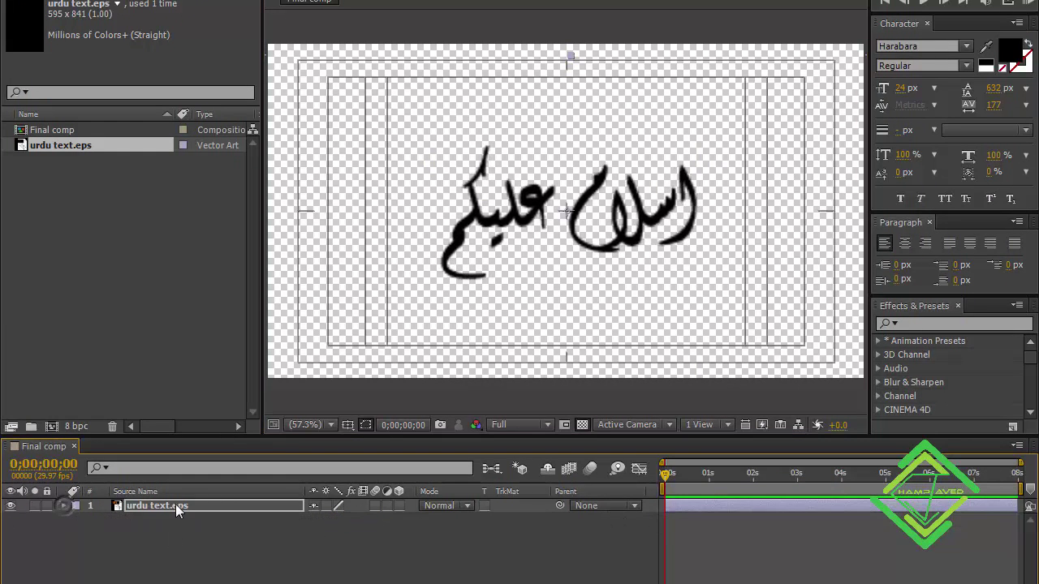
click(324, 505)
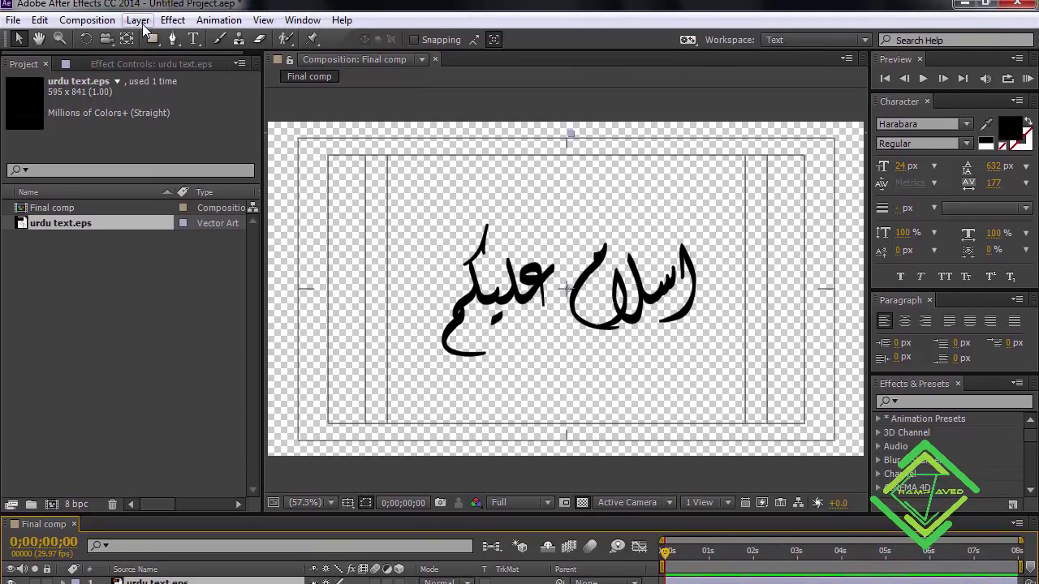
Step: Convert the eps into a urdu text Outlines shape layer and delete the original eps layer
click(138, 18)
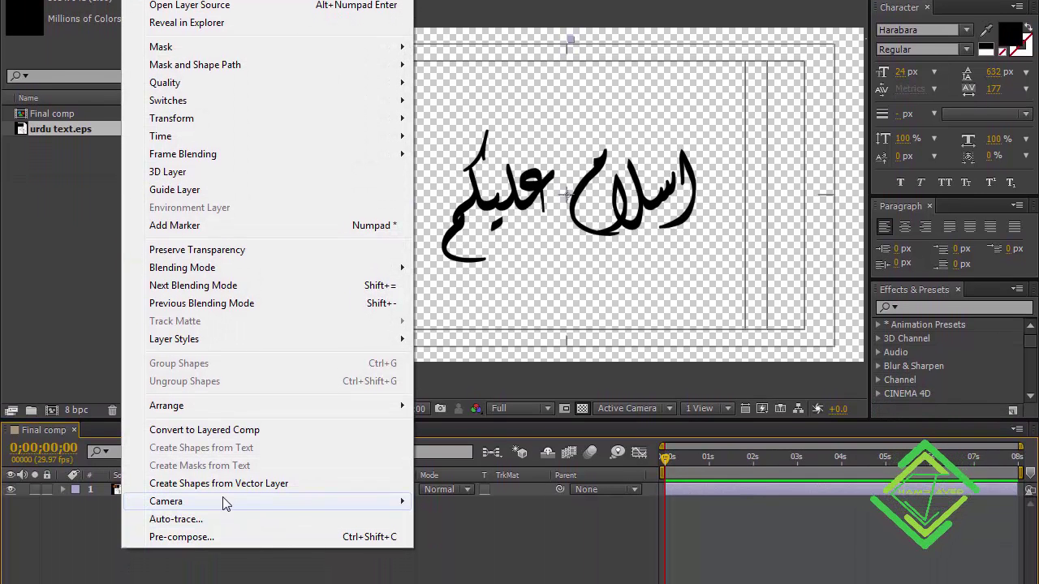
click(244, 486)
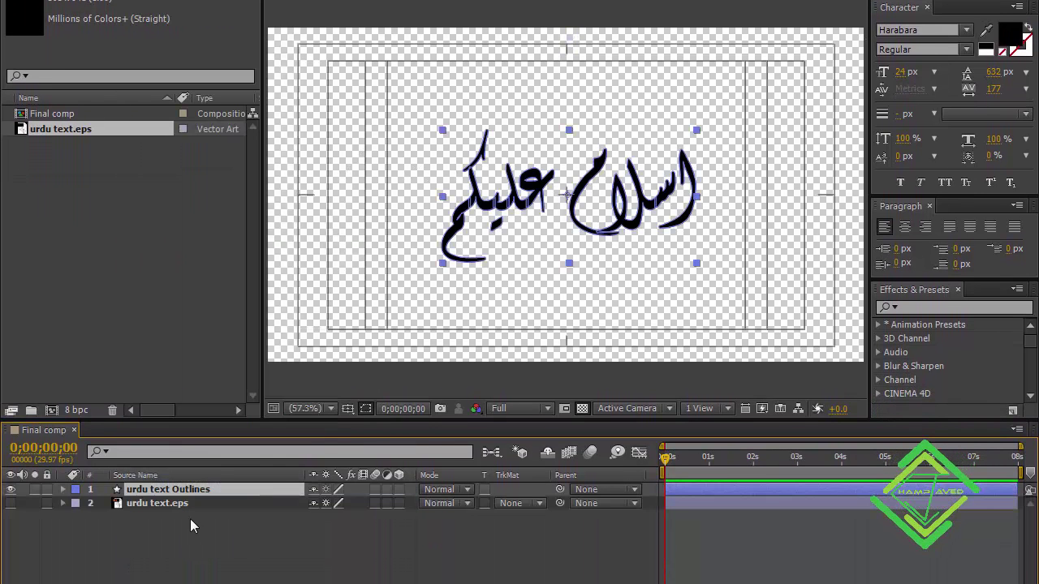
click(191, 504)
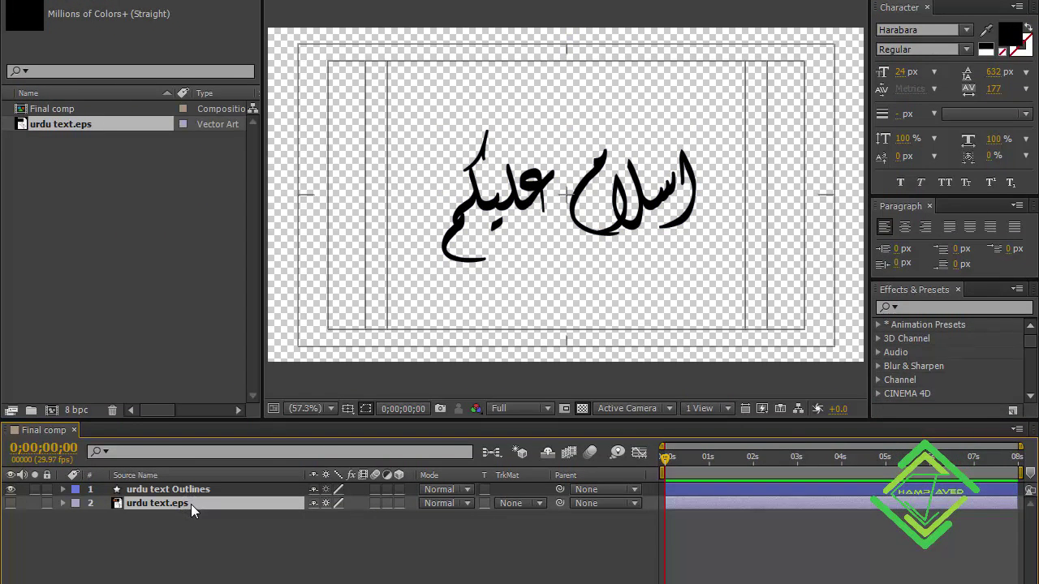
key(Delete)
click(212, 496)
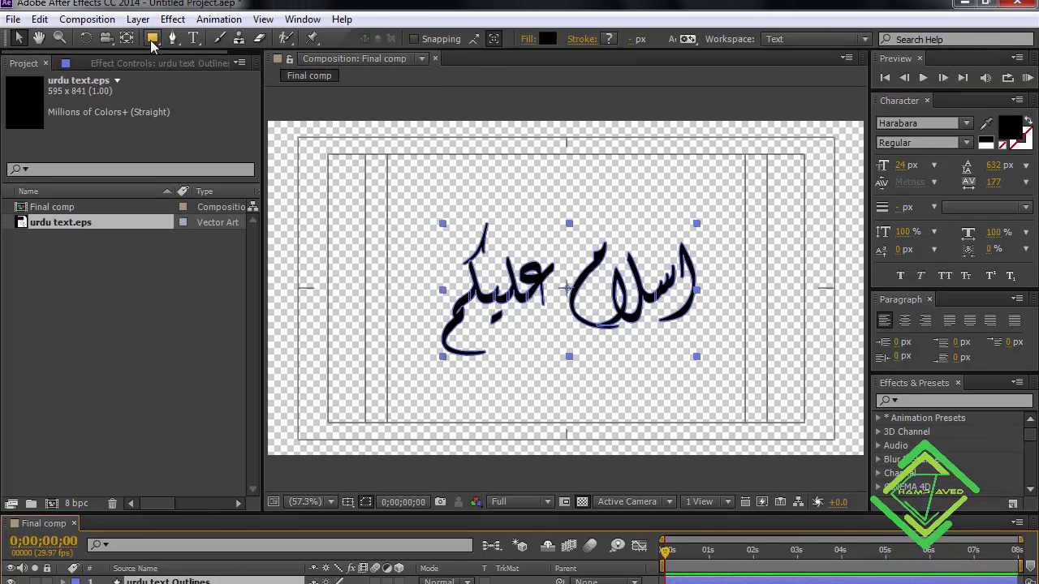
Step: Add a stroke to the text shapes, hide path outlines, and show a black background
click(150, 43)
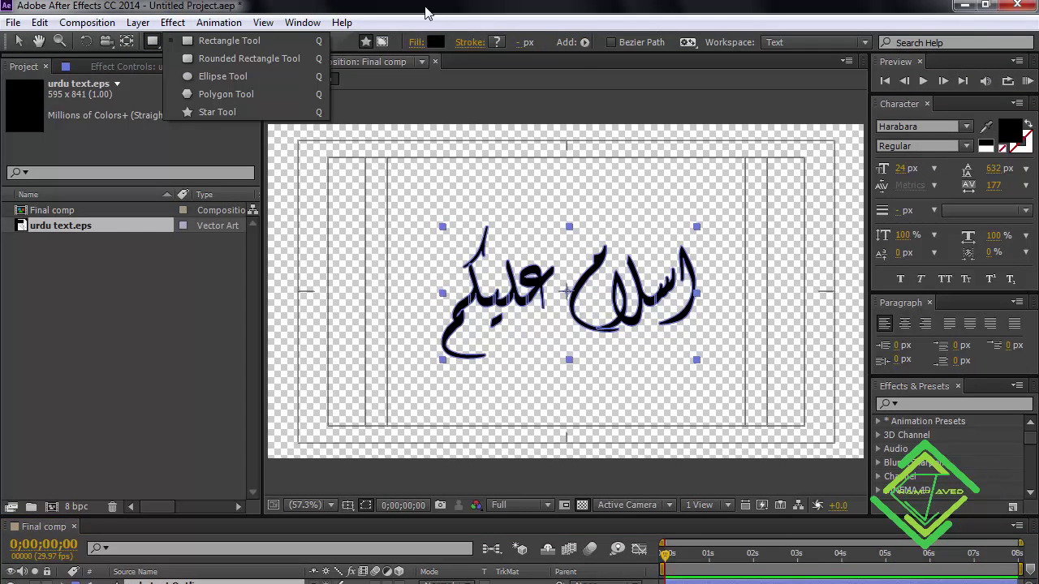
click(584, 43)
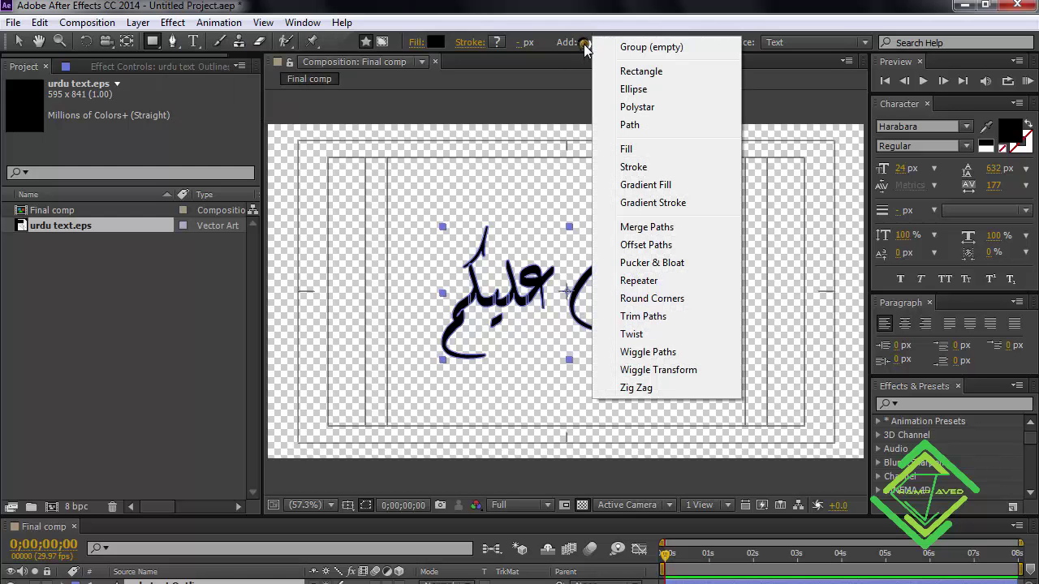
click(627, 167)
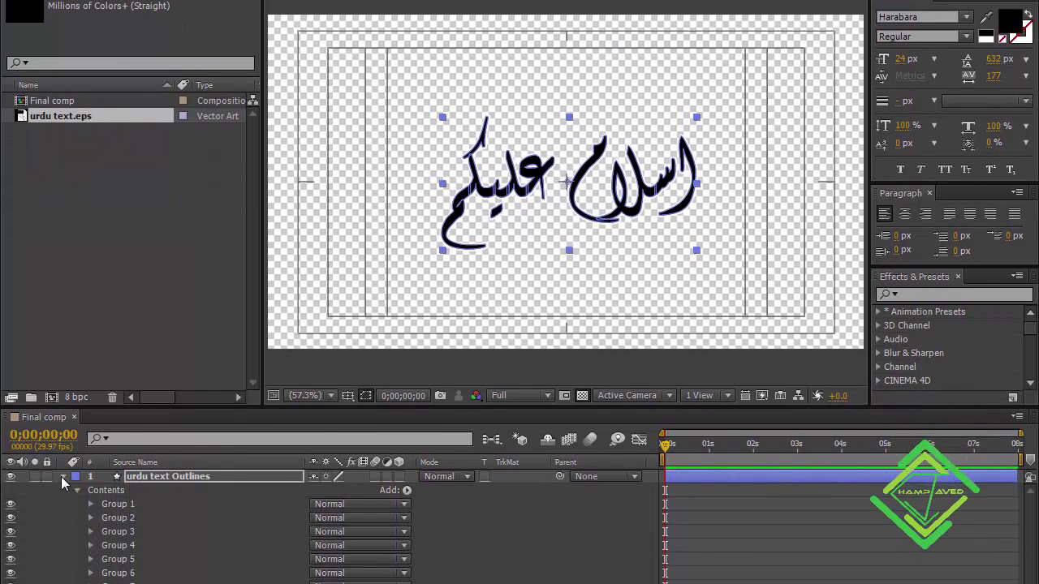
click(61, 477)
click(175, 476)
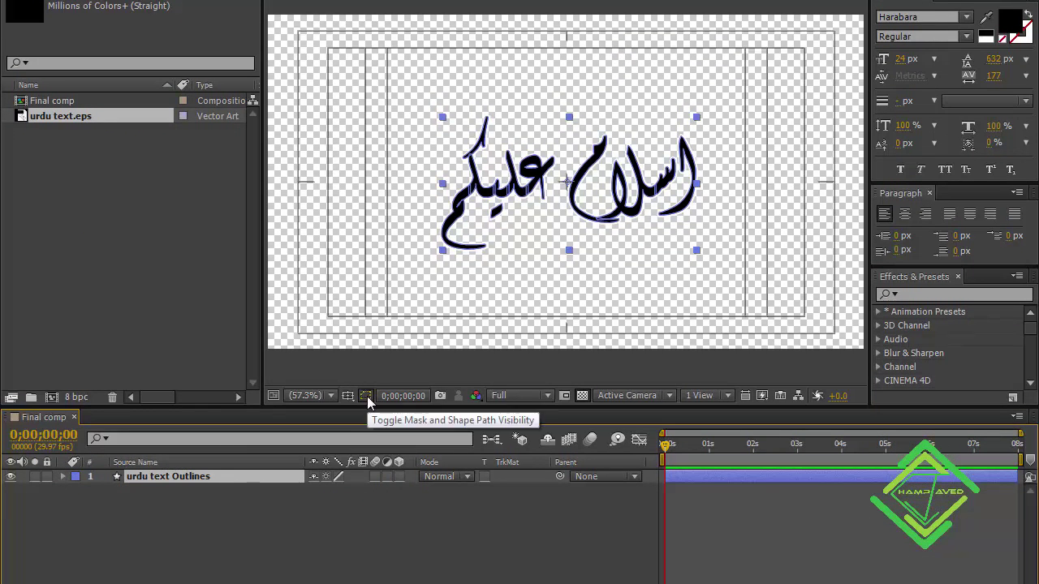
click(368, 397)
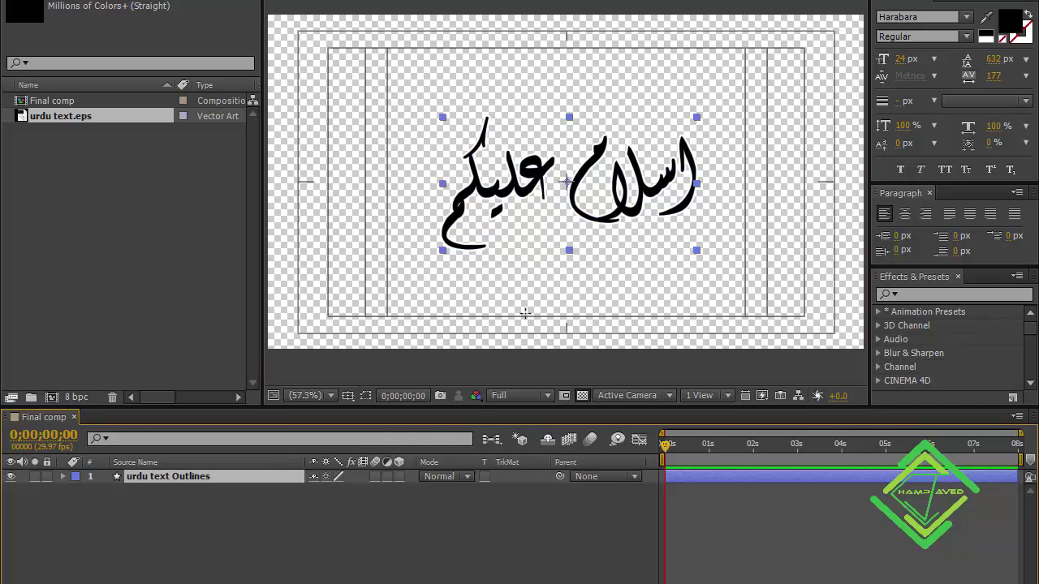
click(581, 396)
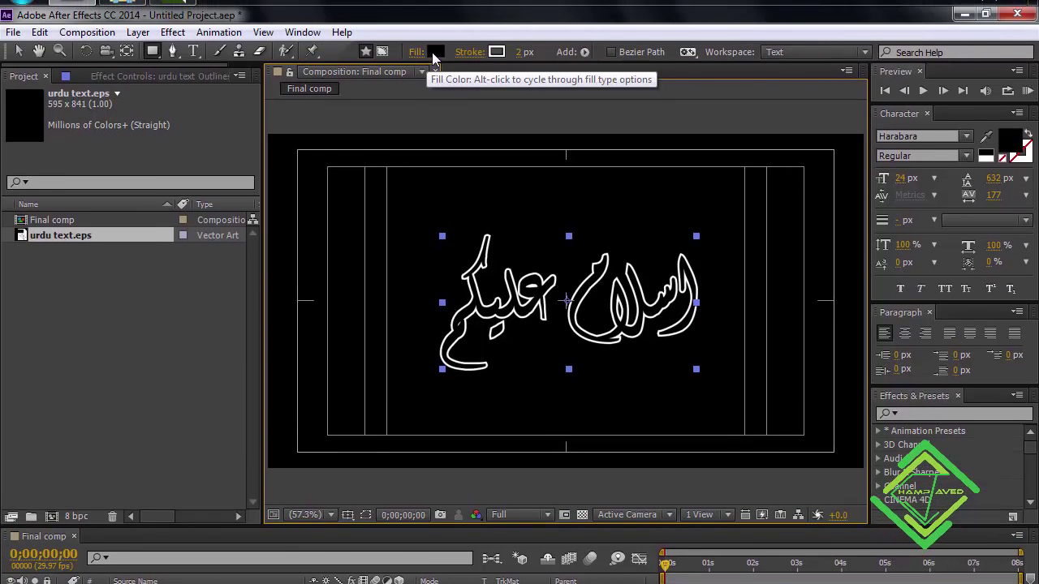
Step: Fill the calligraphy with dark green #1C3A17 and set its stroke width to 0
click(435, 34)
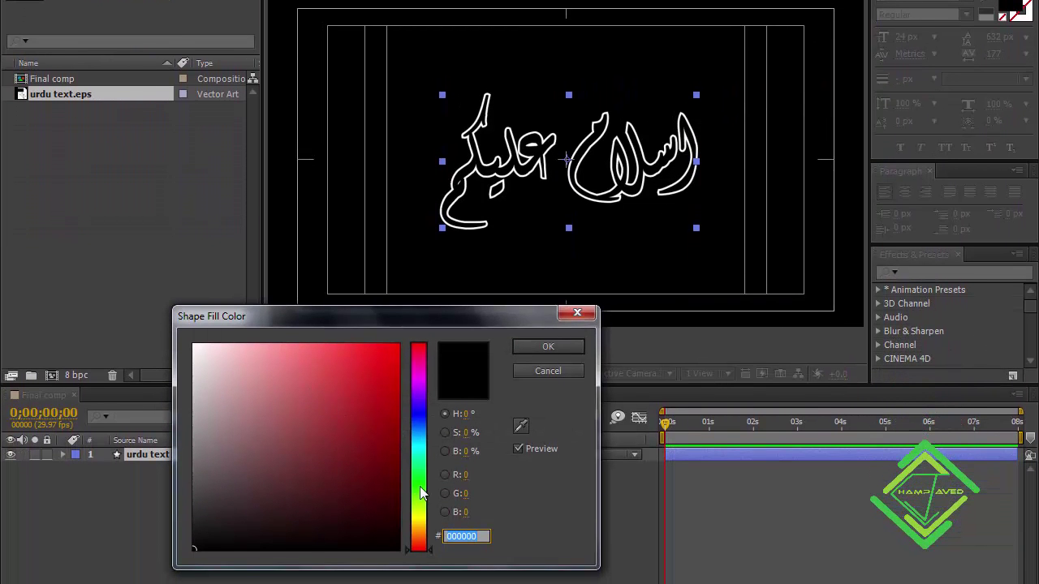
click(421, 487)
click(318, 503)
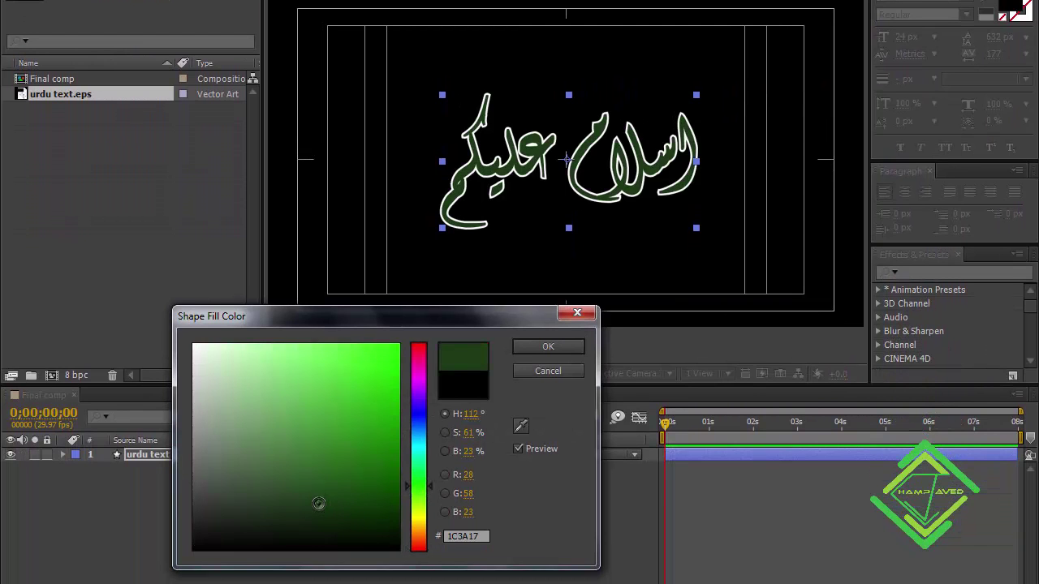
click(535, 350)
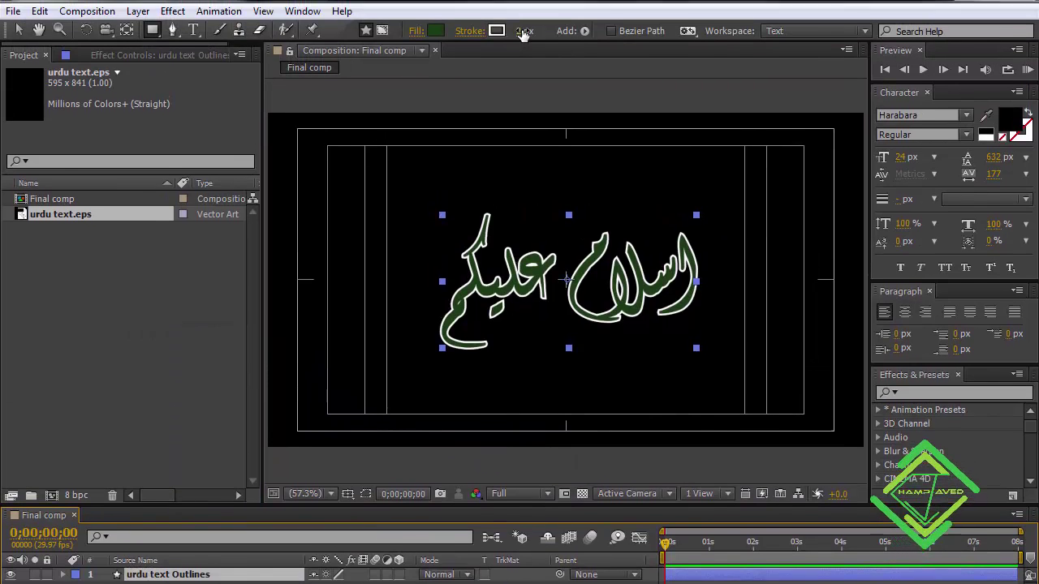
text(0)
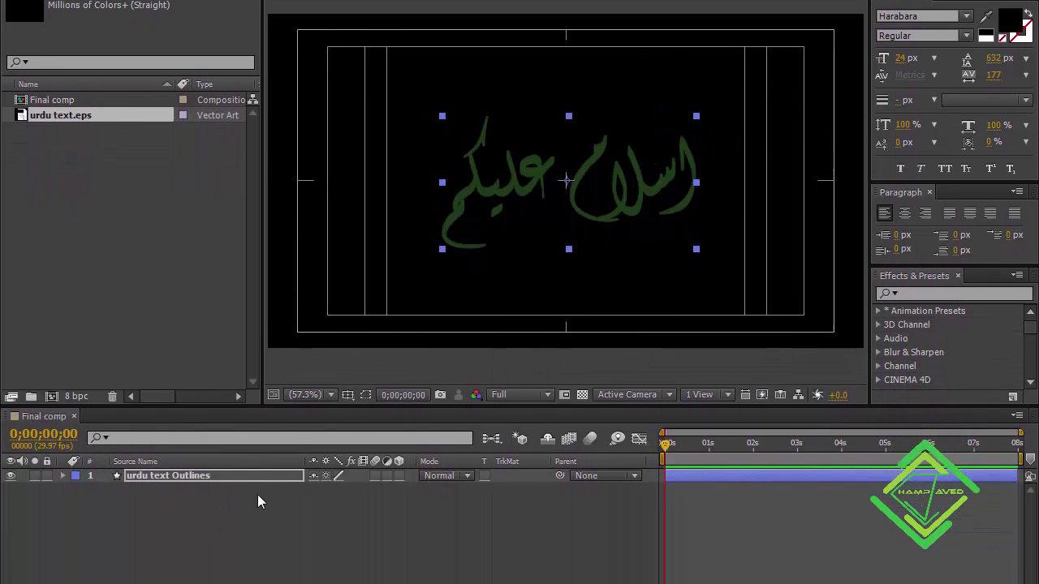
Step: Make urdu text Outlines a 3D layer and place a duplicate beneath it
click(398, 468)
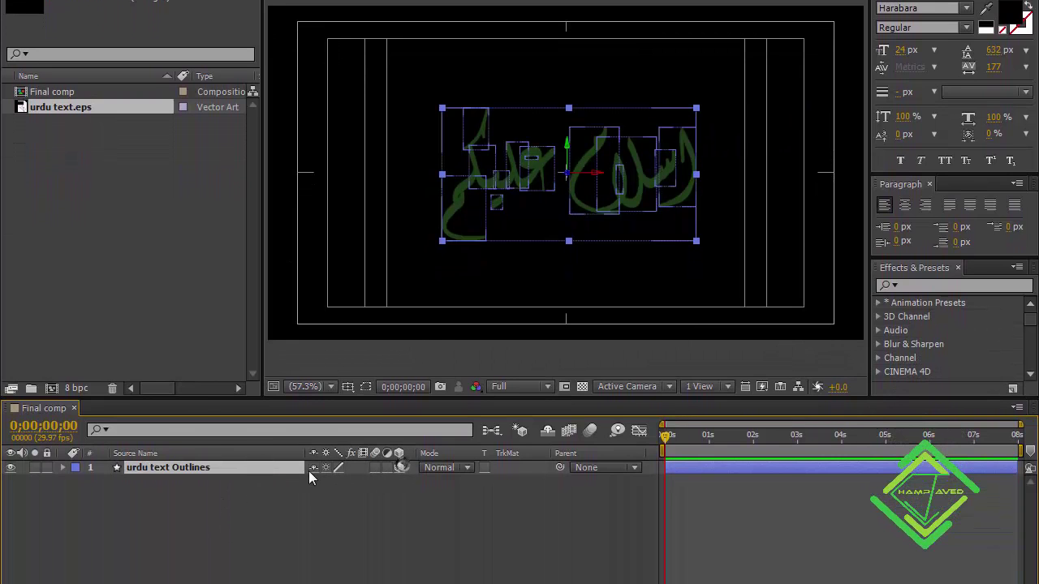
key(ctrl+d)
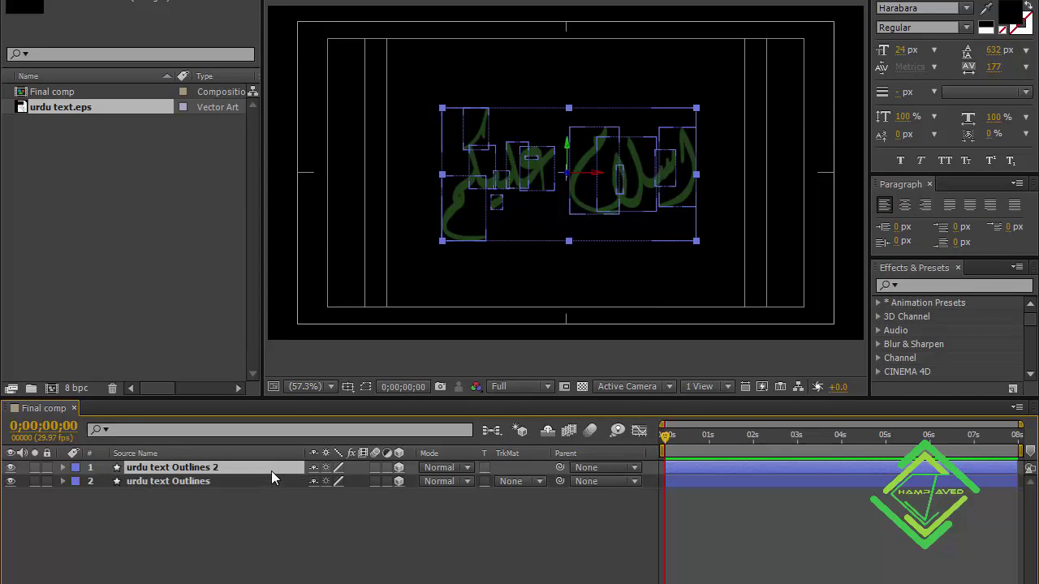
drag(272, 468, 272, 492)
Step: Push the original top layer back to Position Z -30
click(252, 468)
key(p)
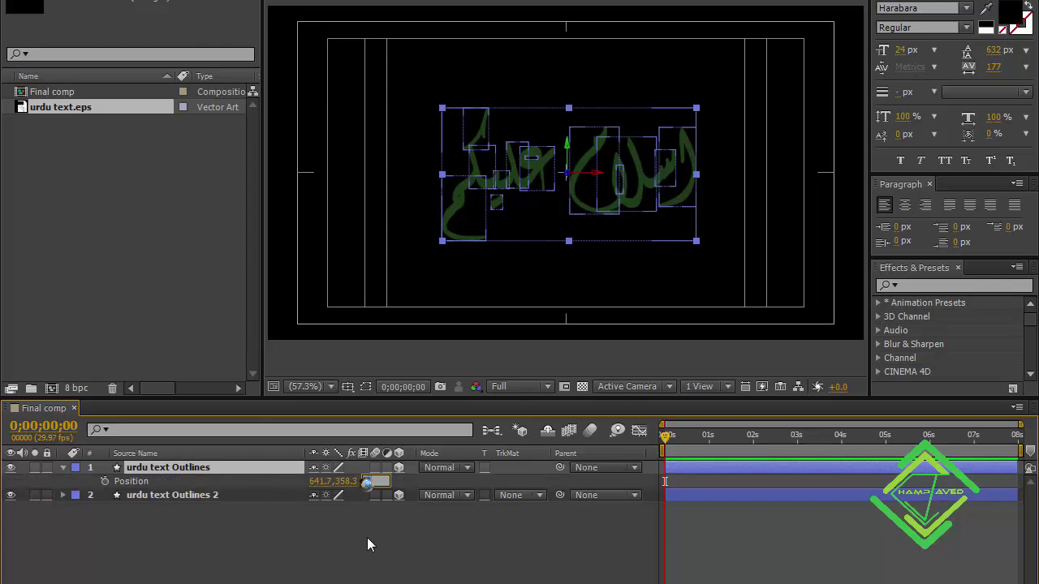
text(-30)
key(Return)
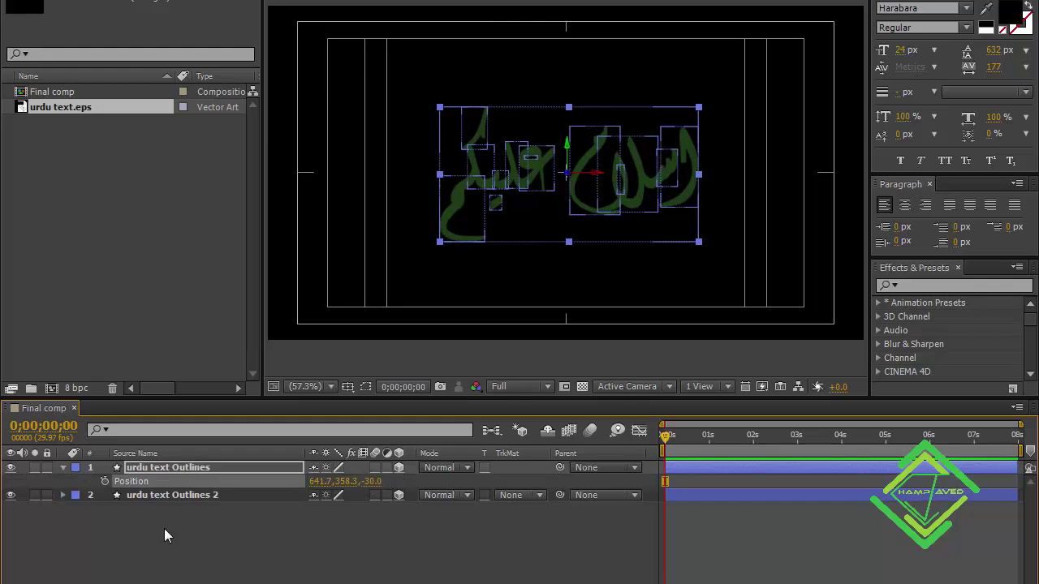
click(64, 467)
Step: Apply Bevel Alpha to the top urdu text Outlines layer via an effects search
click(916, 285)
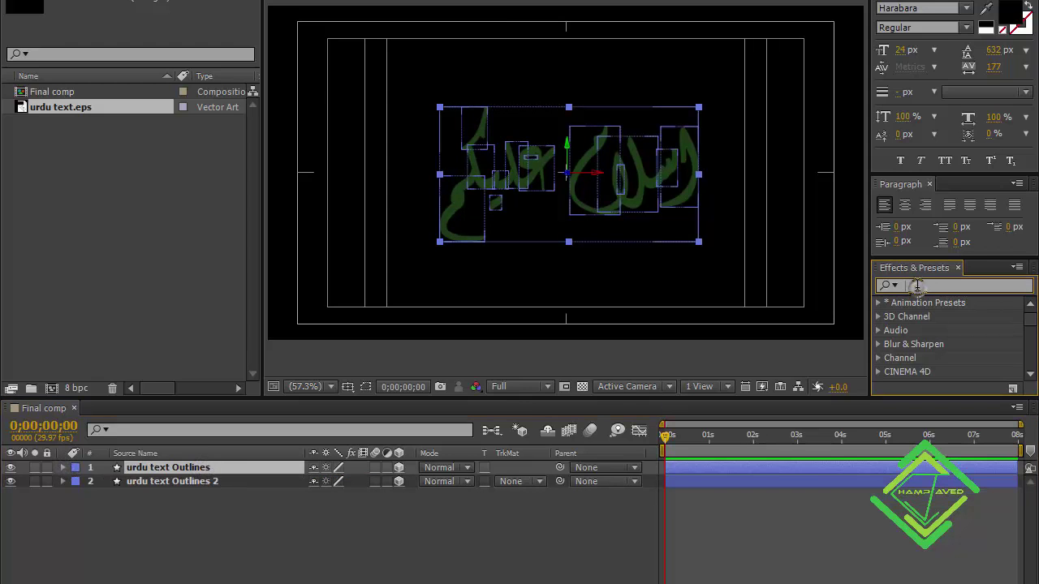
text(bevel a)
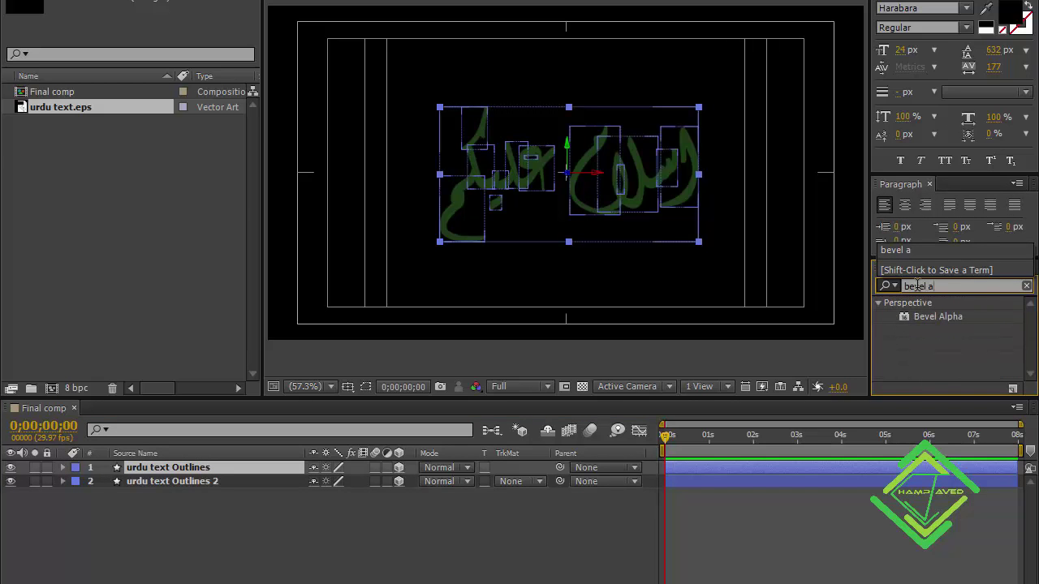
double_click(932, 318)
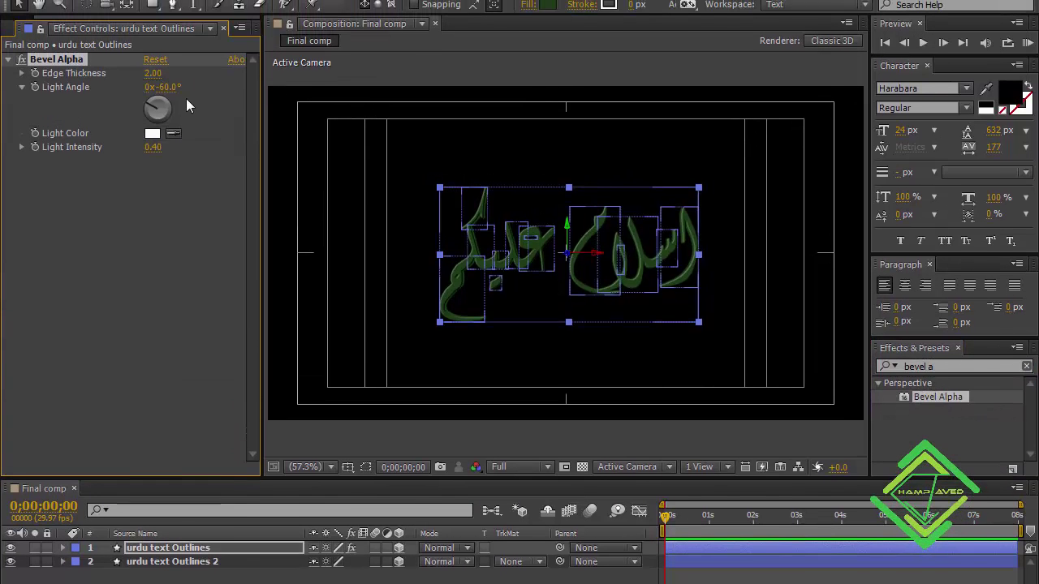
Step: Set Bevel Alpha edge thickness 1, light angle 35° and light intensity 1.00
click(153, 86)
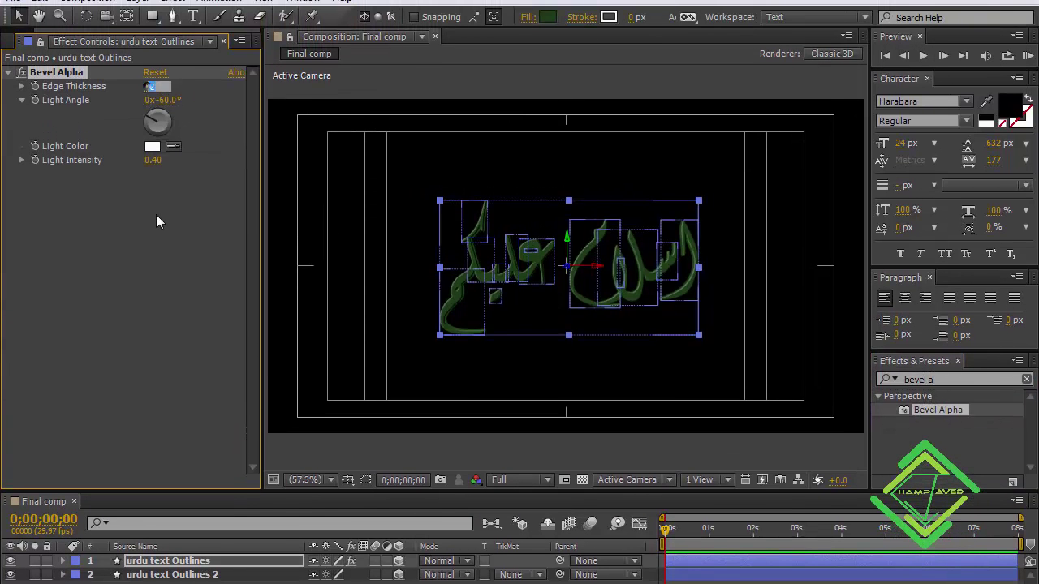
text(1)
key(Tab)
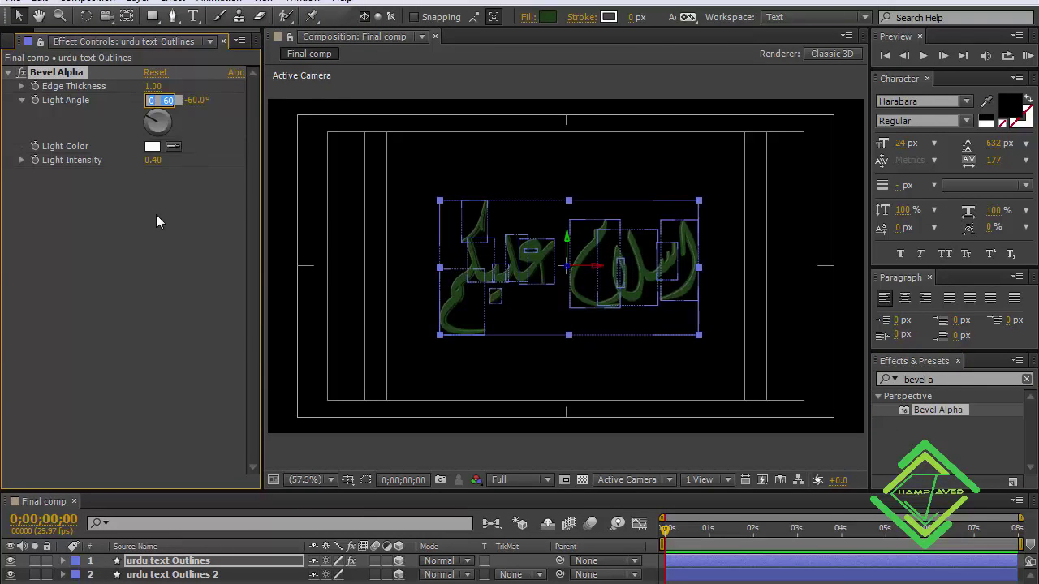
text(35)
key(Tab)
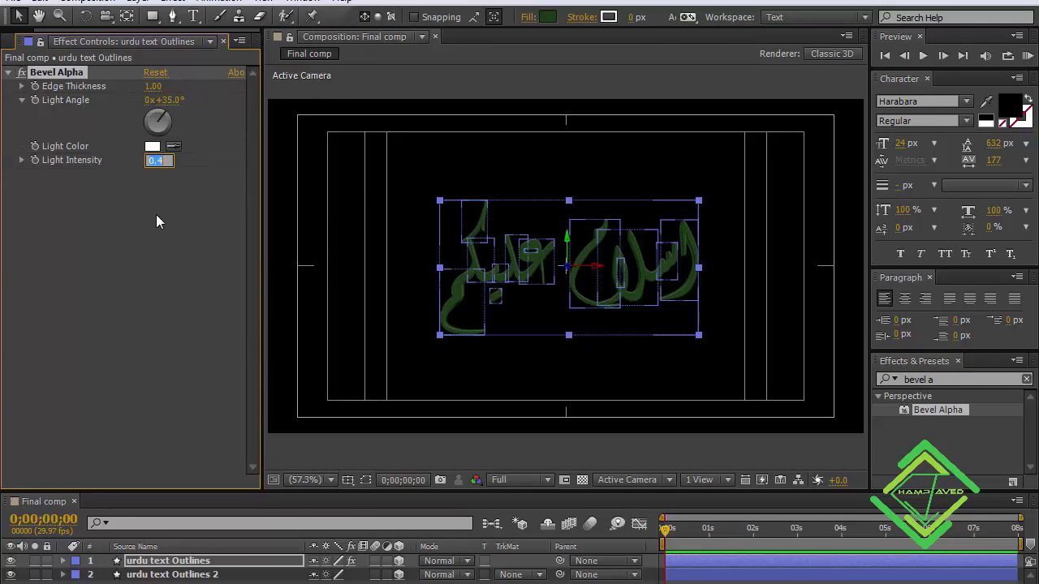
text(1)
key(Return)
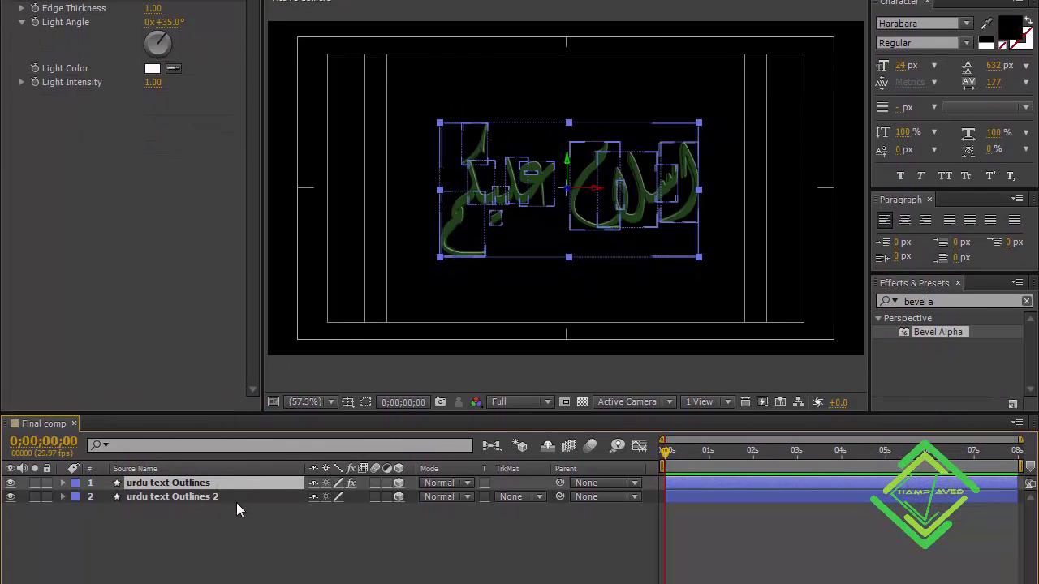
click(230, 498)
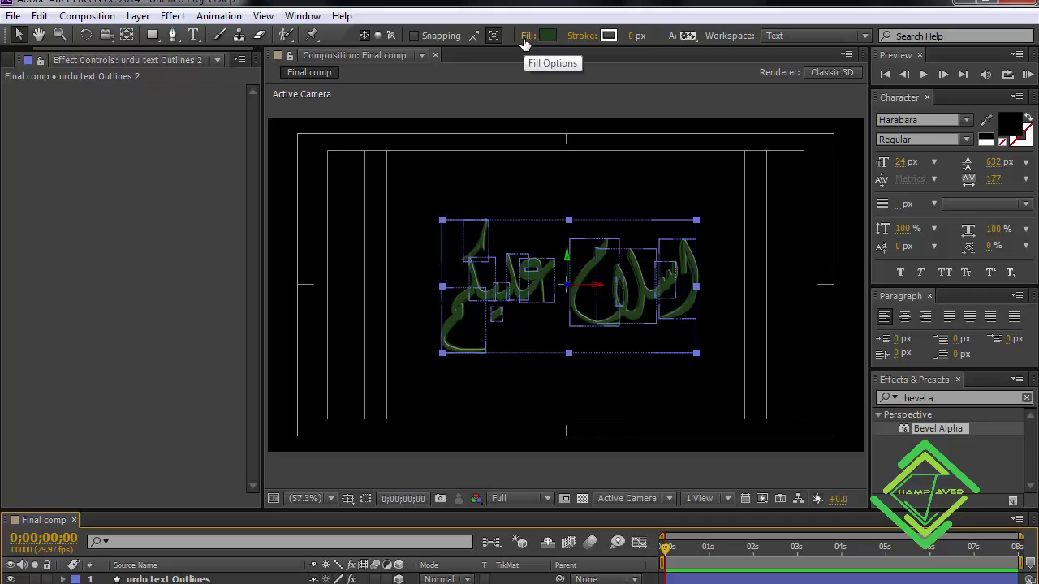
Step: Remove the fill from urdu text Outlines 2 and give it a 2 px stroke
click(528, 36)
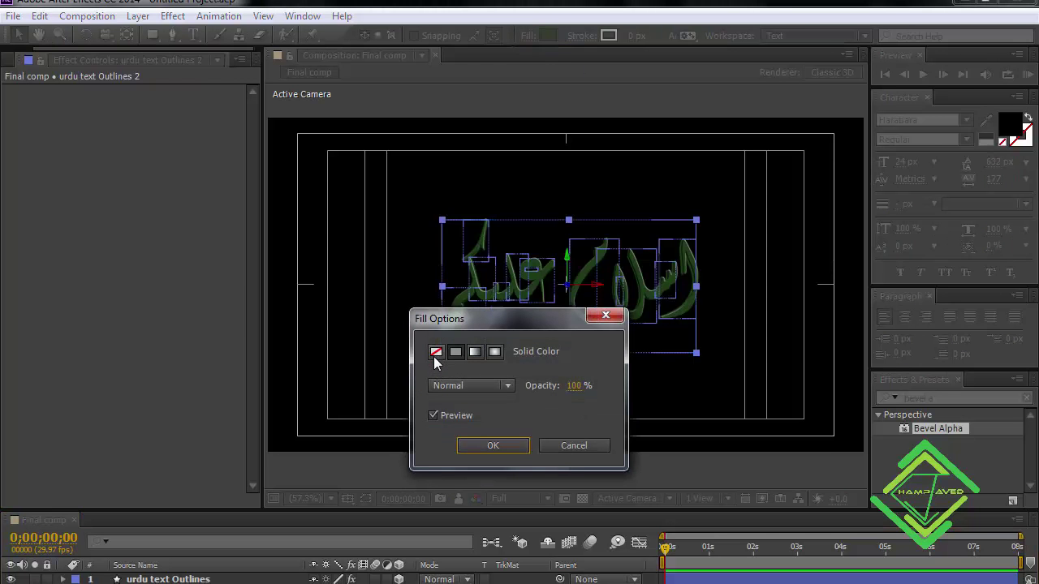
click(435, 353)
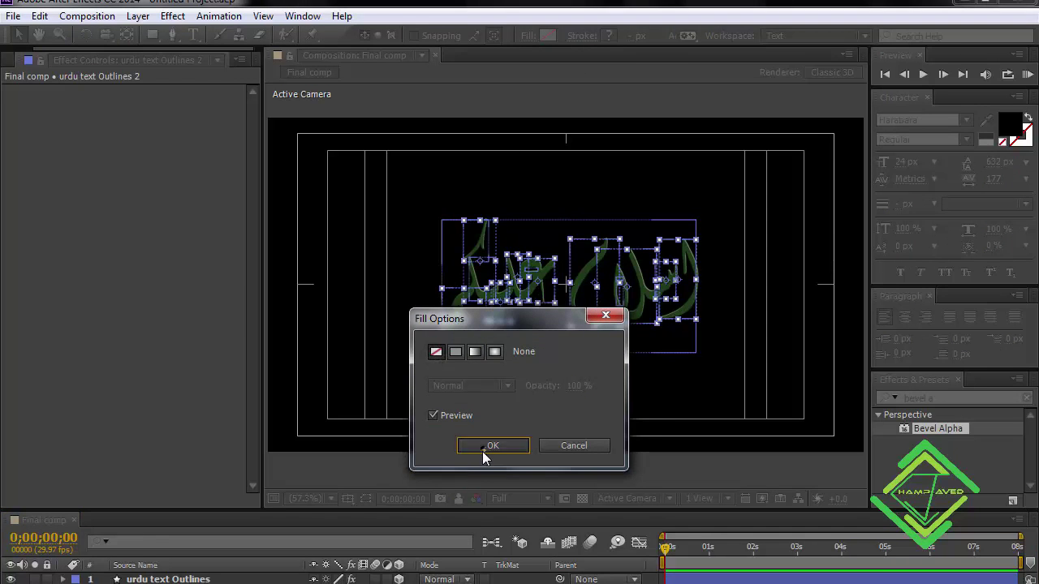
click(482, 451)
click(517, 97)
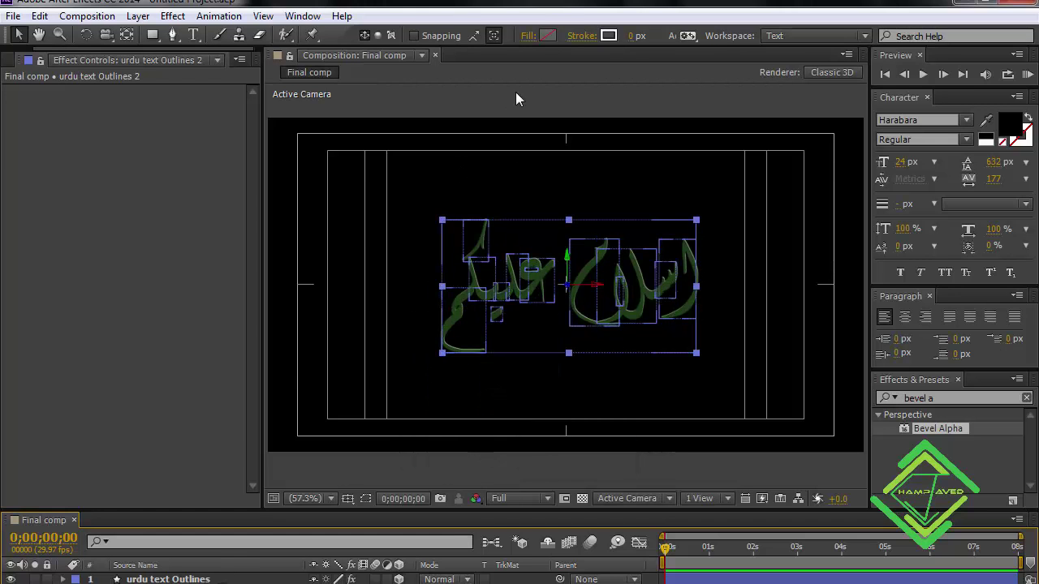
click(635, 37)
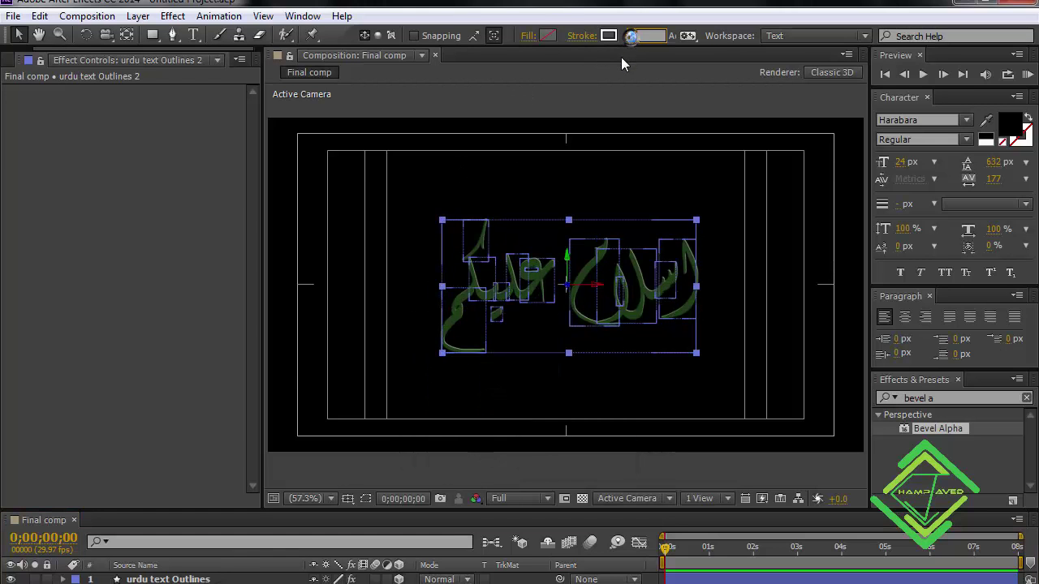
text(2)
key(Return)
Step: Colour the Outlines 2 stroke yellow-green #CCFF00
click(607, 34)
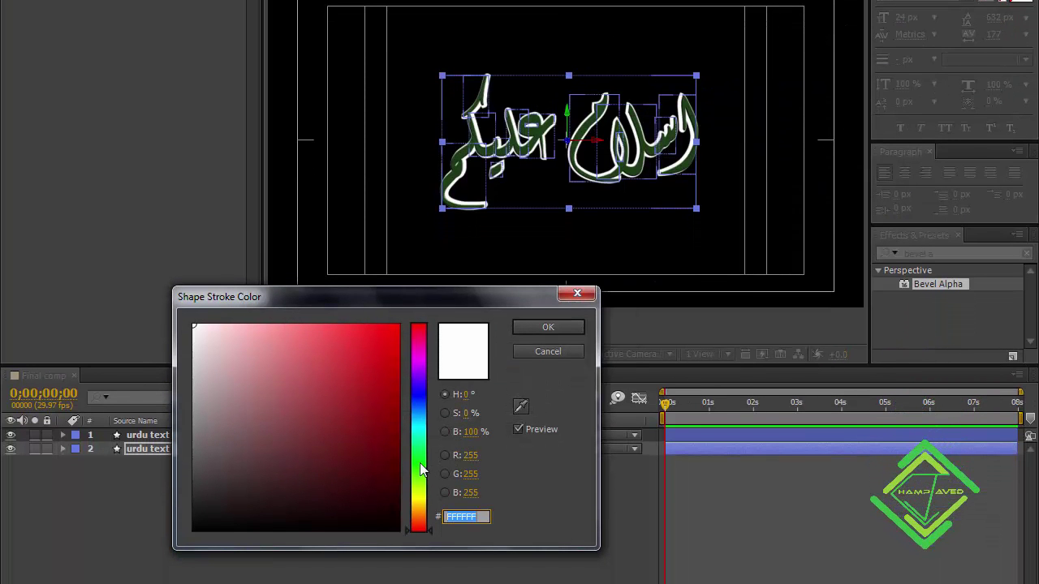
click(420, 469)
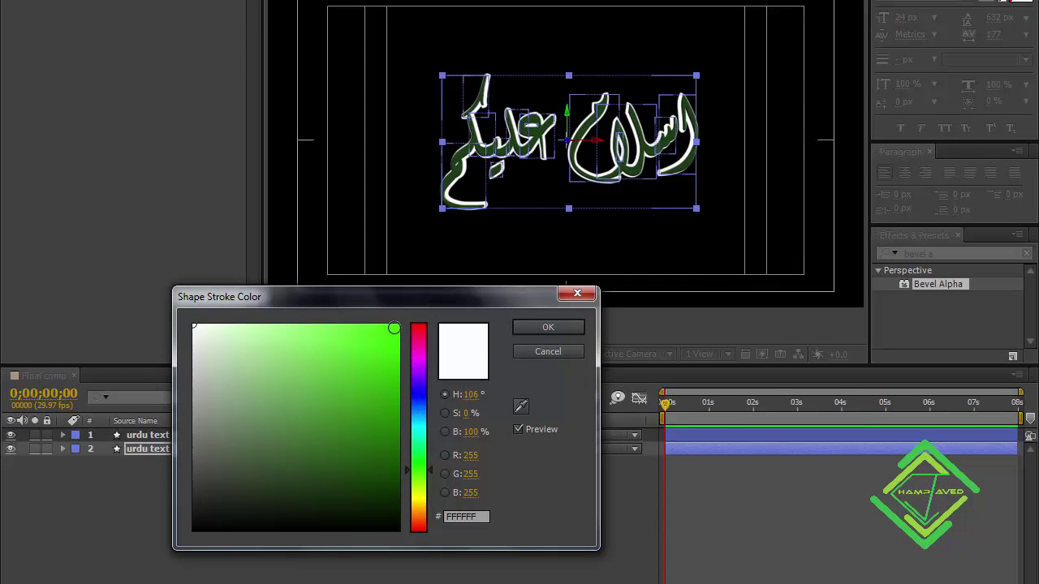
click(397, 326)
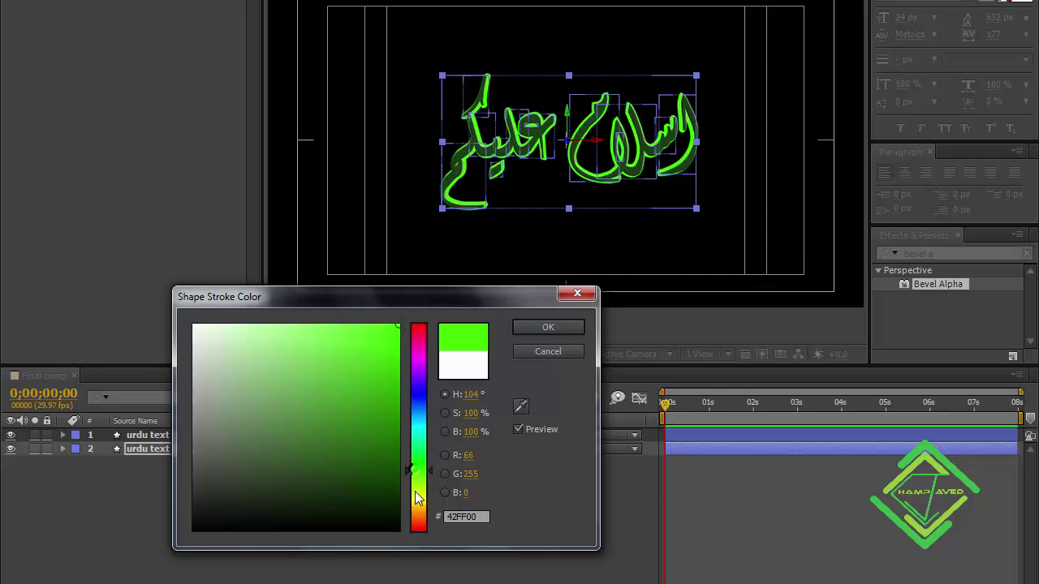
drag(412, 476, 417, 491)
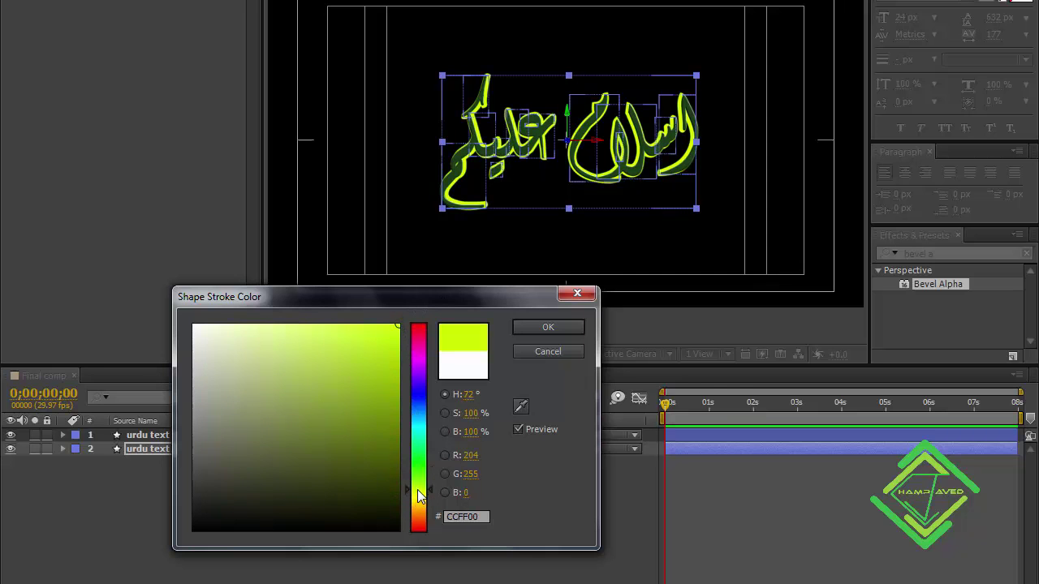
click(536, 327)
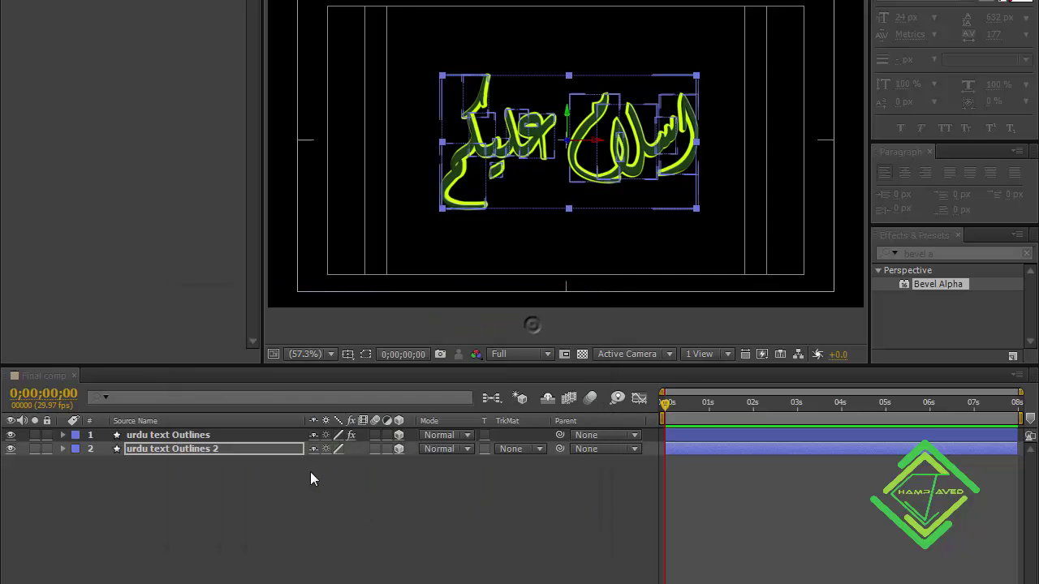
Step: Duplicate urdu text Outlines 2 and set the bottom copy to an Alpha Inverted matte
click(226, 441)
click(223, 448)
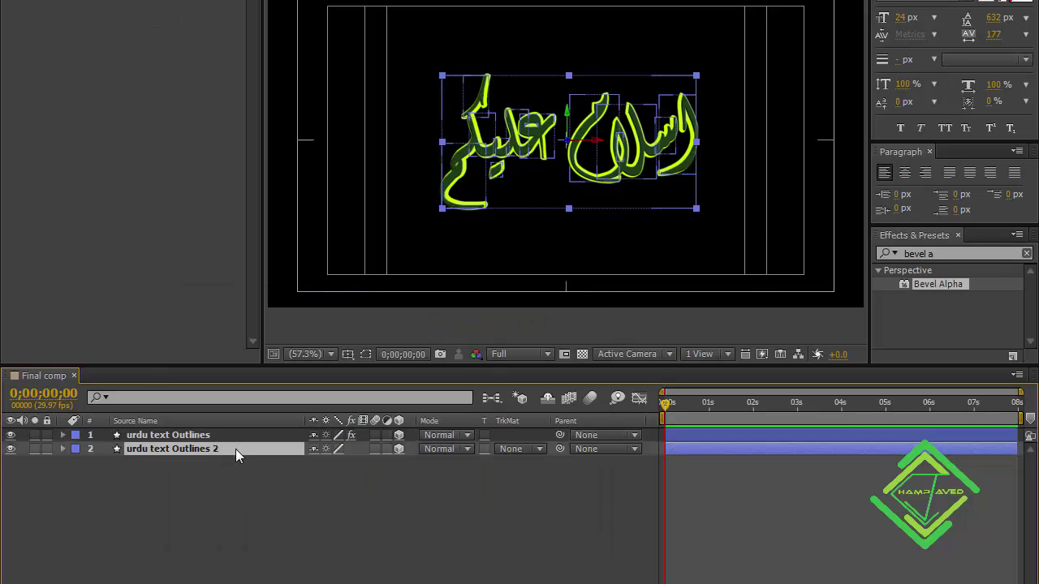
key(ctrl+d)
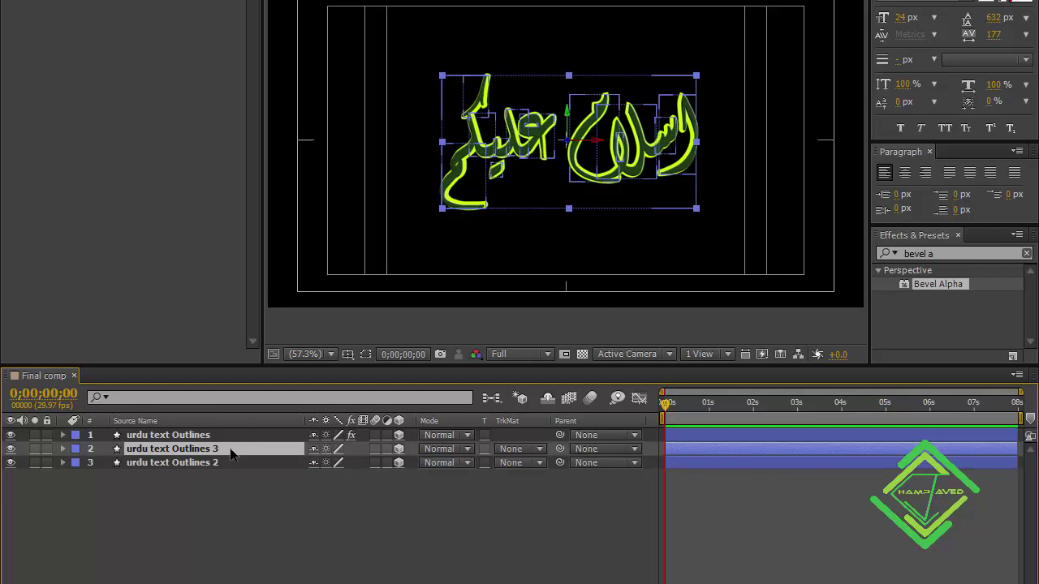
click(258, 461)
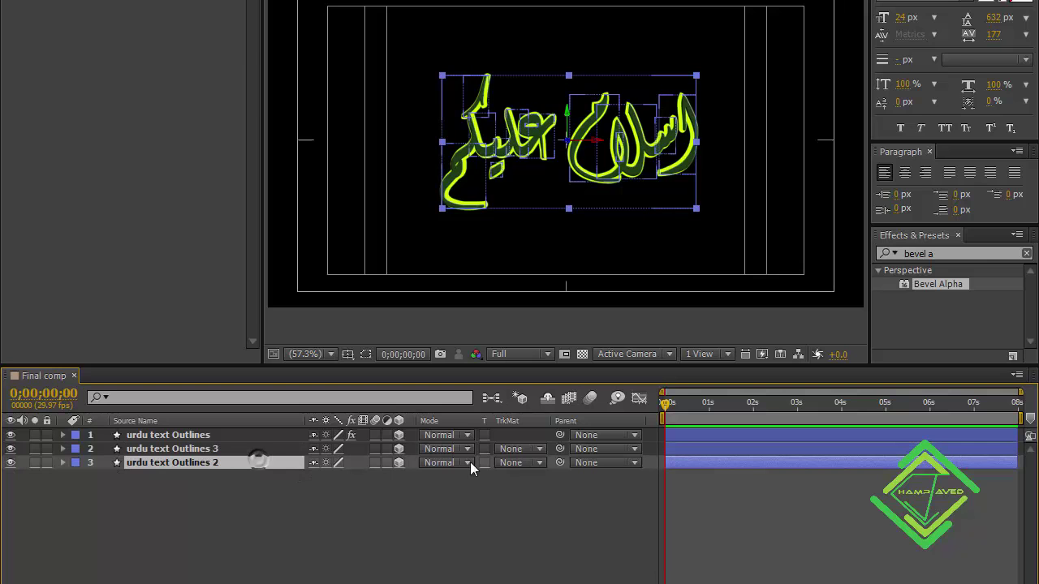
click(520, 464)
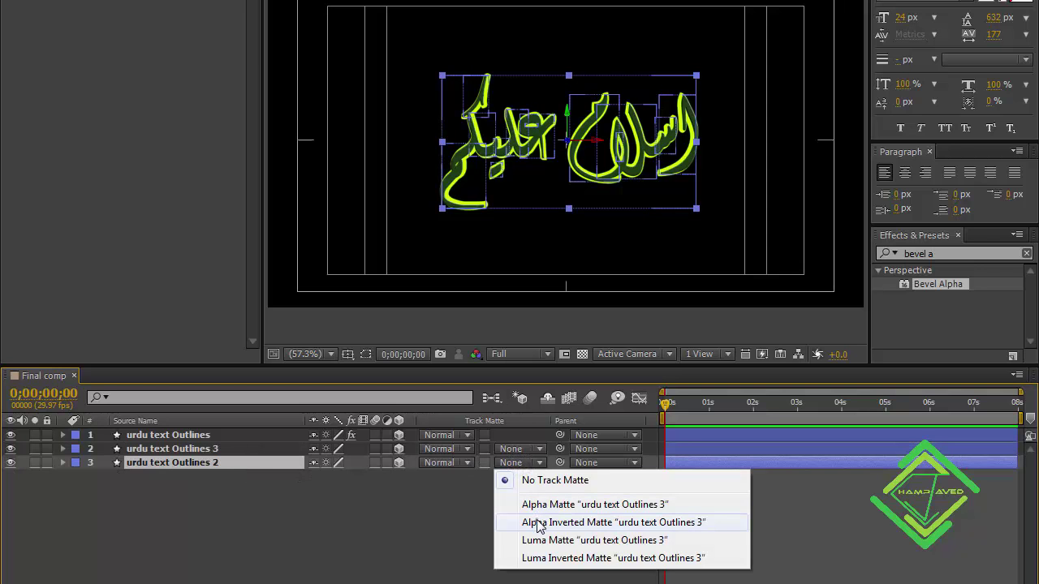
click(538, 523)
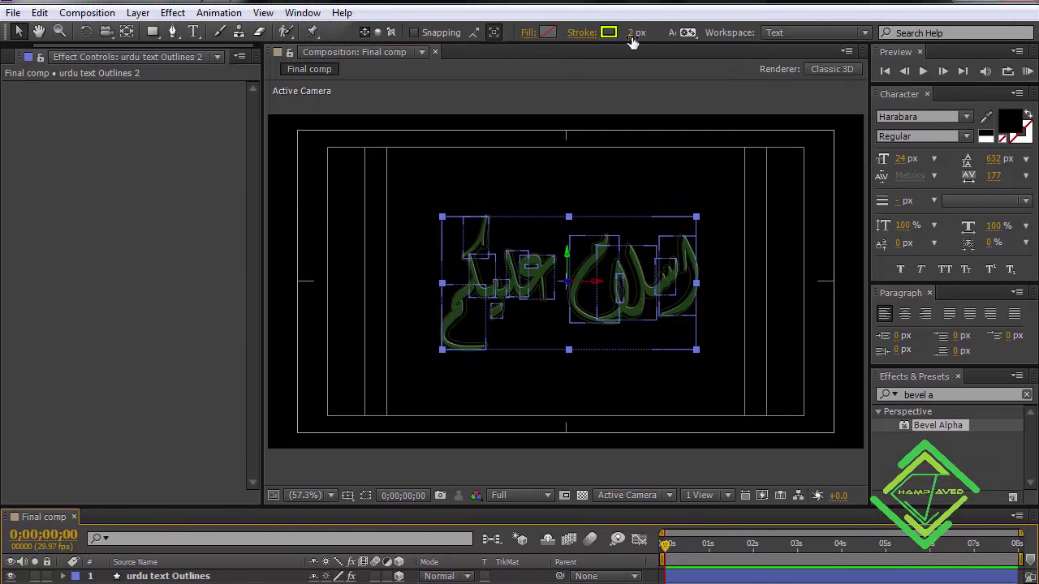
Step: Set the bottom outline's stroke to 8 px and duplicate both outline layers as Outlines 5 and 4
click(632, 34)
text(8)
key(Return)
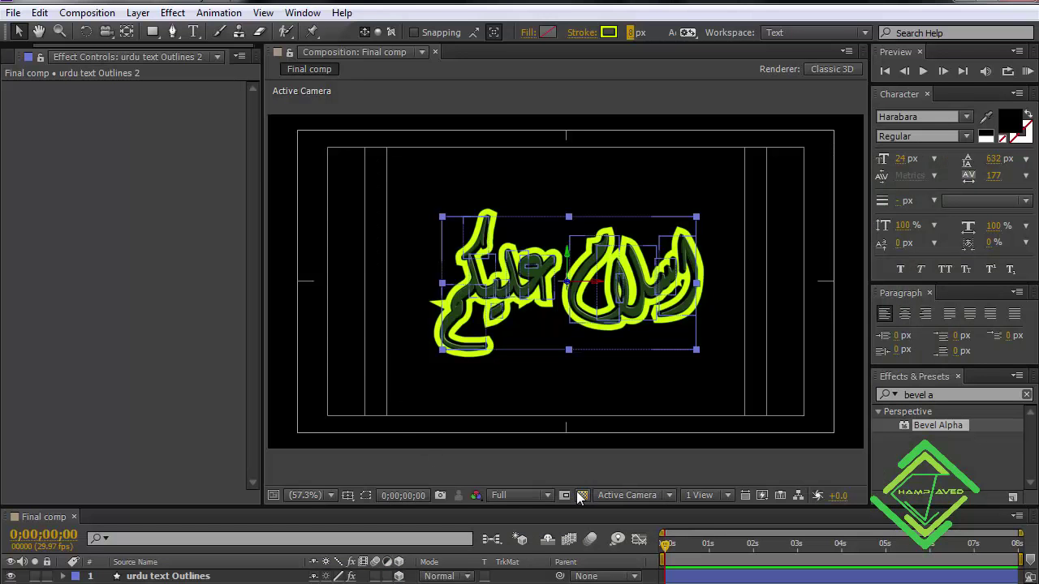
click(582, 495)
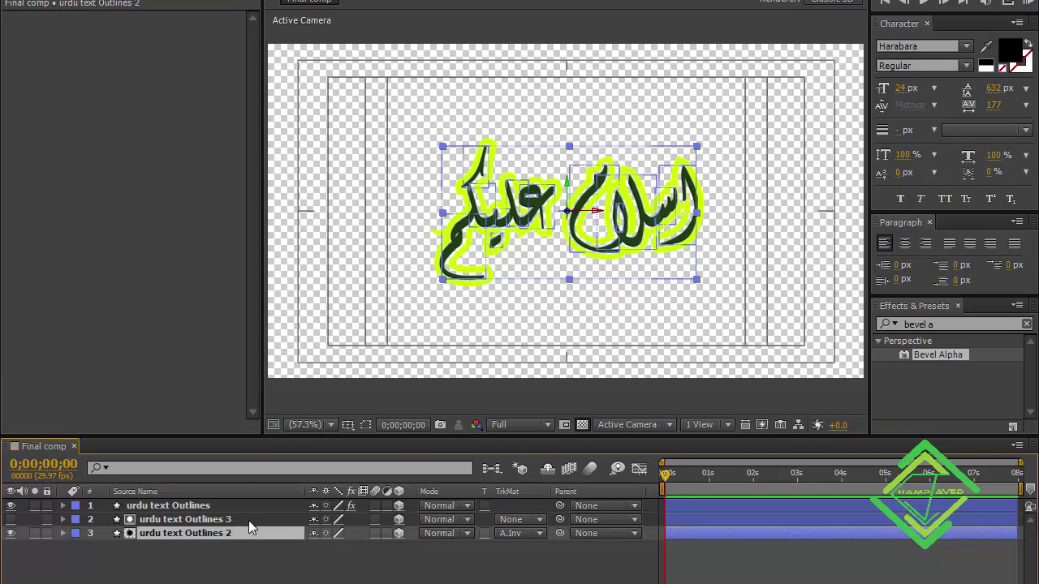
shift+click(248, 520)
key(ctrl+d)
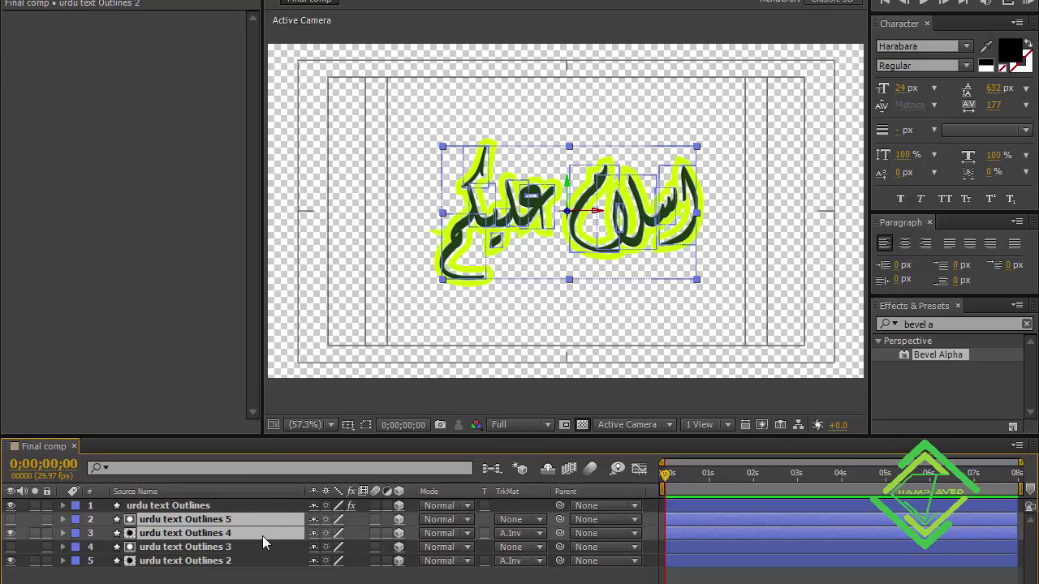
Step: Move the Outlines 5 and 4 copies to the bottom and give Outlines 4 a thicker stroke
drag(263, 536, 262, 578)
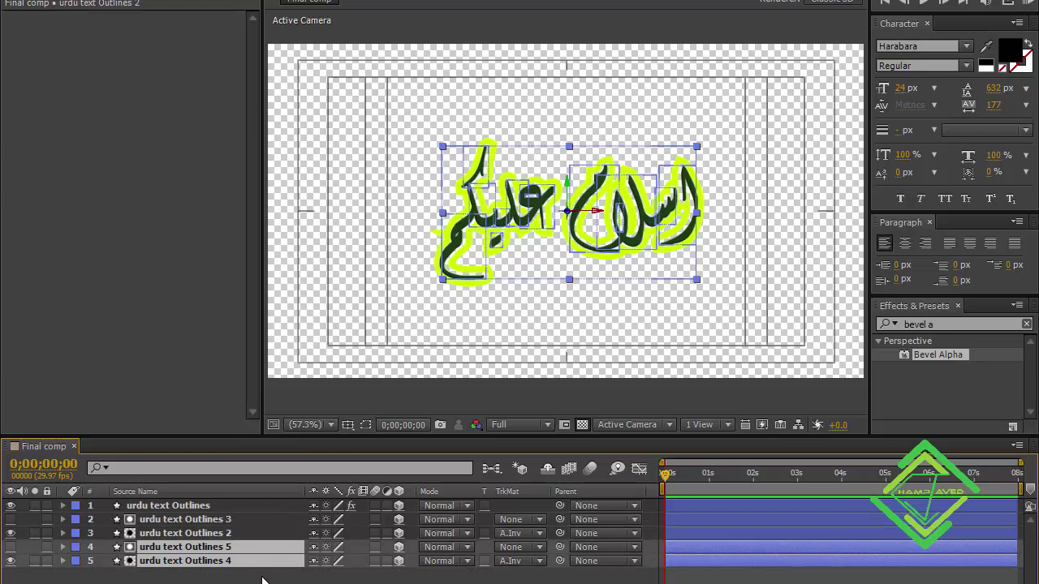
click(257, 545)
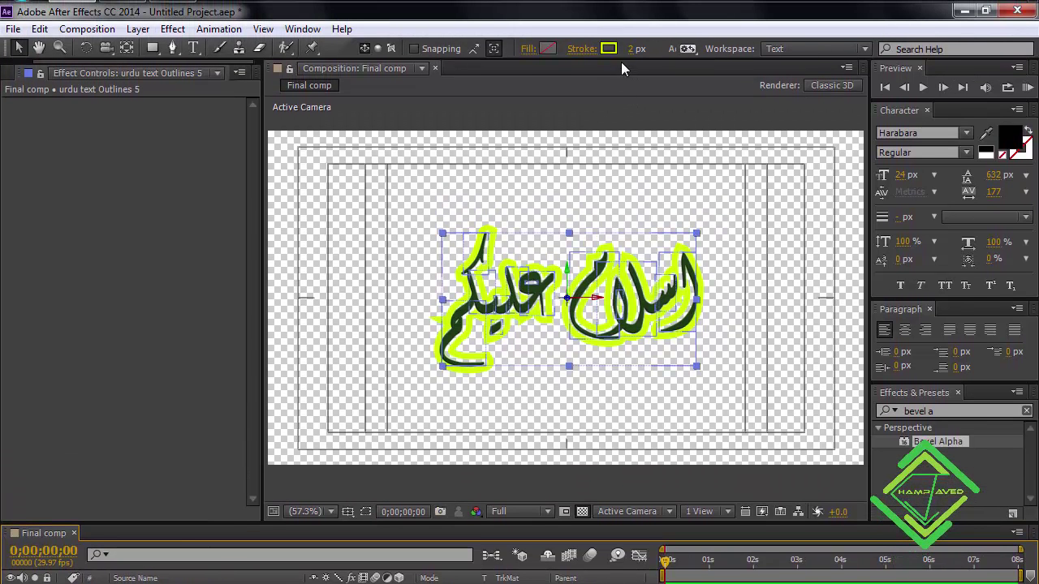
click(629, 50)
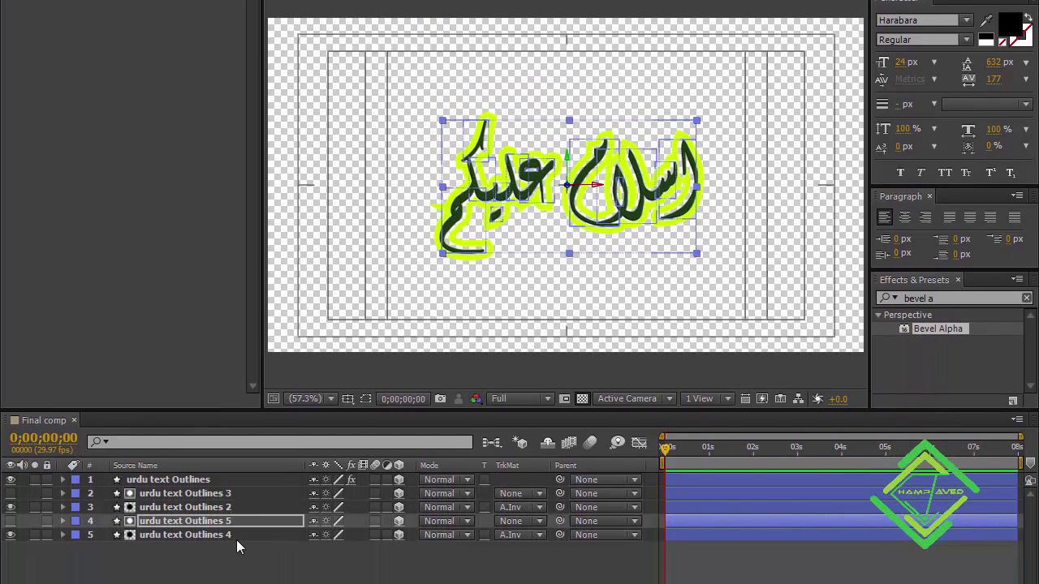
click(228, 534)
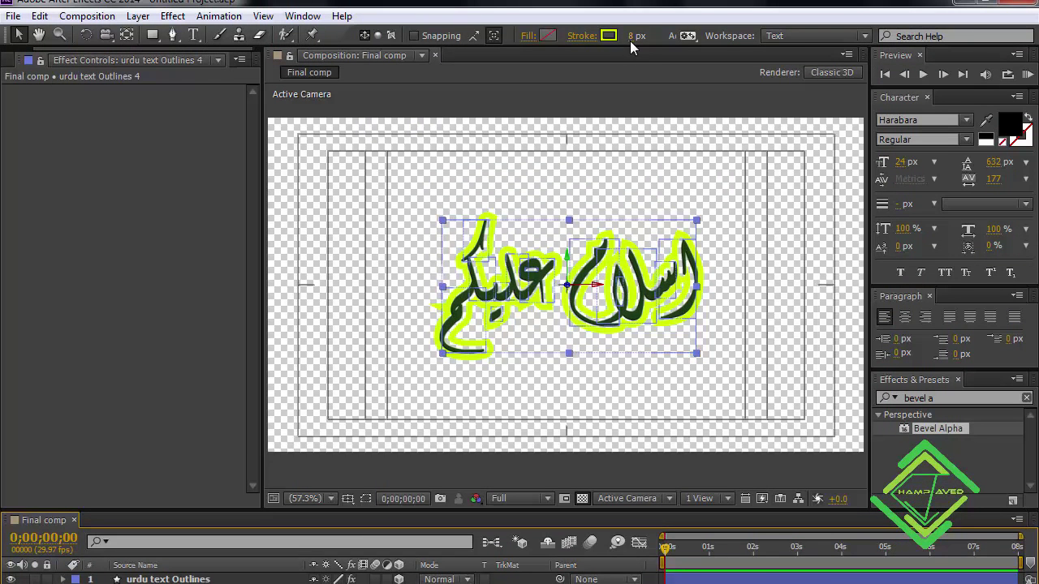
click(629, 41)
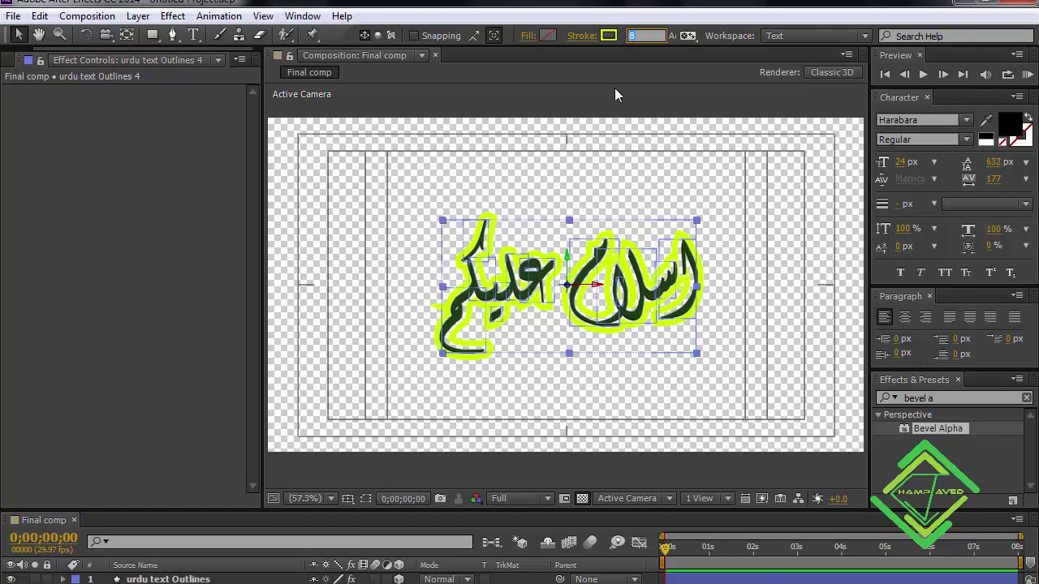
text(15)
key(Return)
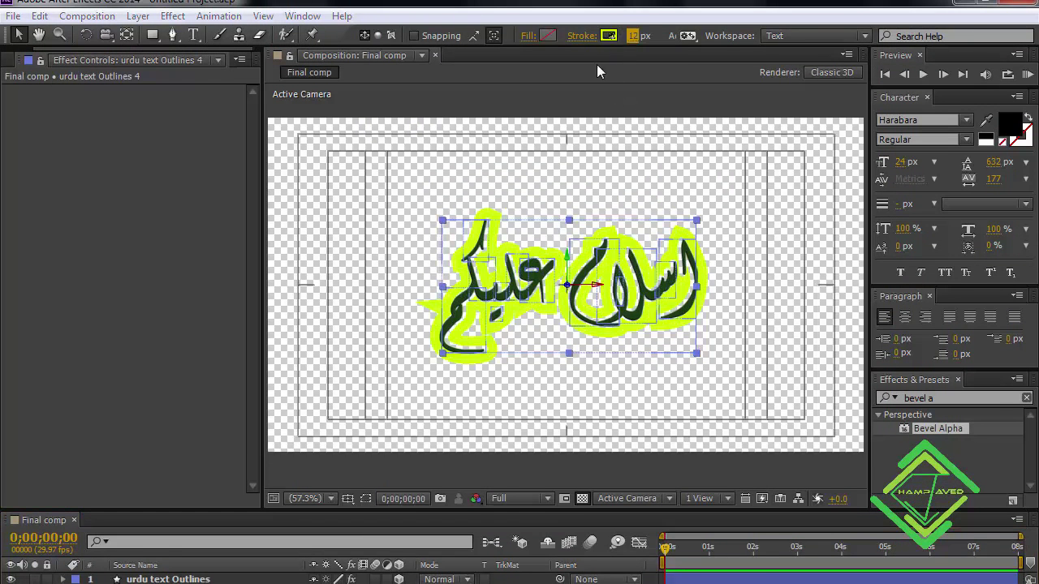
Step: Colour Outlines 4's stroke green #3CFF00 and duplicate the bottom pair as Outlines 7 and 6
click(608, 35)
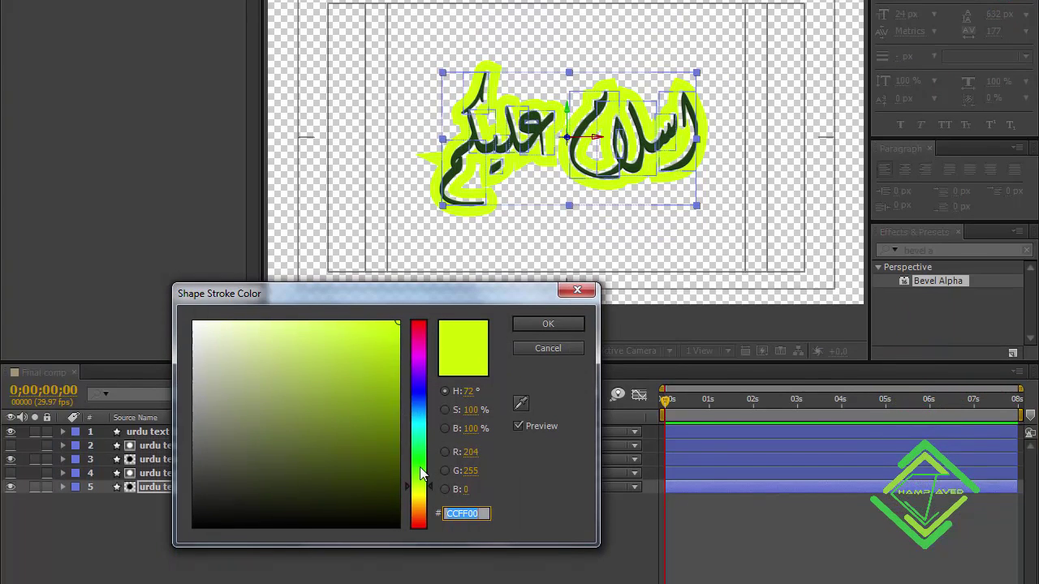
click(418, 467)
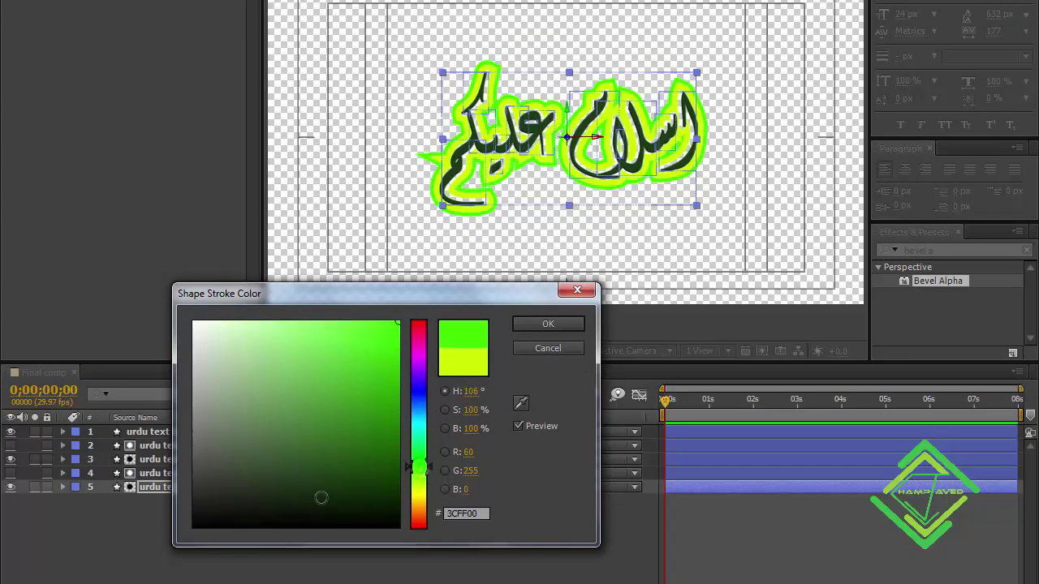
click(545, 325)
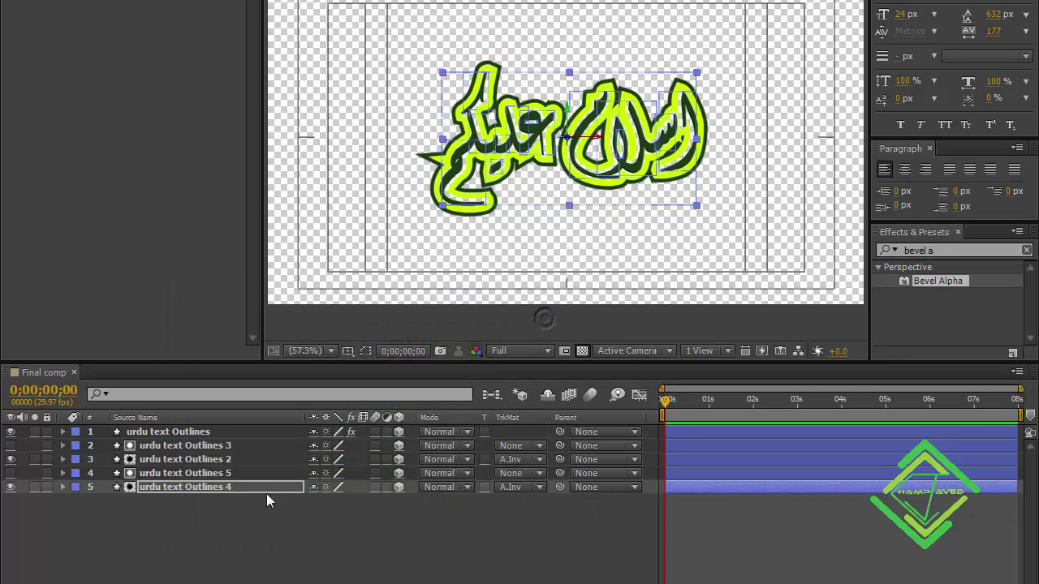
shift+click(185, 477)
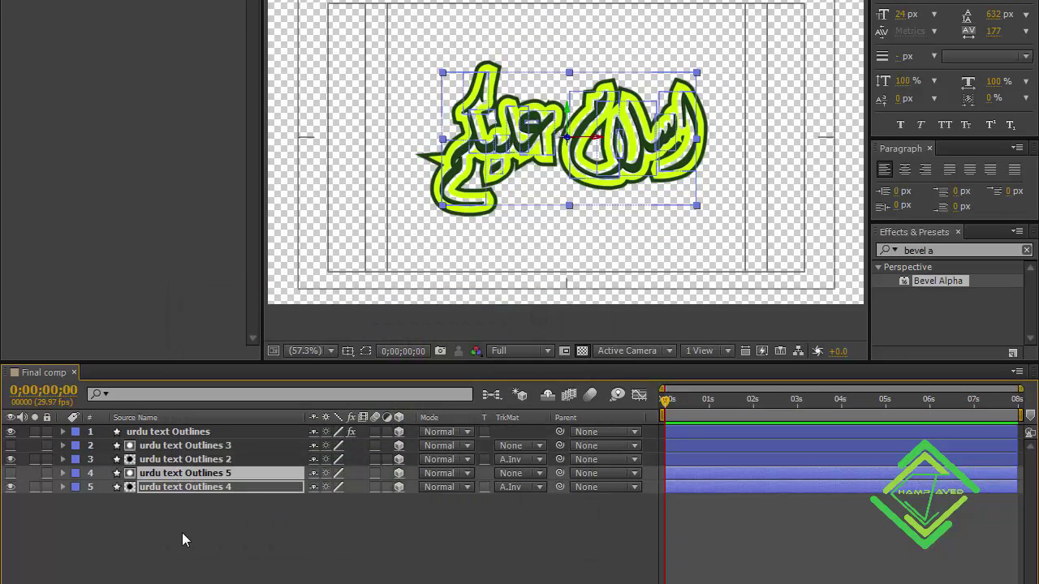
key(ctrl+d)
Step: Move Outlines 7 and 6 to the bottom and give Outlines 6 a 14 px stroke
drag(224, 498, 223, 530)
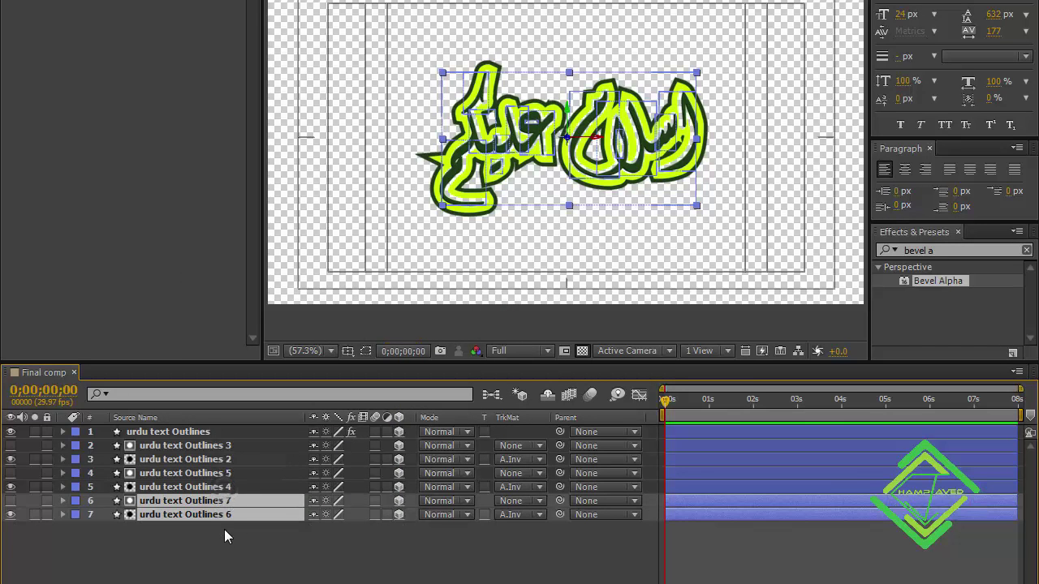
click(224, 529)
click(235, 503)
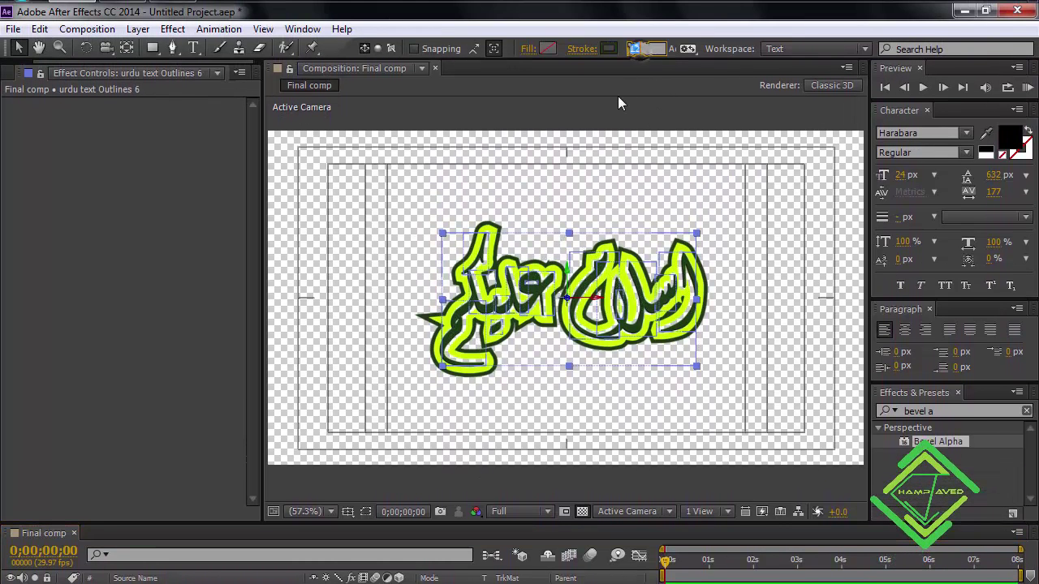
text(14)
key(Return)
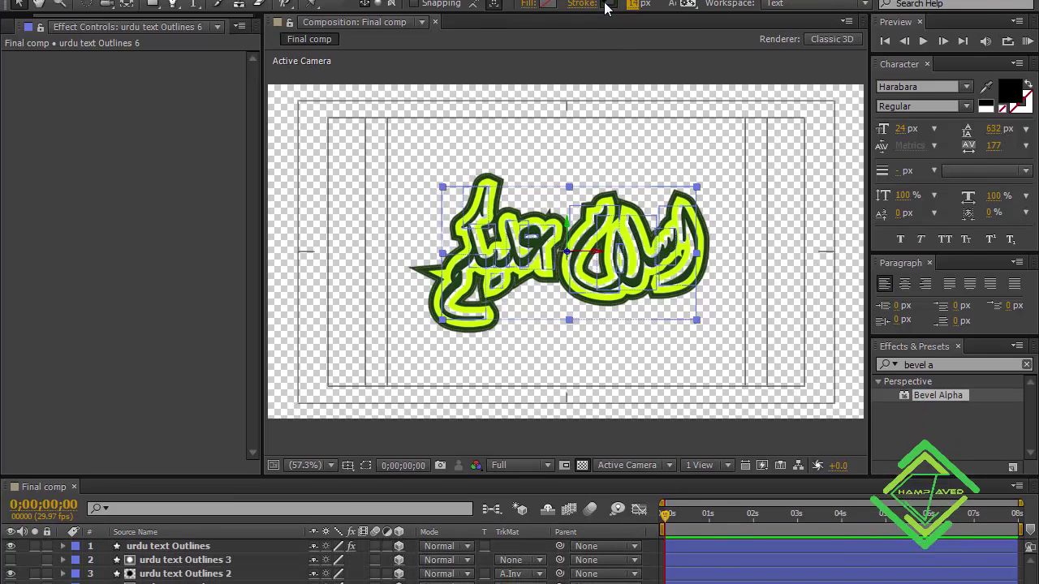
Step: Colour Outlines 6's stroke light green #B6FDA1 and duplicate Outlines 7 and 6 as Outlines 9 and 8
click(608, 48)
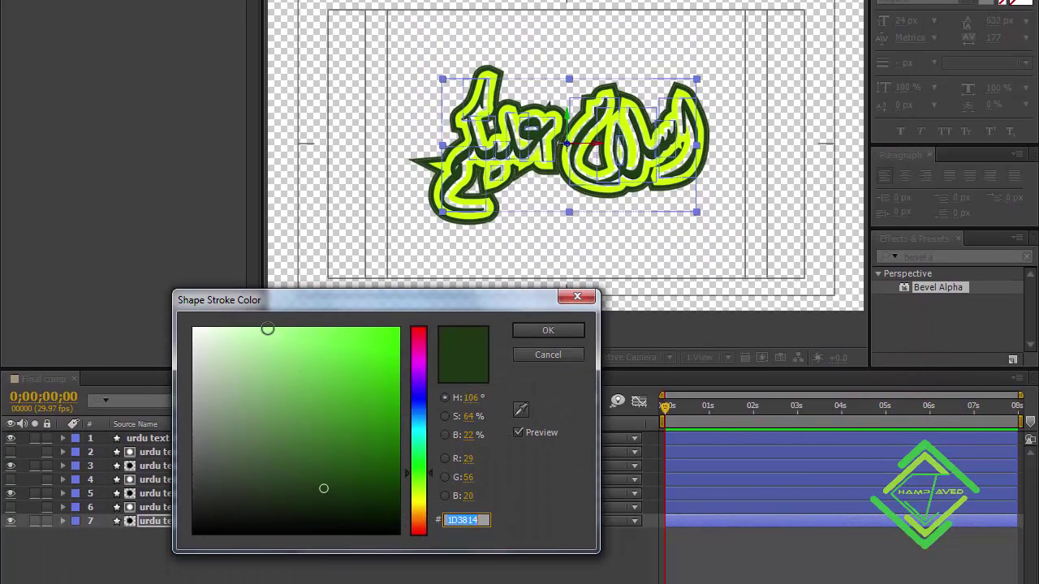
click(269, 330)
click(561, 324)
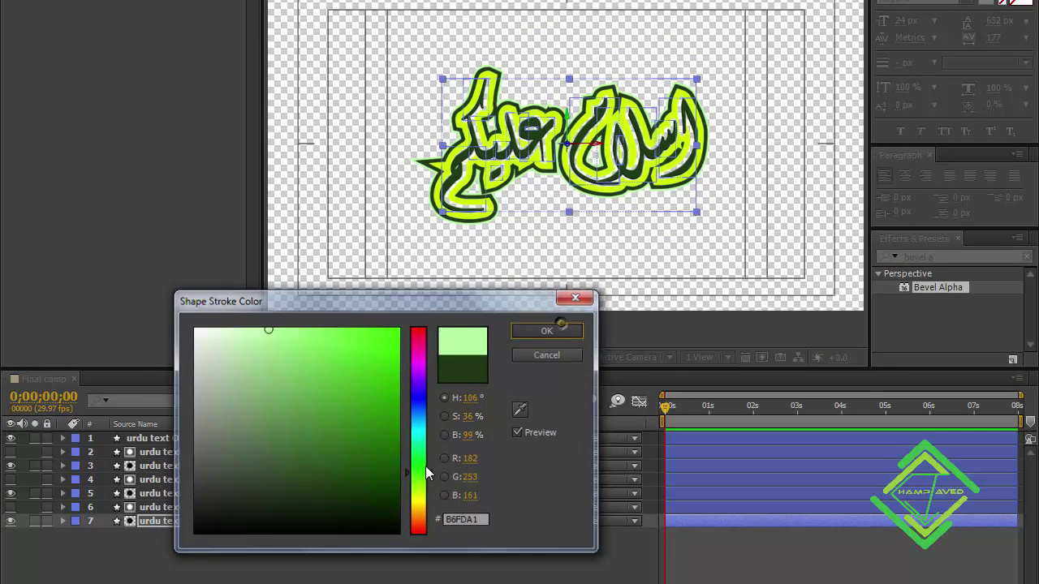
ctrl+click(209, 509)
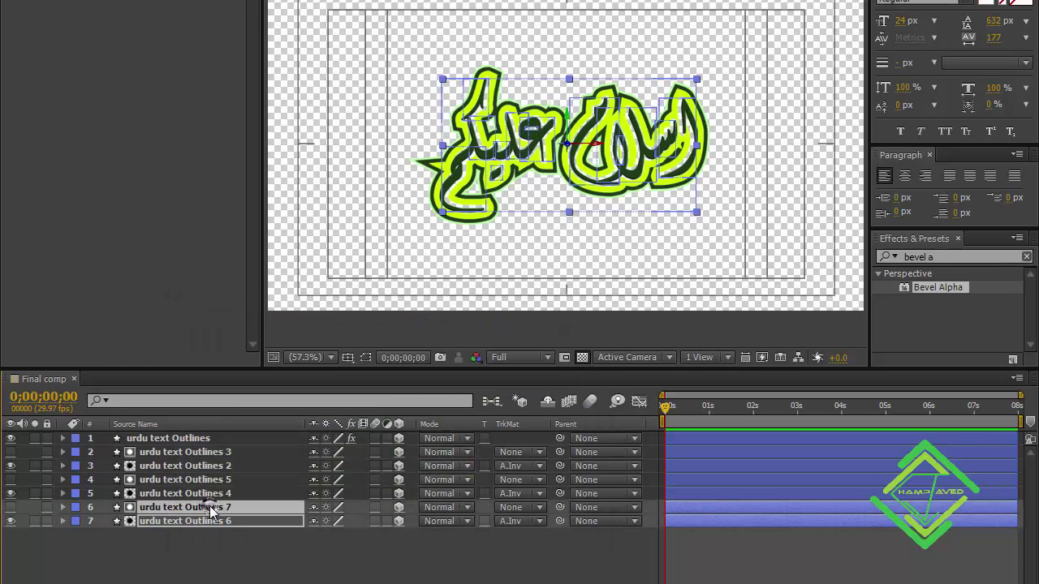
key(ctrl+d)
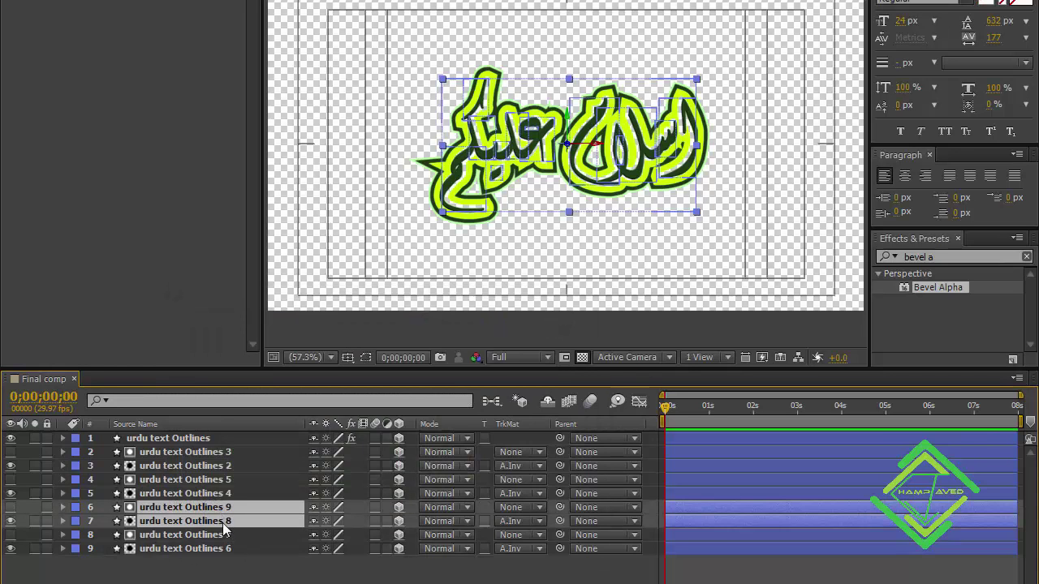
Step: Move the new copies to the stack bottom and give Outlines 9 a 15 px stroke
drag(225, 529, 237, 579)
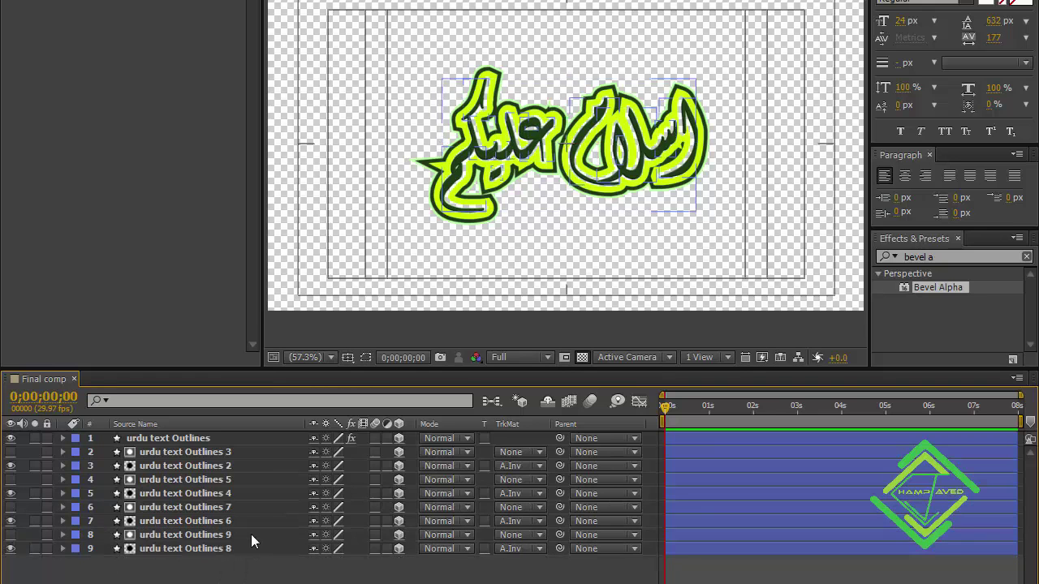
click(251, 533)
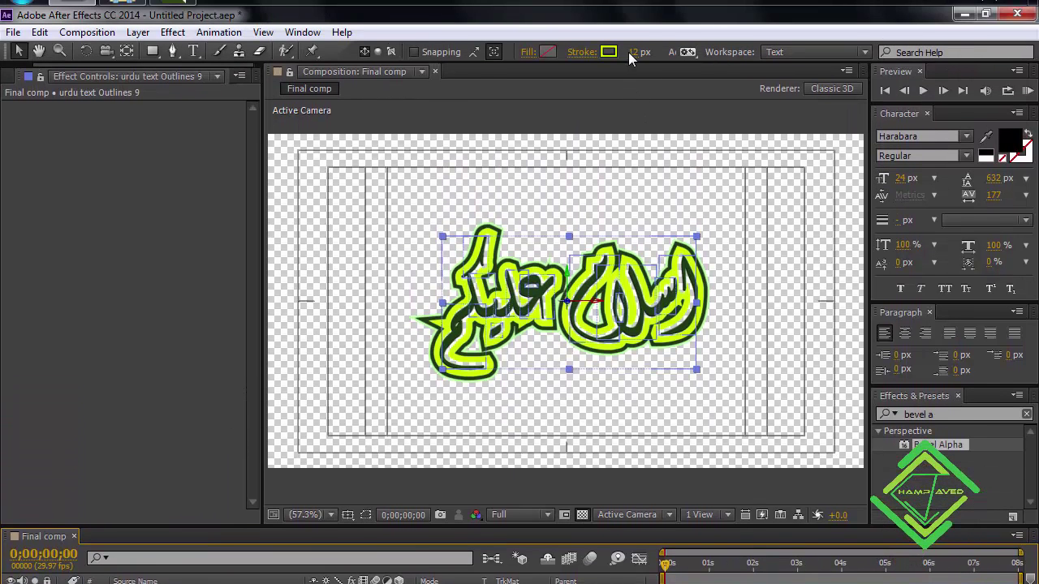
click(629, 20)
text(15)
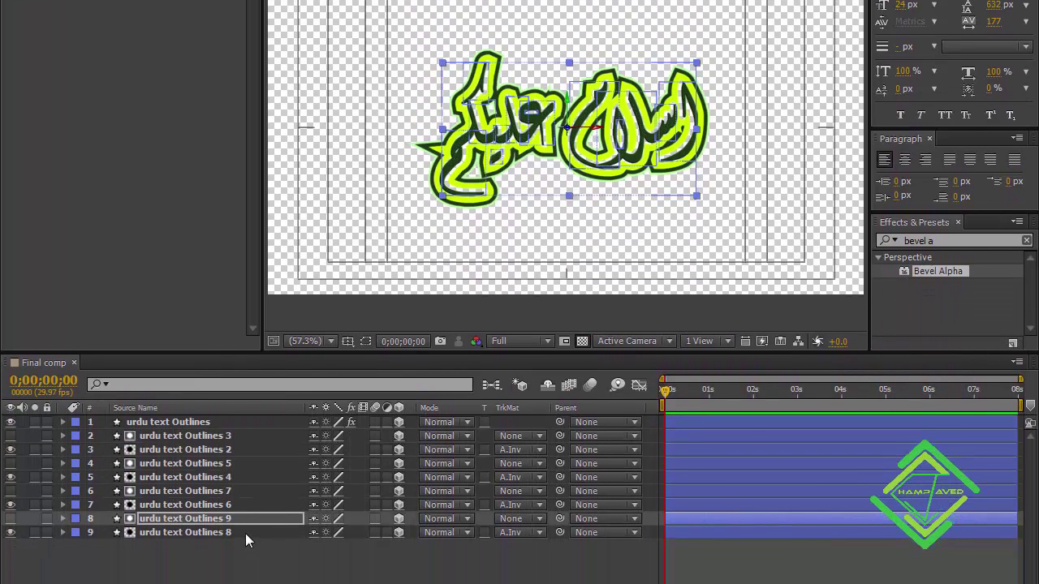
Step: Give Outlines 8 a 20 px white stroke and show the comp over black
click(251, 531)
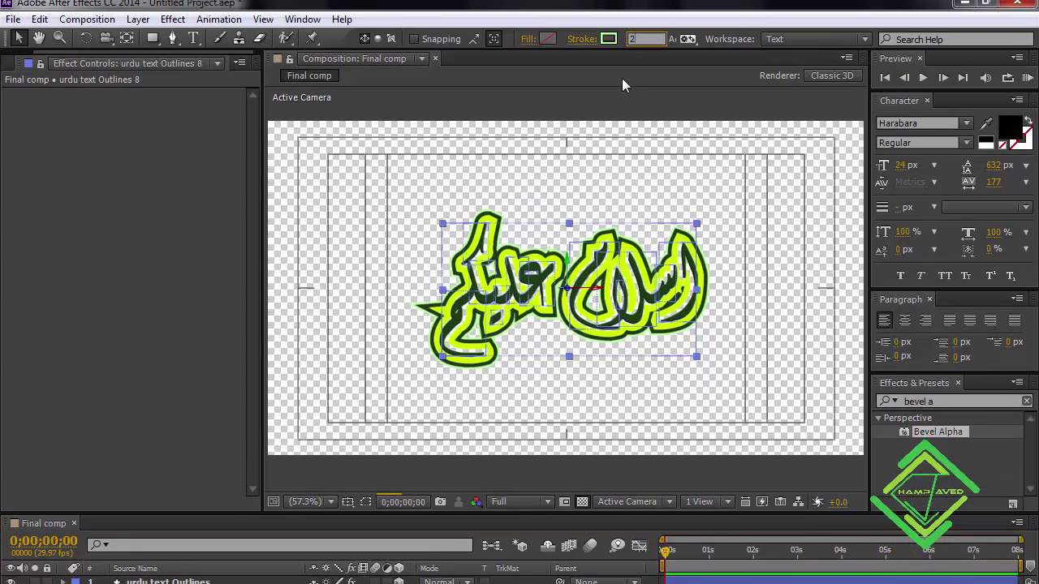
text(20)
key(Return)
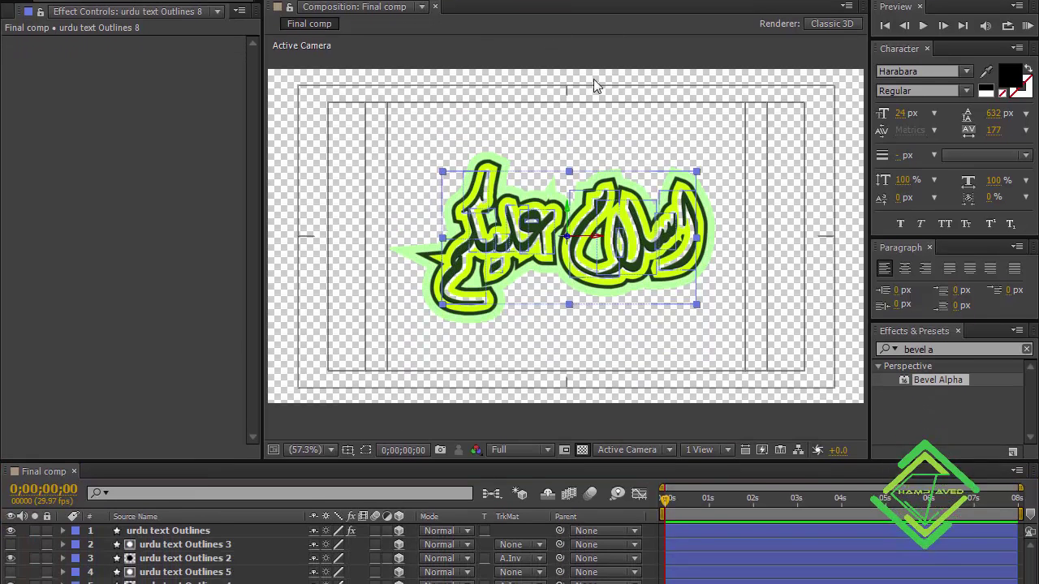
click(608, 39)
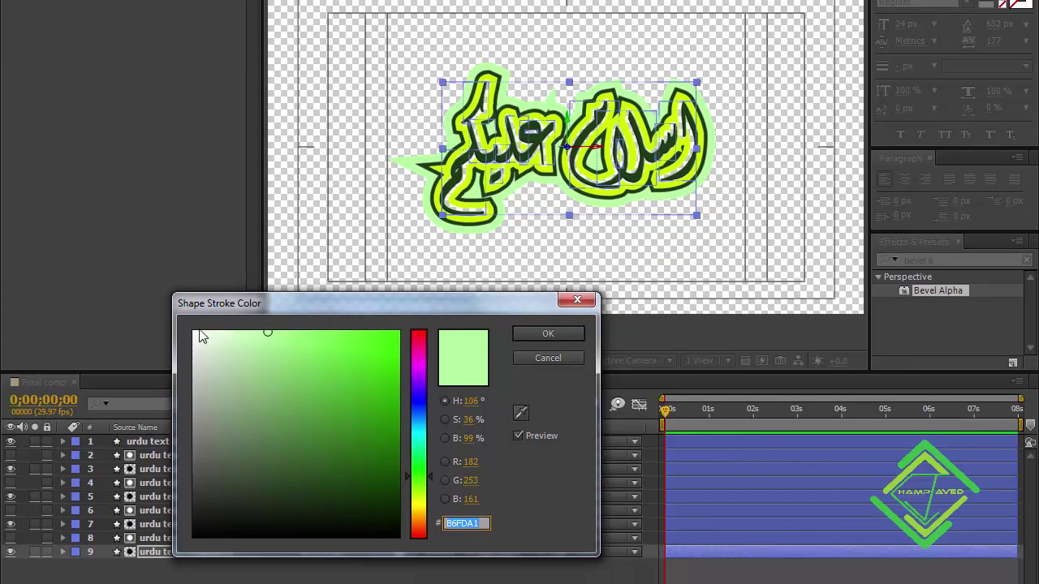
click(196, 334)
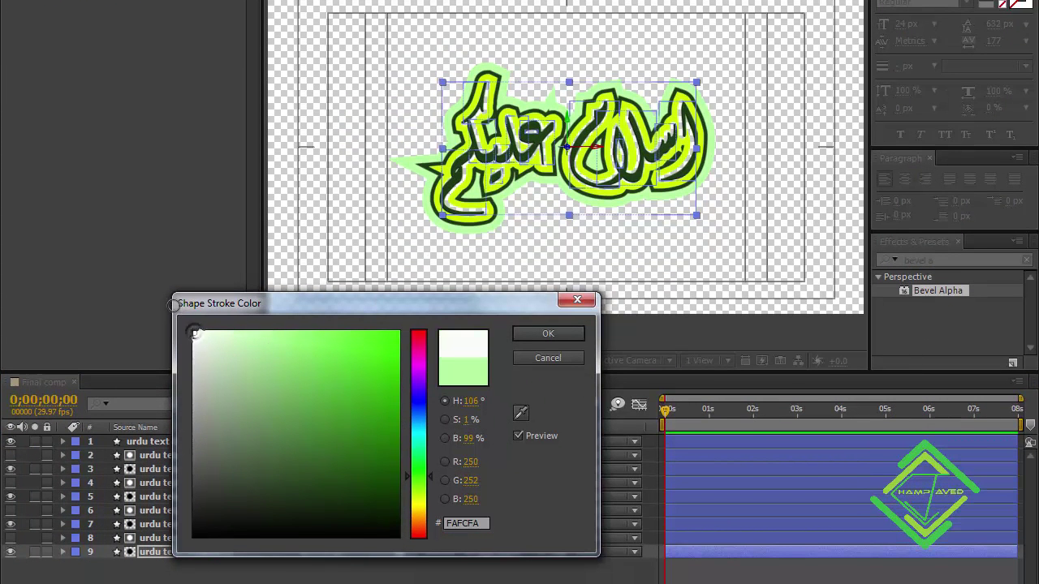
click(525, 335)
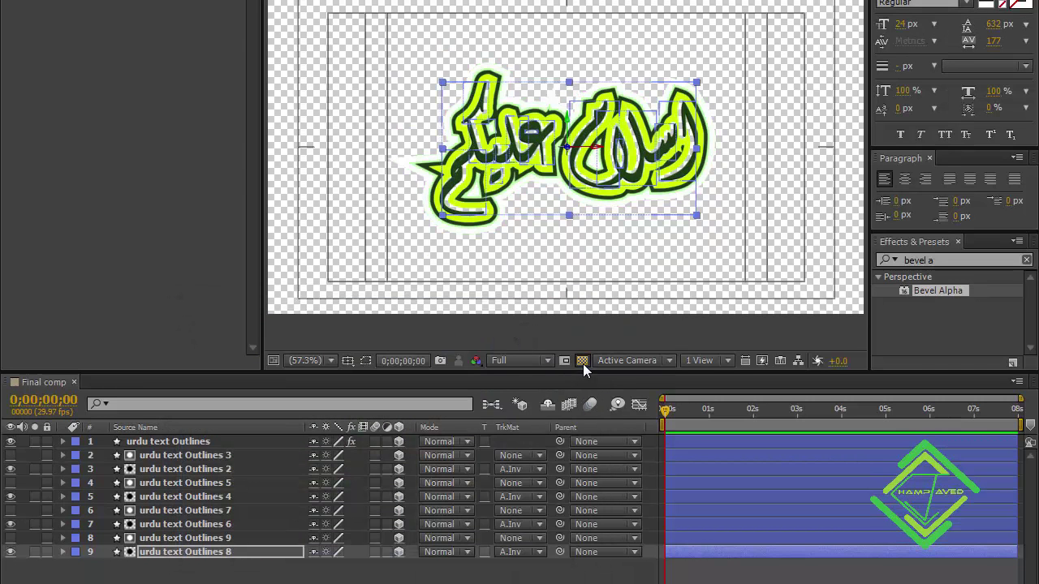
click(583, 361)
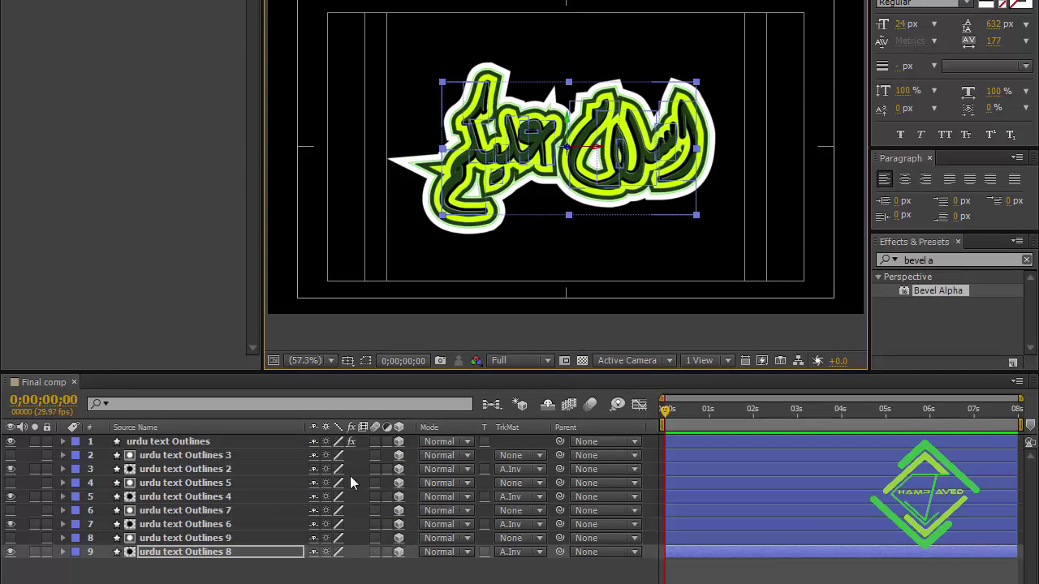
Step: Duplicate Outlines 9 and 8 together and set the stroke width to 20 px
shift+click(213, 539)
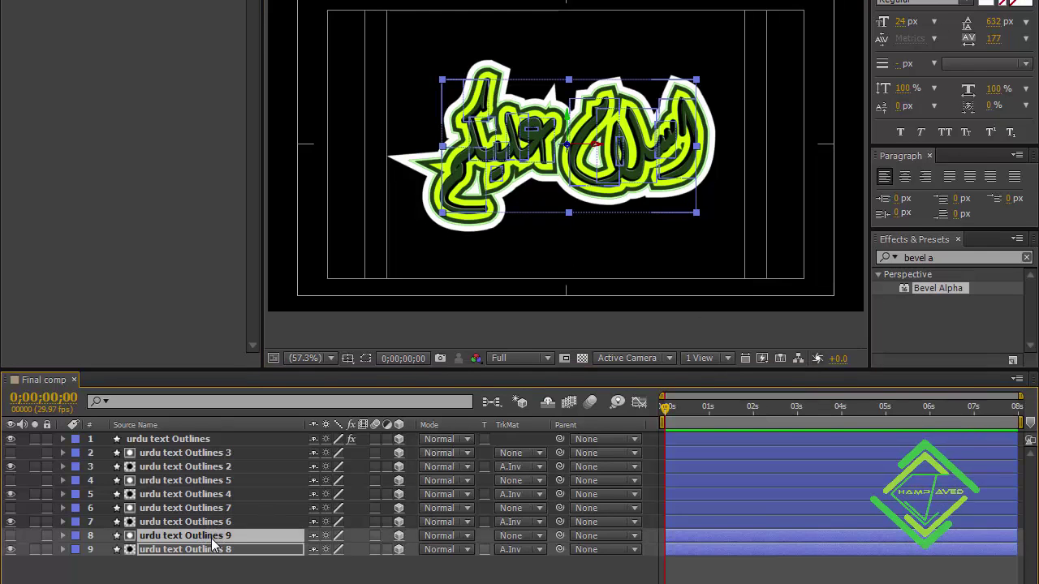
key(ctrl+d)
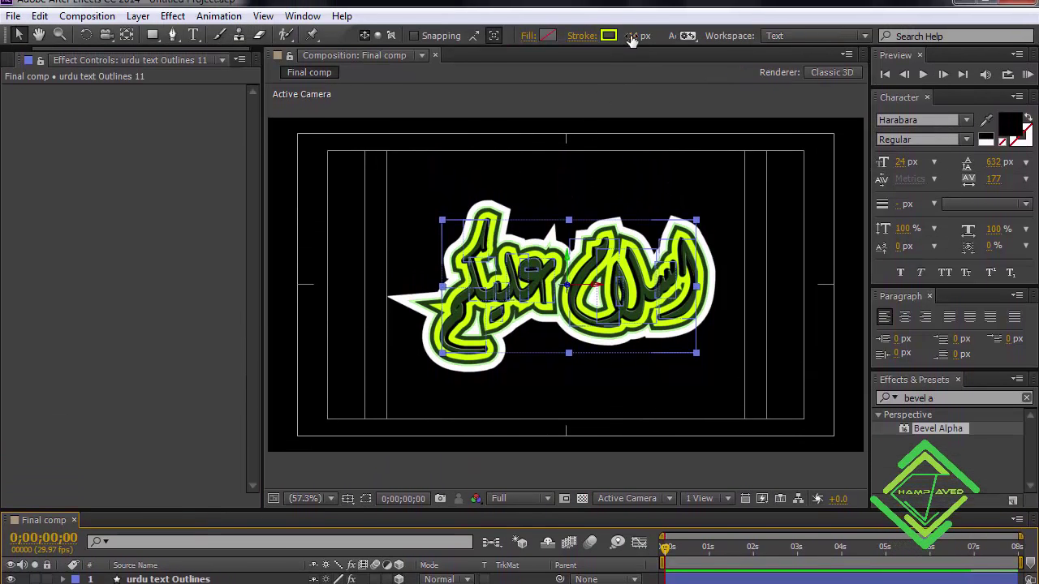
click(634, 35)
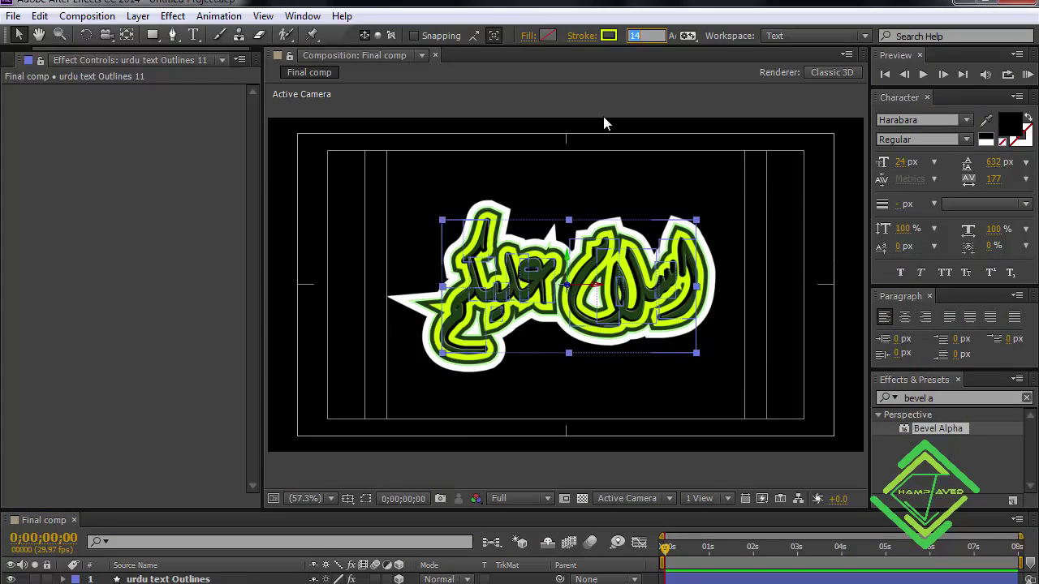
text(2)
text(0)
key(Return)
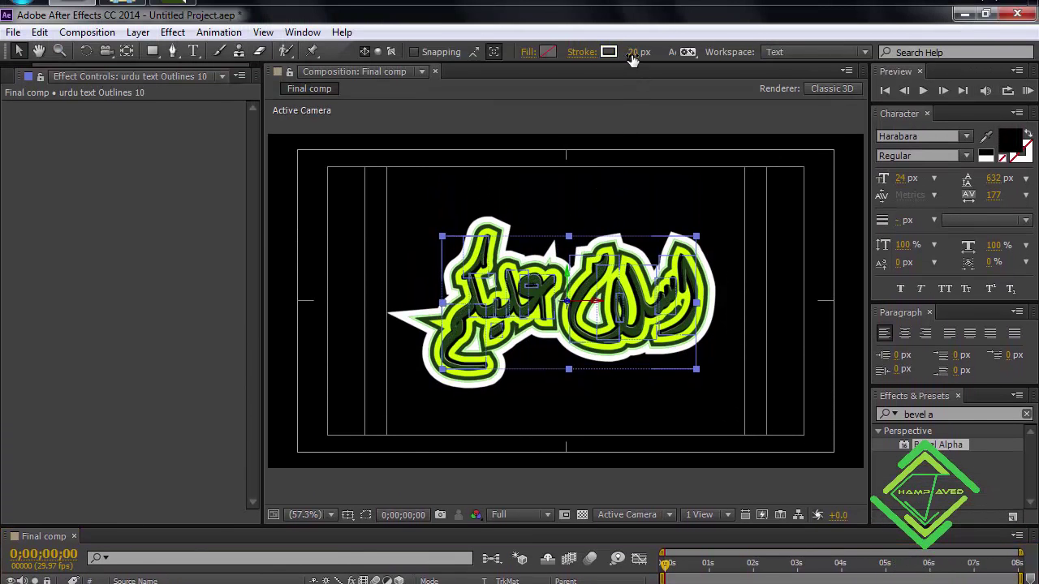
Step: Give Outlines 10 a 26 px black (#000000) stroke
click(633, 52)
text(2)
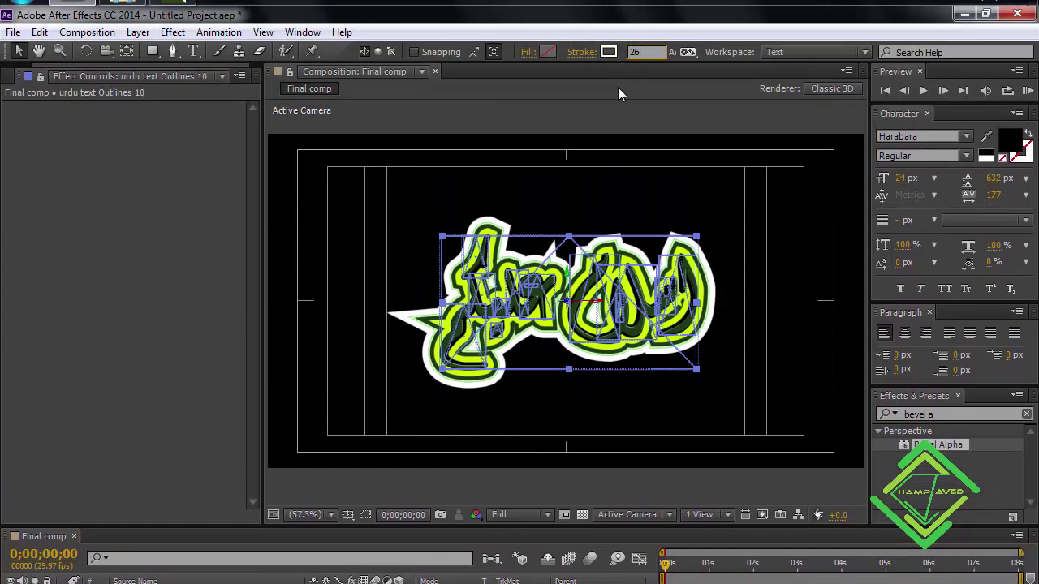
text(6)
key(Return)
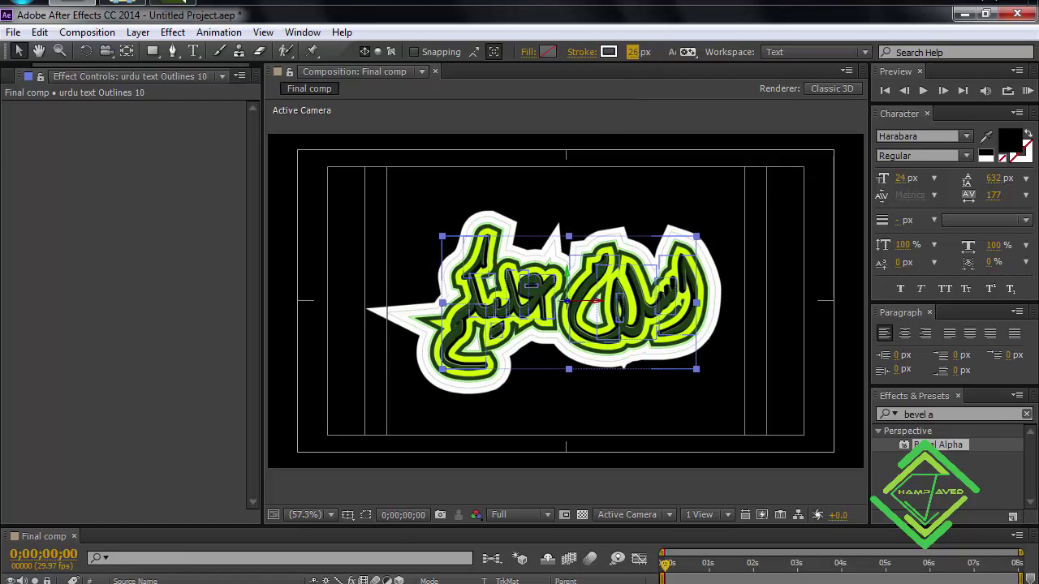
click(609, 52)
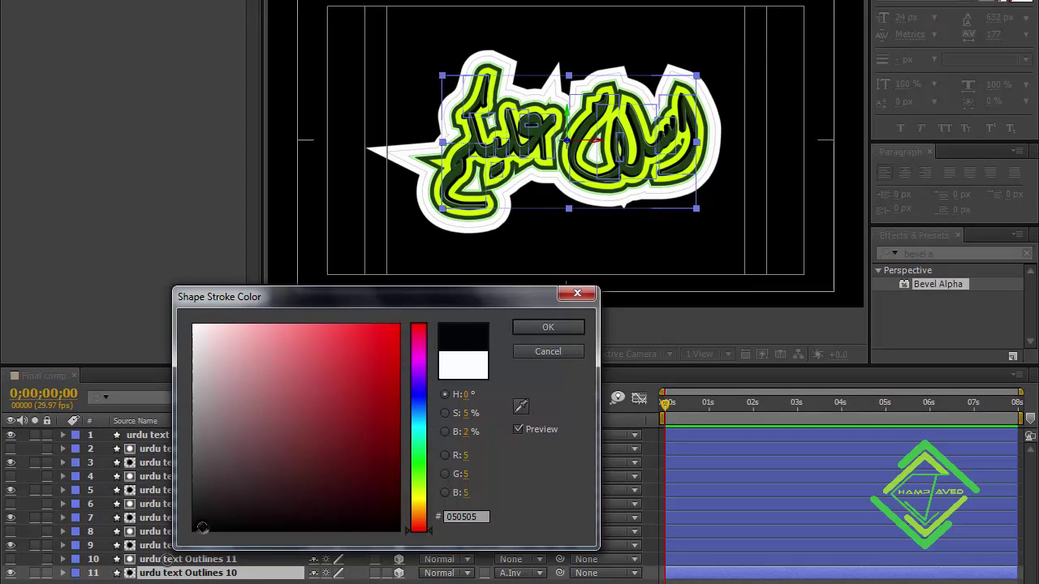
click(189, 531)
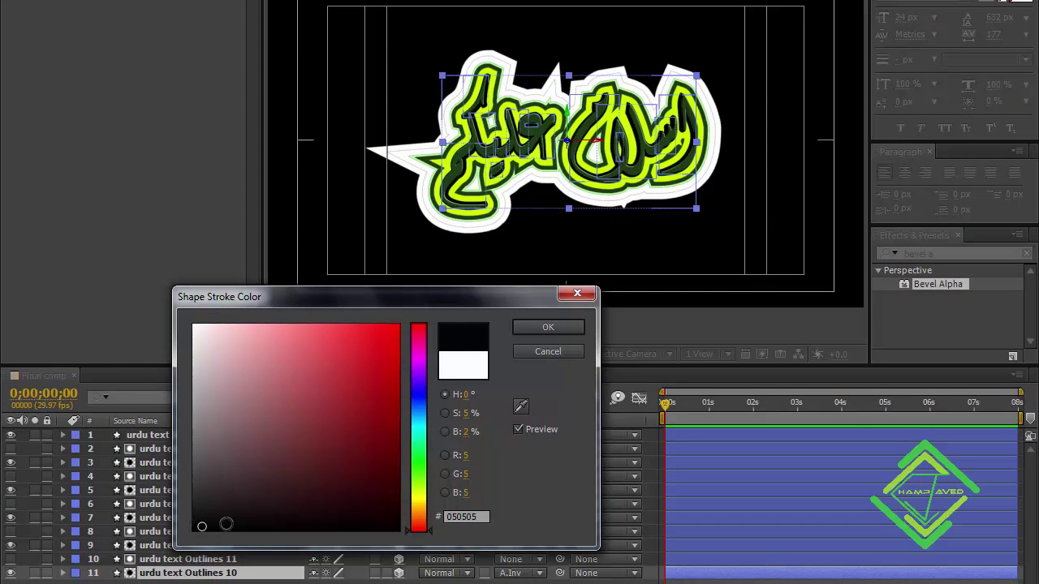
click(558, 330)
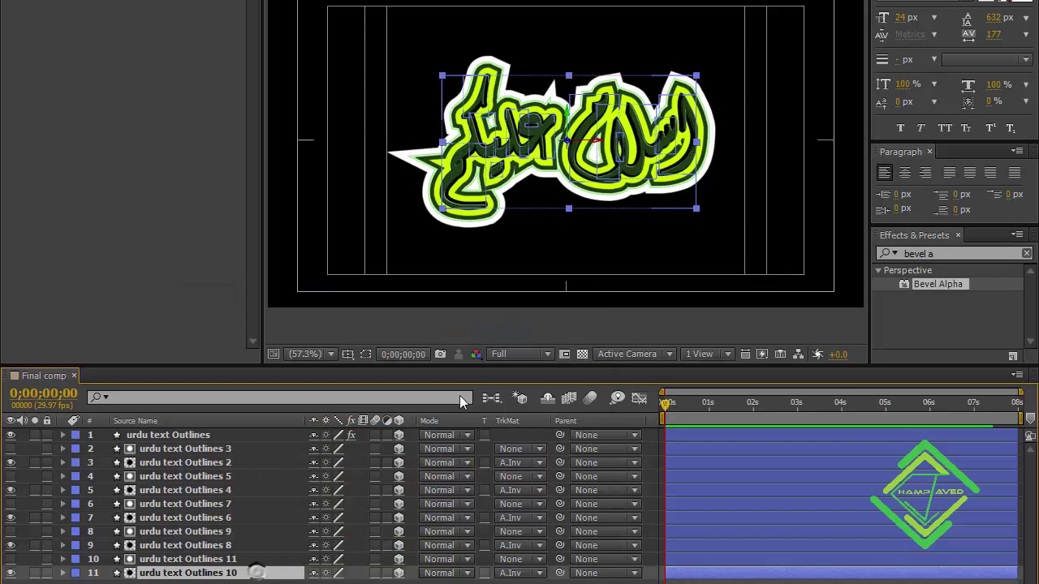
Step: Show the transparency grid, duplicate urdu text Outlines 3 and drag the copy to the bottom
click(582, 354)
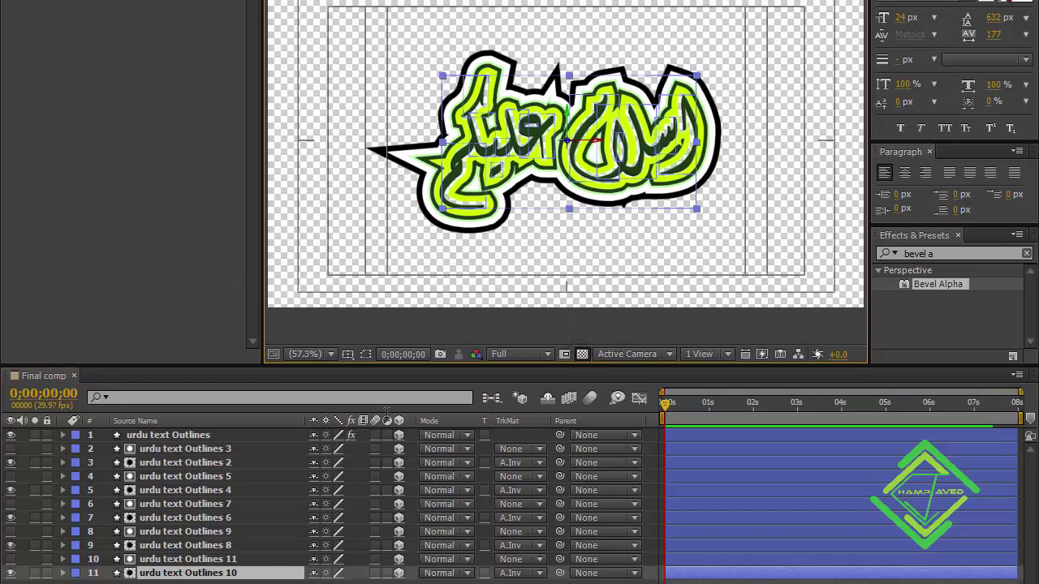
click(212, 450)
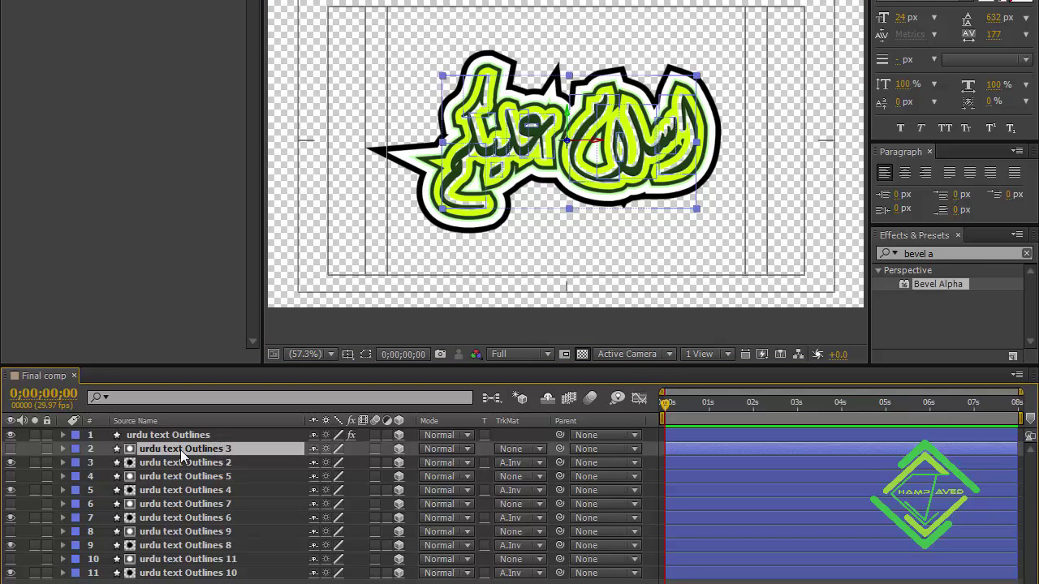
key(ctrl+d)
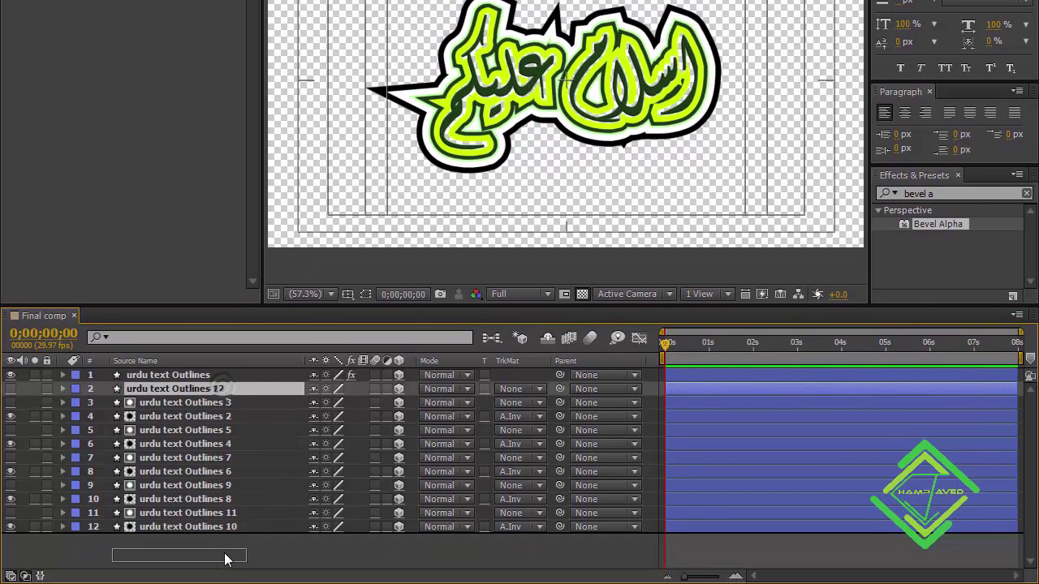
drag(212, 444, 224, 547)
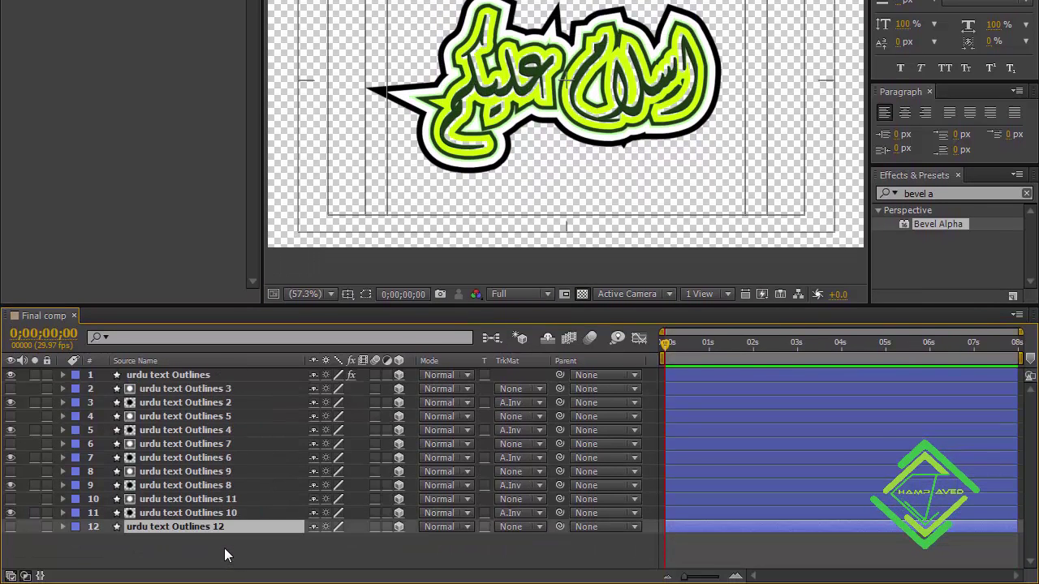
Step: Rename the copy 'vegas lights' and make it visible
key(Return)
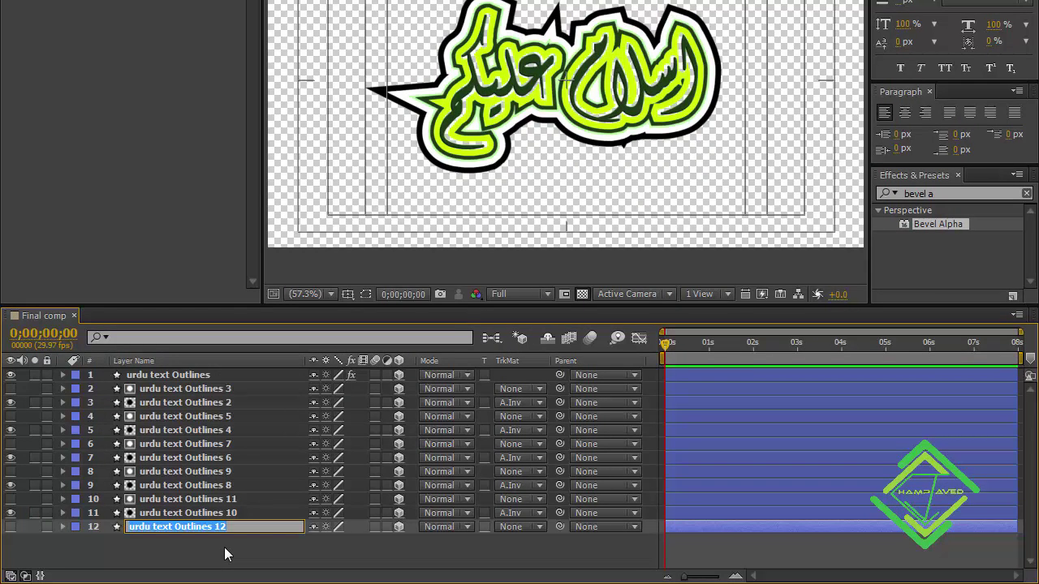
text(vegas)
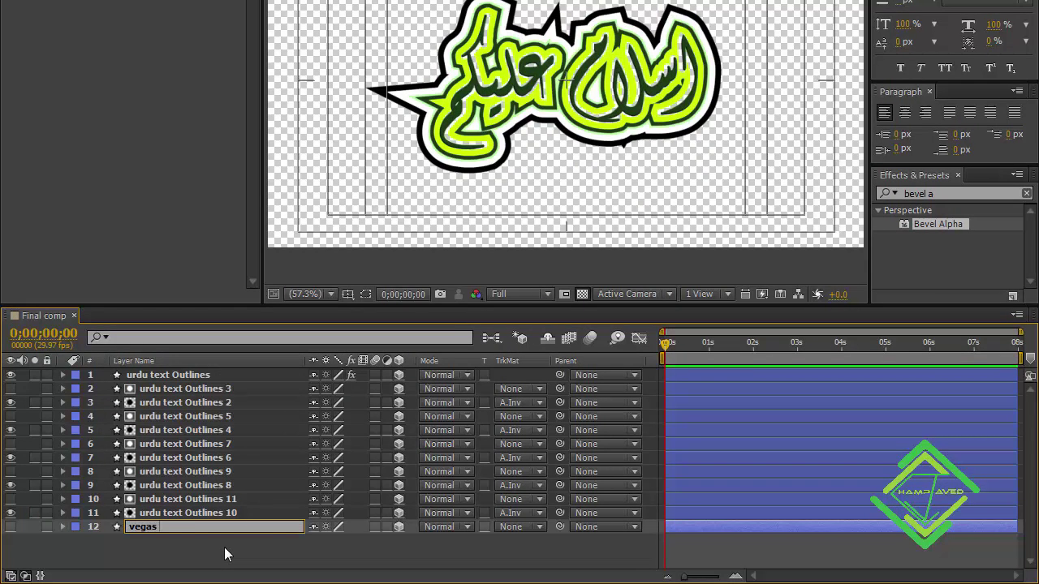
text( lights)
key(Return)
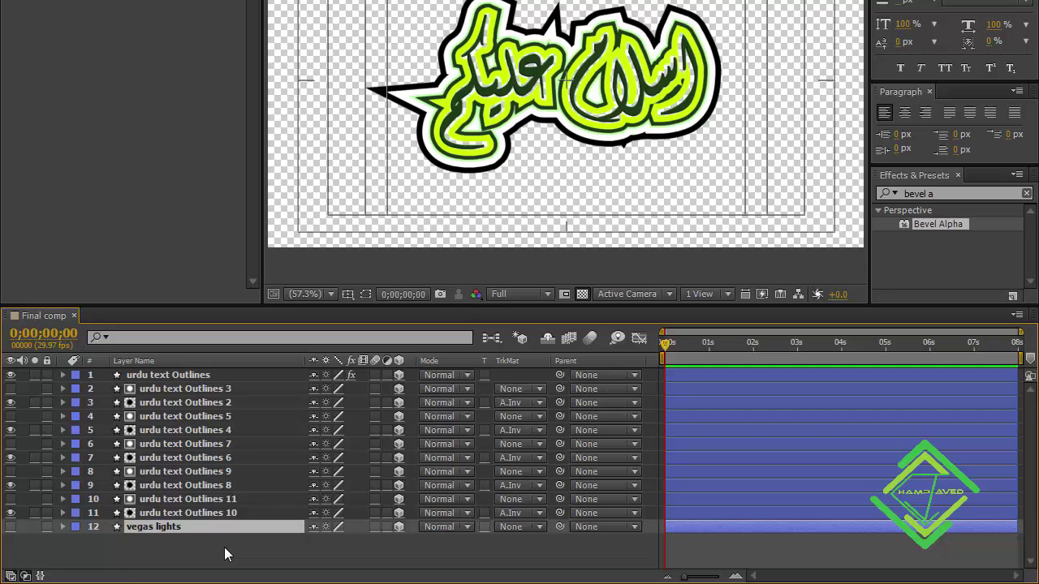
click(10, 528)
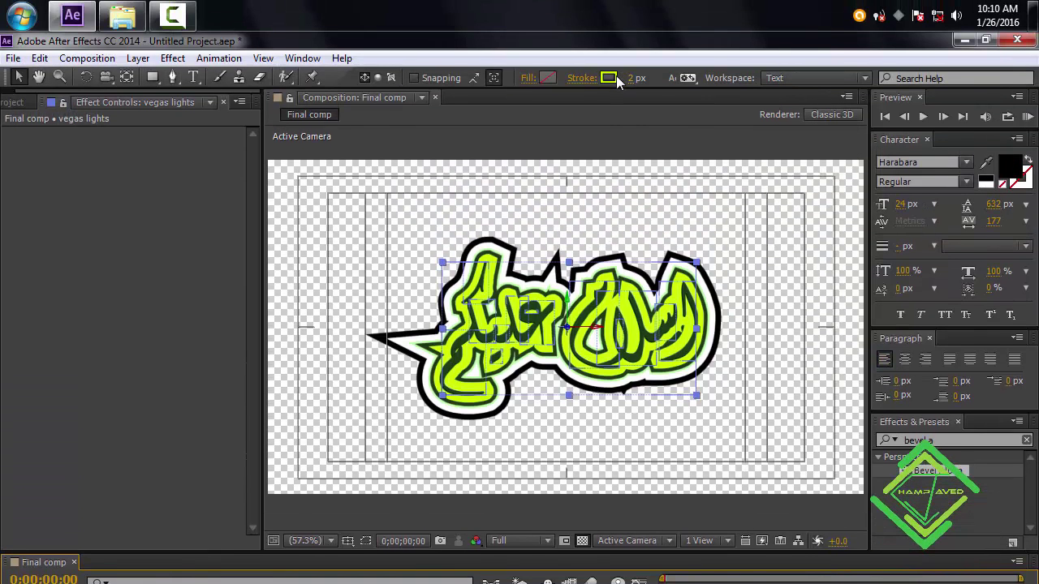
Step: Set the vegas lights stroke width to 36 px and apply the Vegas effect
click(631, 78)
text(3)
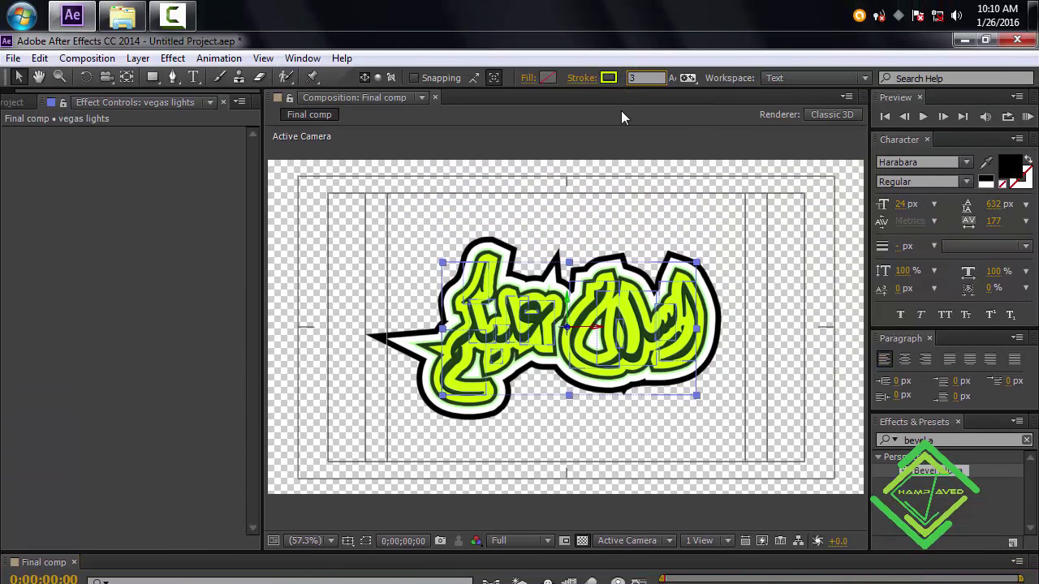
text(6)
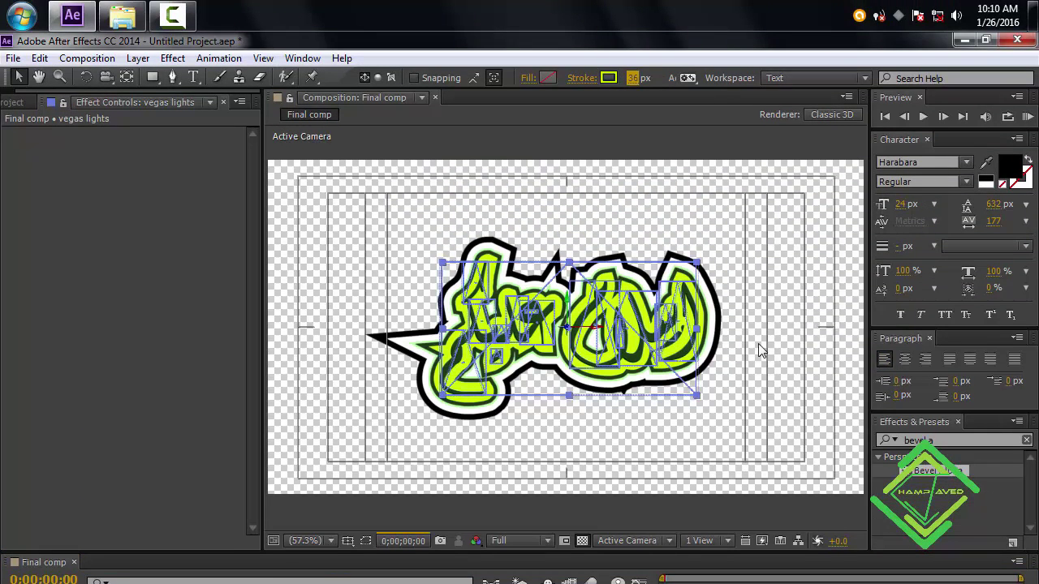
key(Return)
click(944, 442)
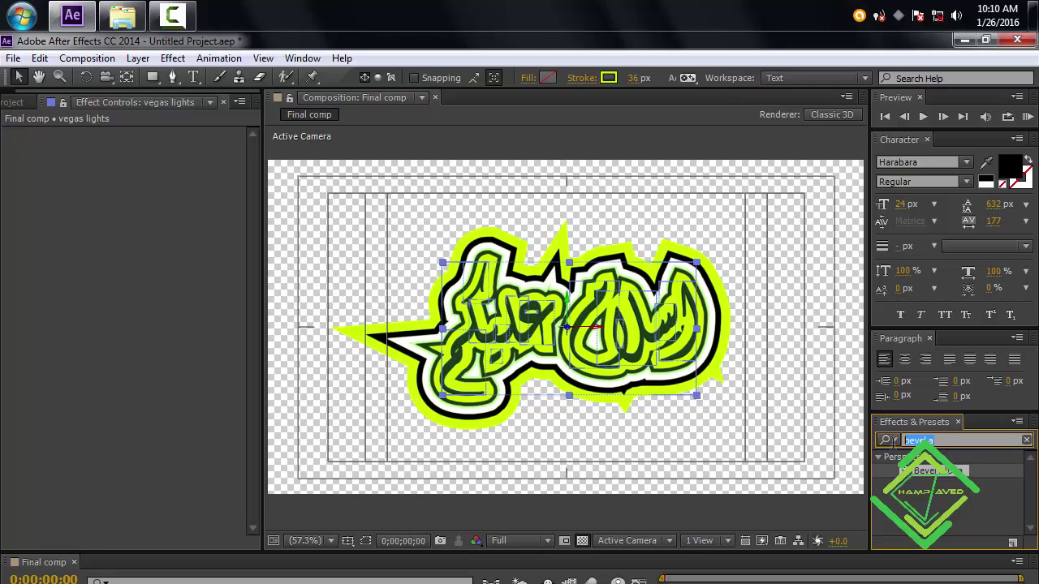
click(893, 441)
text(vegas)
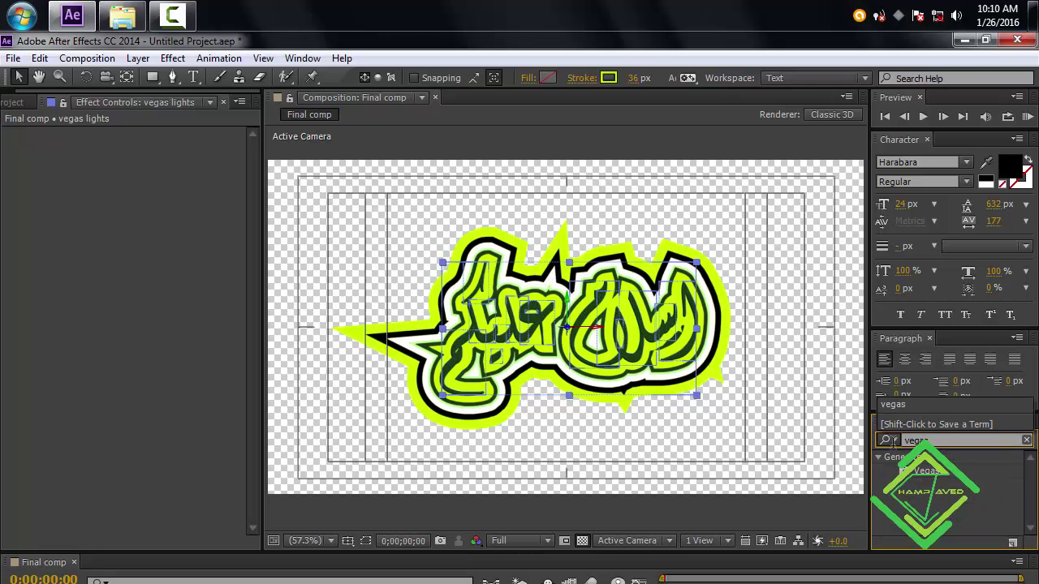
double_click(941, 478)
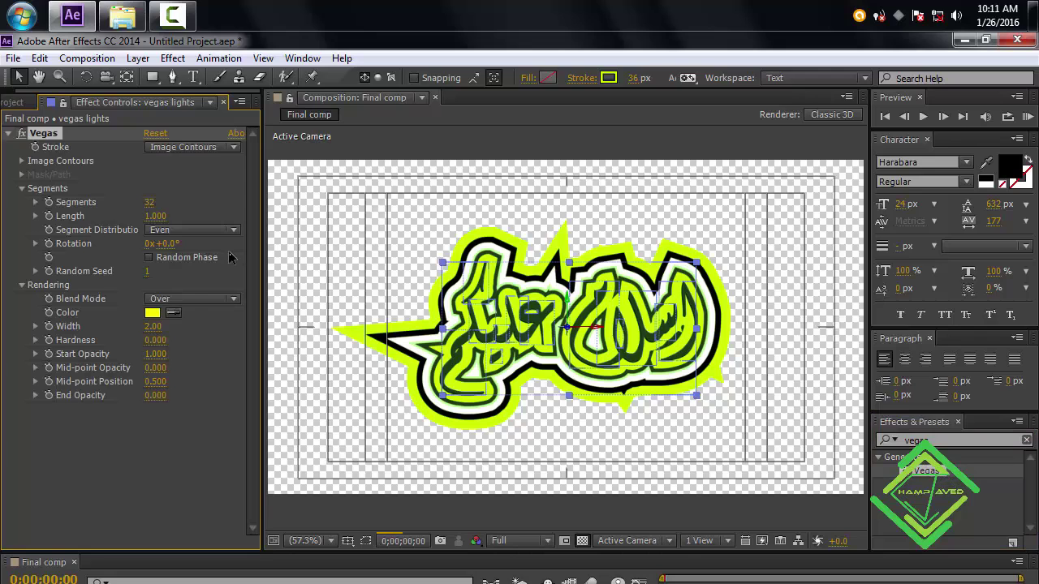
Step: Set Vegas to 40 segments, length 0.15, rotation 35° and Transparent blend mode
click(154, 206)
text(40)
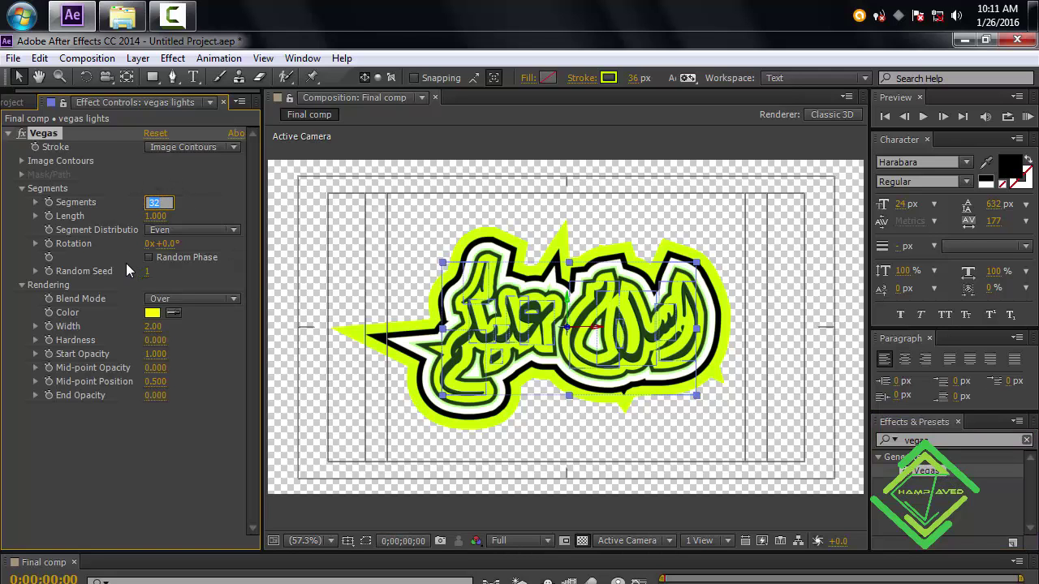
key(Tab)
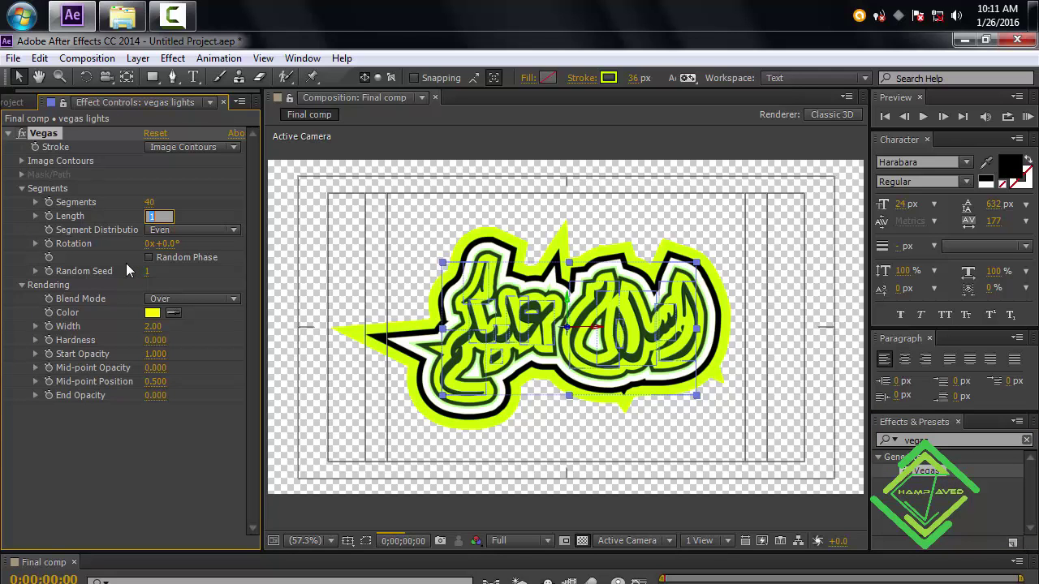
text(.15)
key(Tab)
text(35)
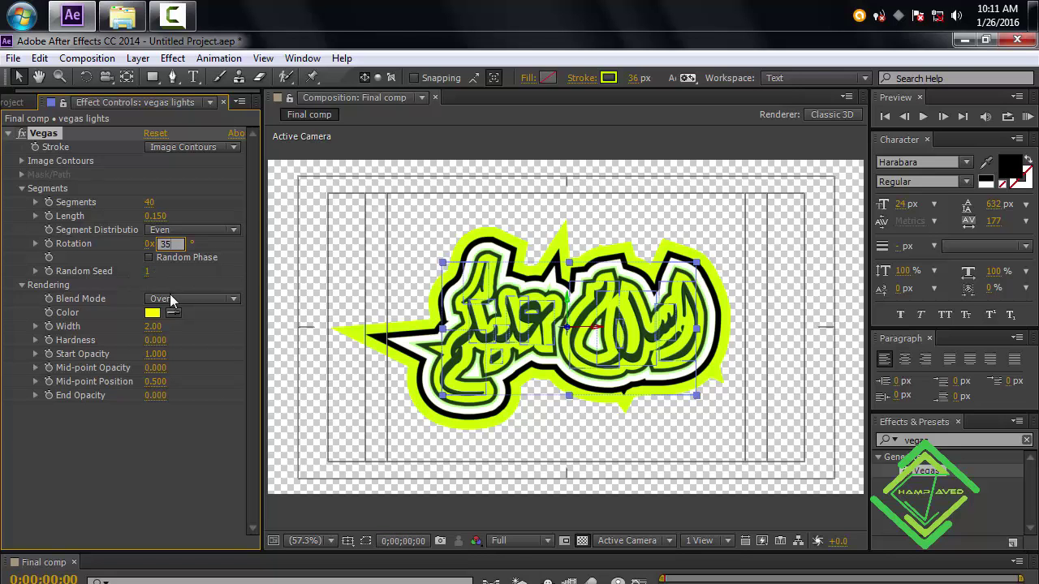
click(192, 299)
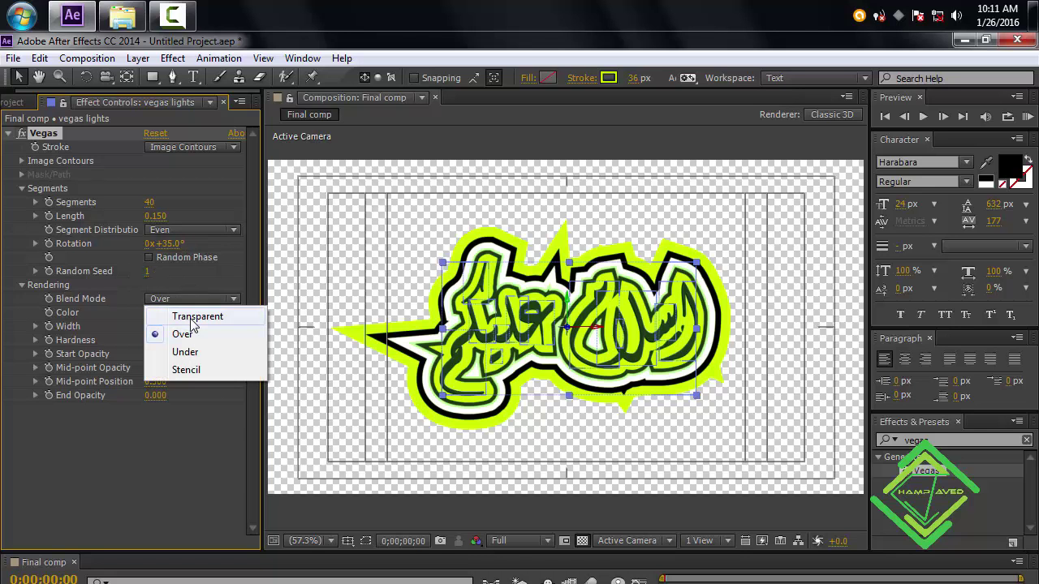
click(193, 318)
Step: Colour the Vegas segments white and switch off the transparency grid
click(155, 314)
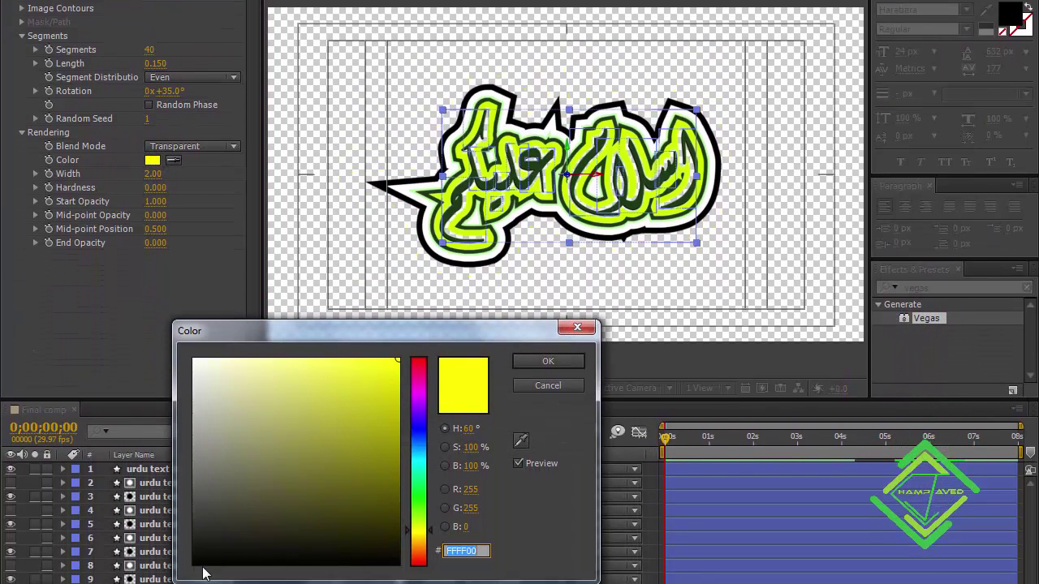
click(193, 557)
drag(193, 557, 173, 571)
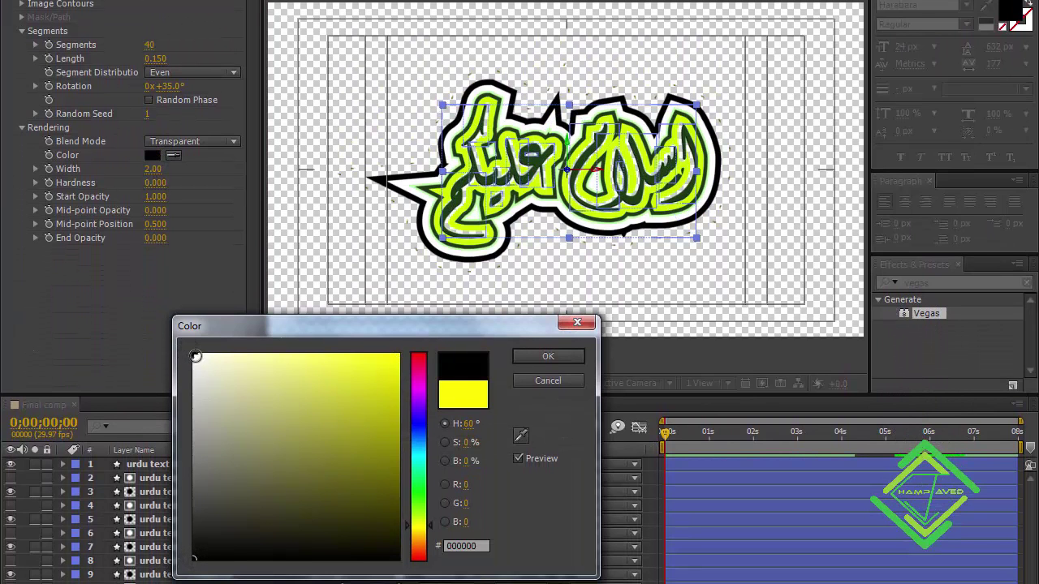
click(190, 354)
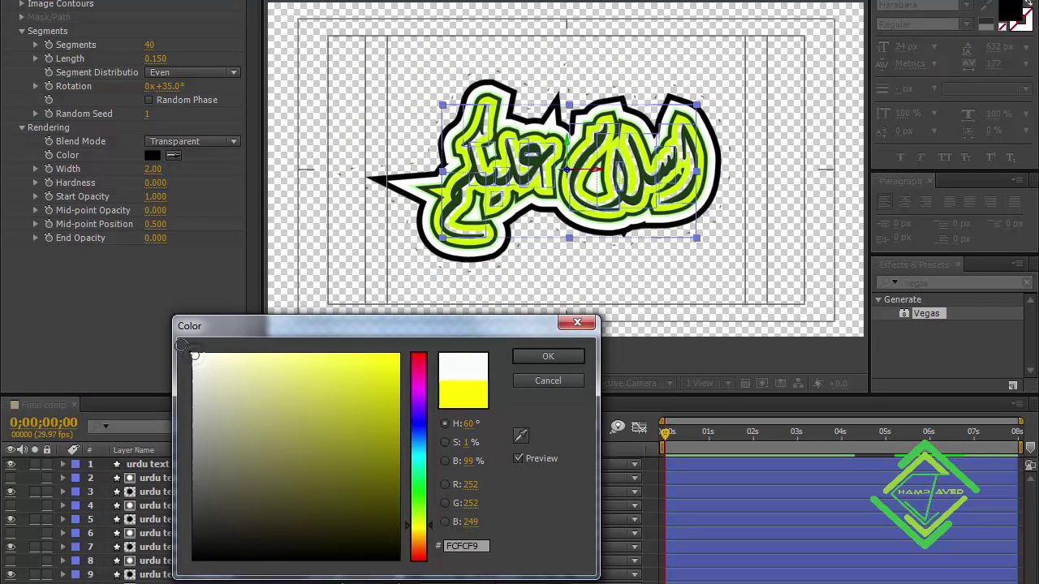
click(532, 361)
click(582, 384)
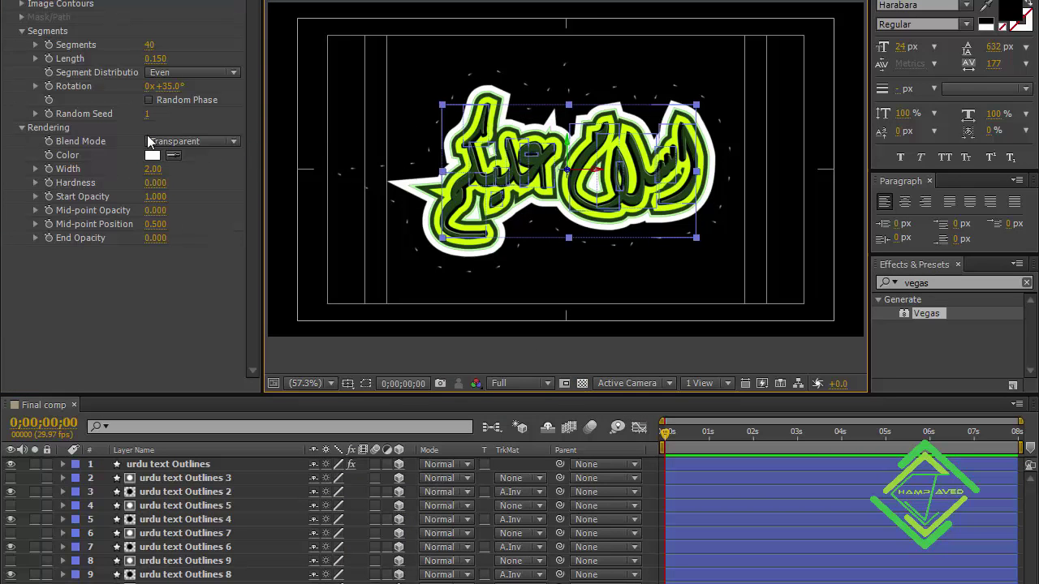
Step: Set the Vegas segment width to 10 and hardness to 1
drag(161, 187, 203, 187)
click(153, 169)
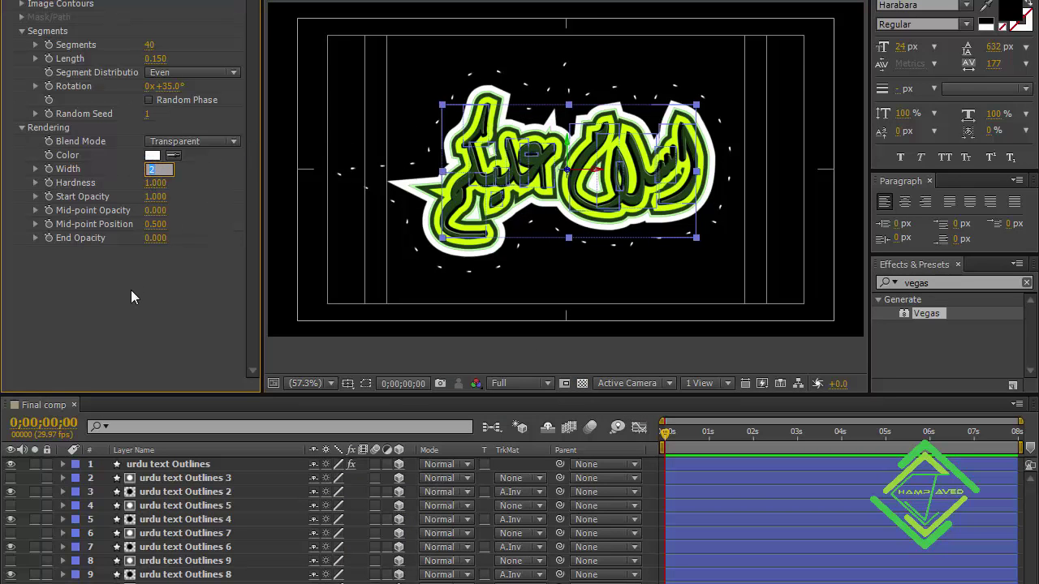
text(10)
key(Tab)
text(8)
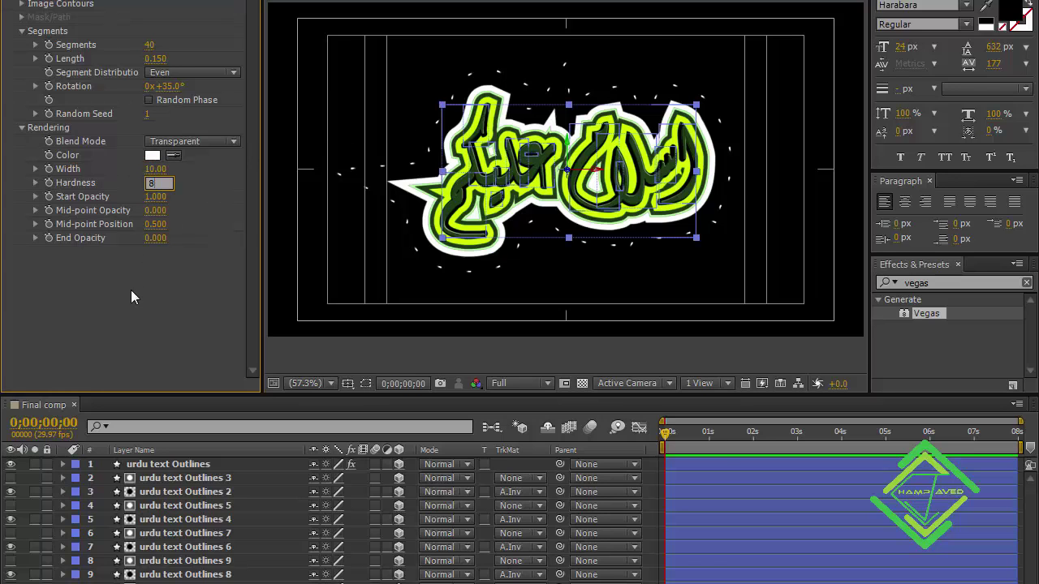
key(Return)
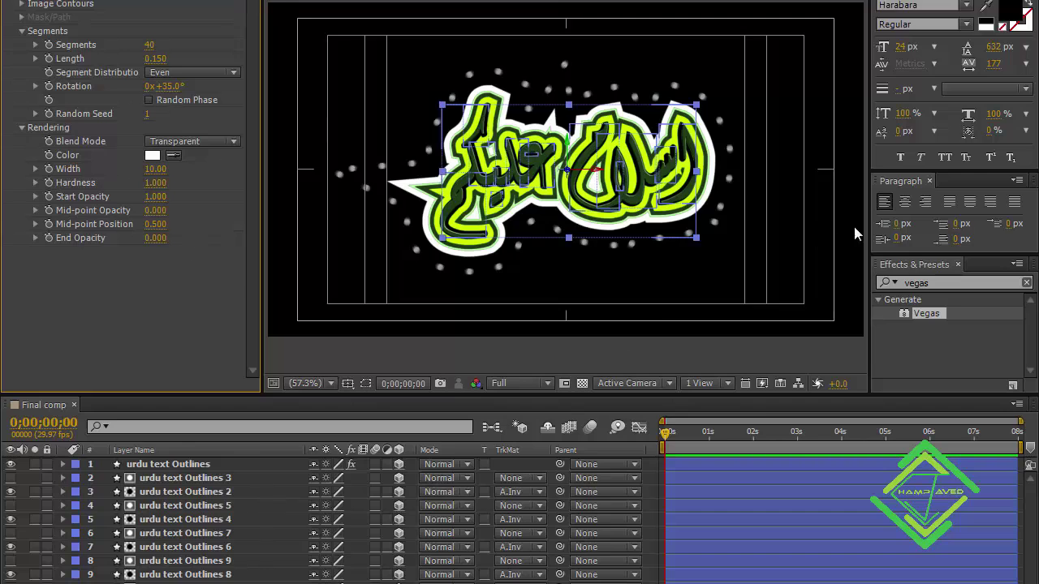
click(940, 283)
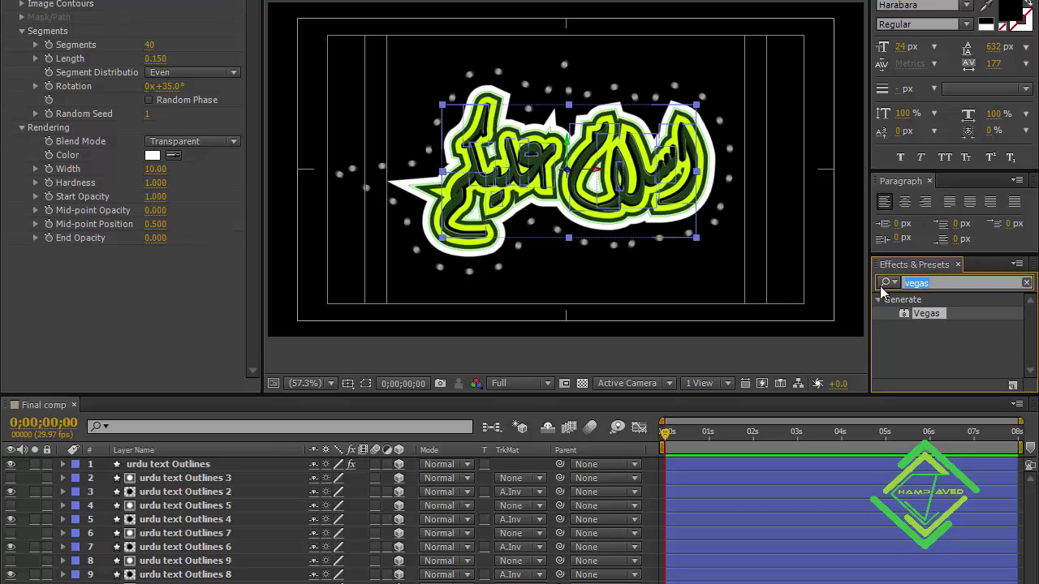
Step: Apply Glow to the vegas lights layer with intensity 2.0
text(gl)
click(882, 286)
text(ow)
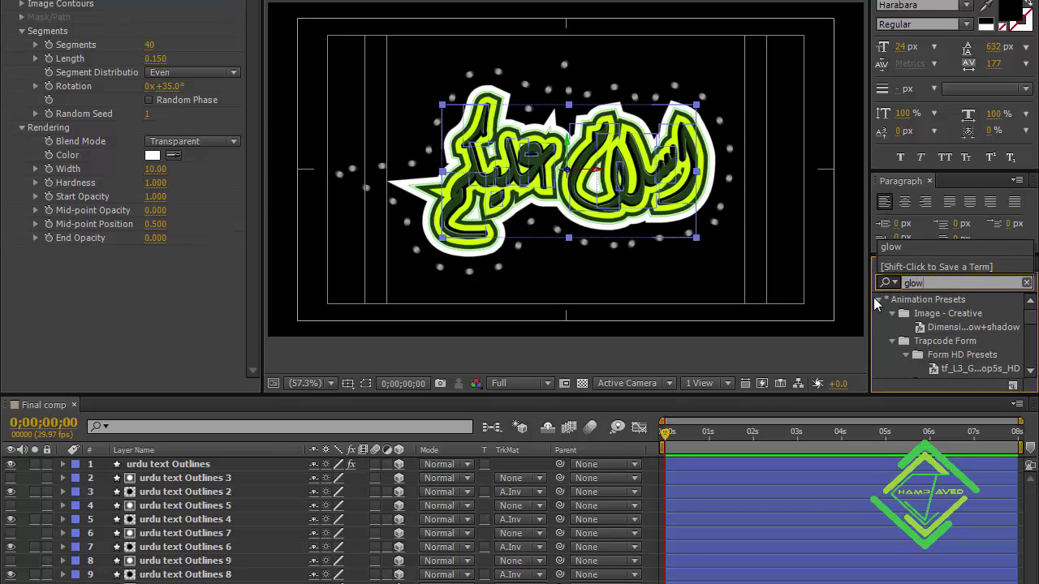
click(880, 301)
double_click(917, 327)
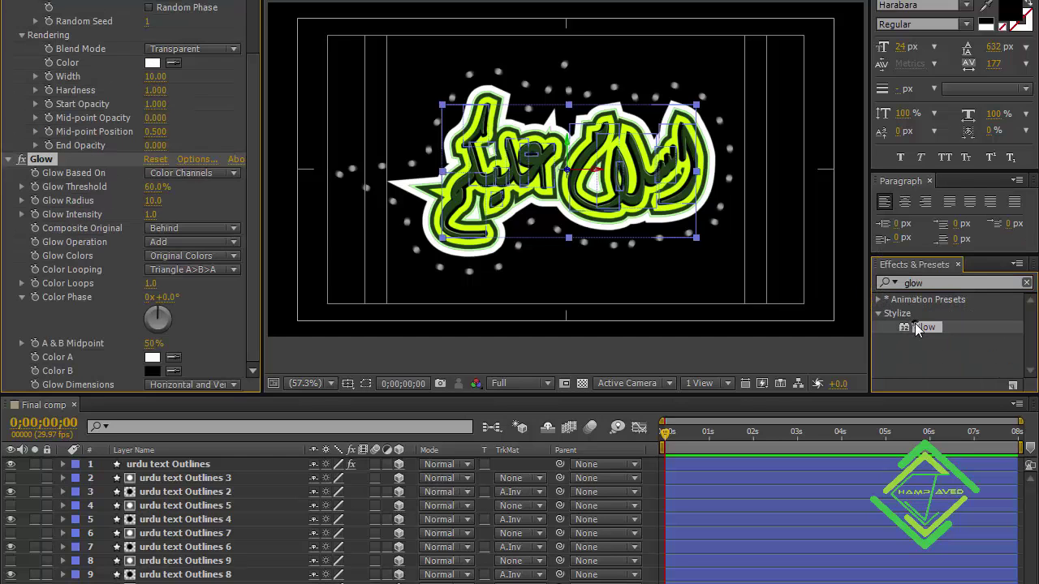
click(151, 214)
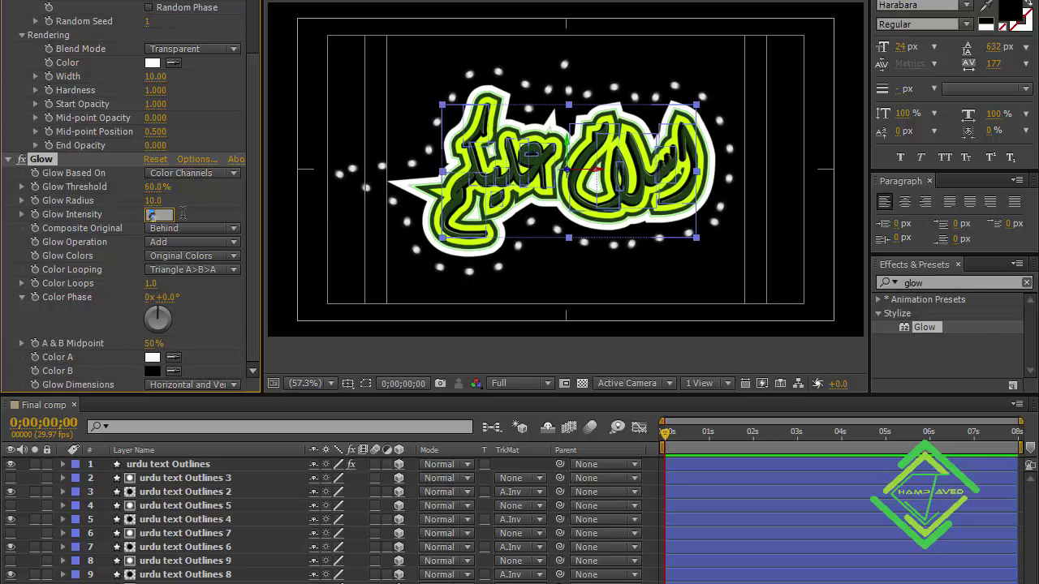
text(2)
Step: Duplicate the Glow and set Glow 2 to radius 15 with A & B Colors
click(42, 160)
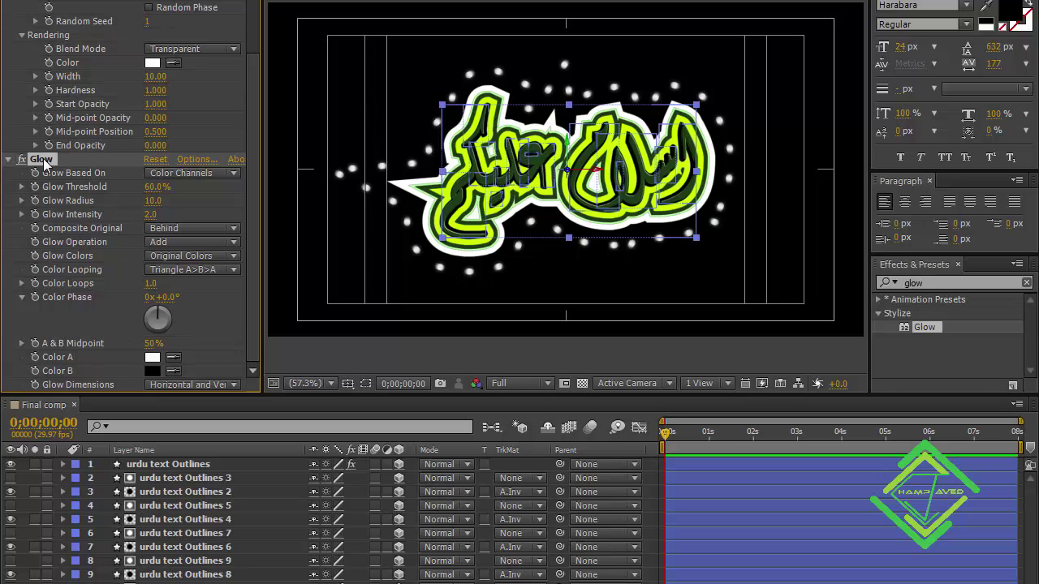
key(ctrl+d)
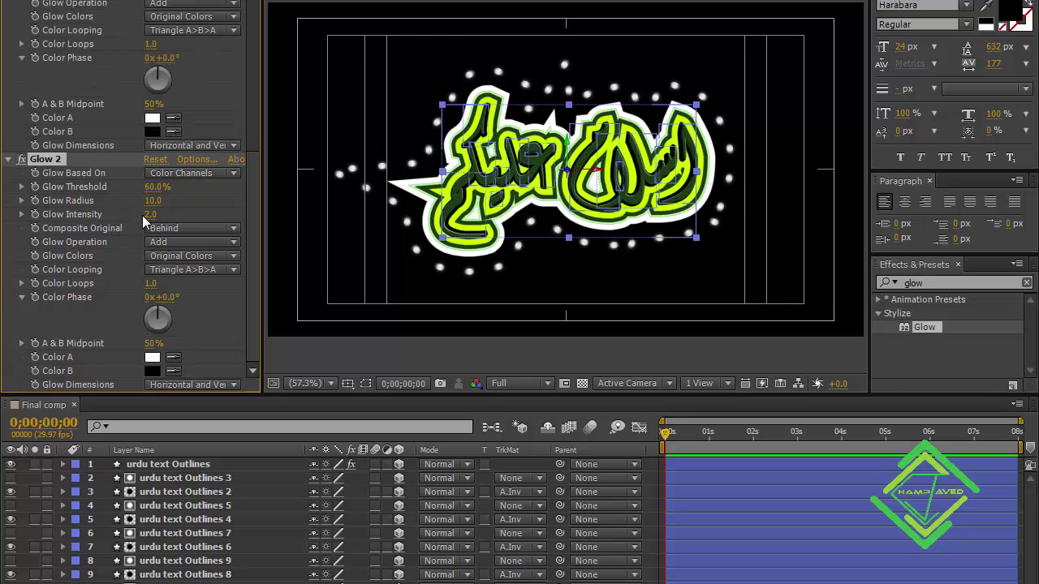
click(154, 203)
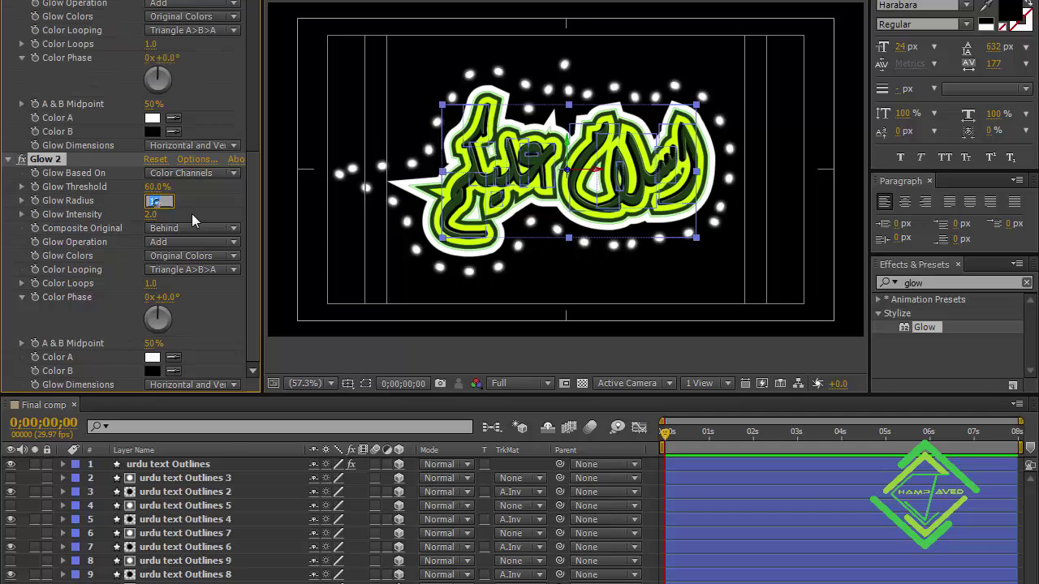
text(15)
key(Return)
click(197, 260)
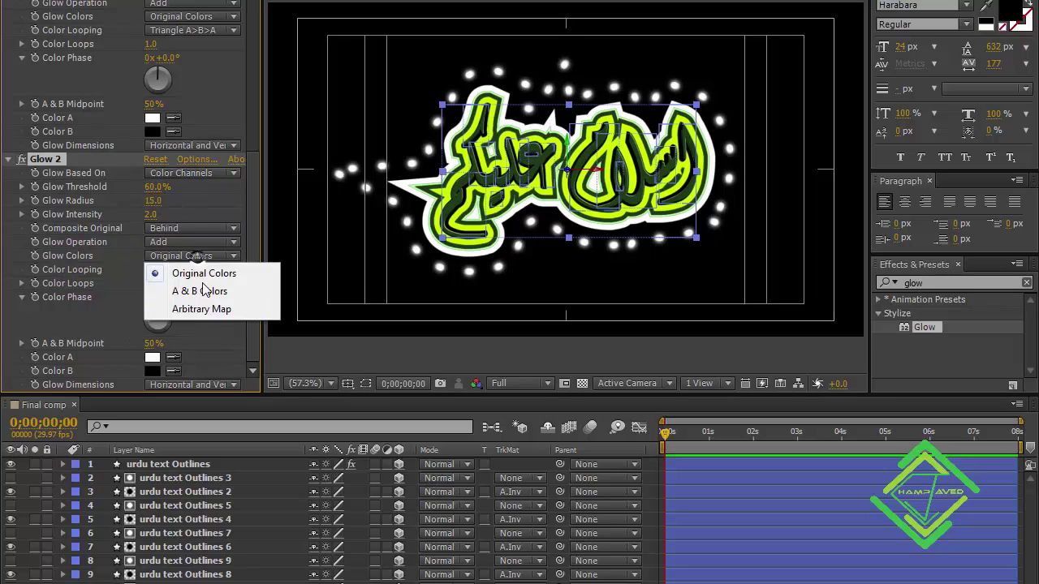
click(208, 289)
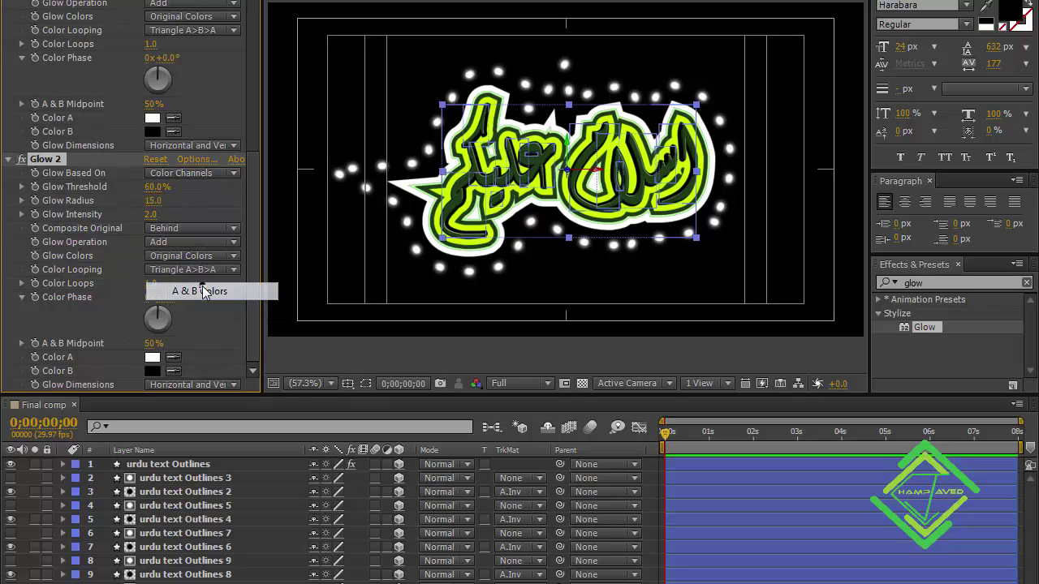
Step: Make both Glow 2 colours light green (#9CFE94)
click(152, 358)
click(418, 492)
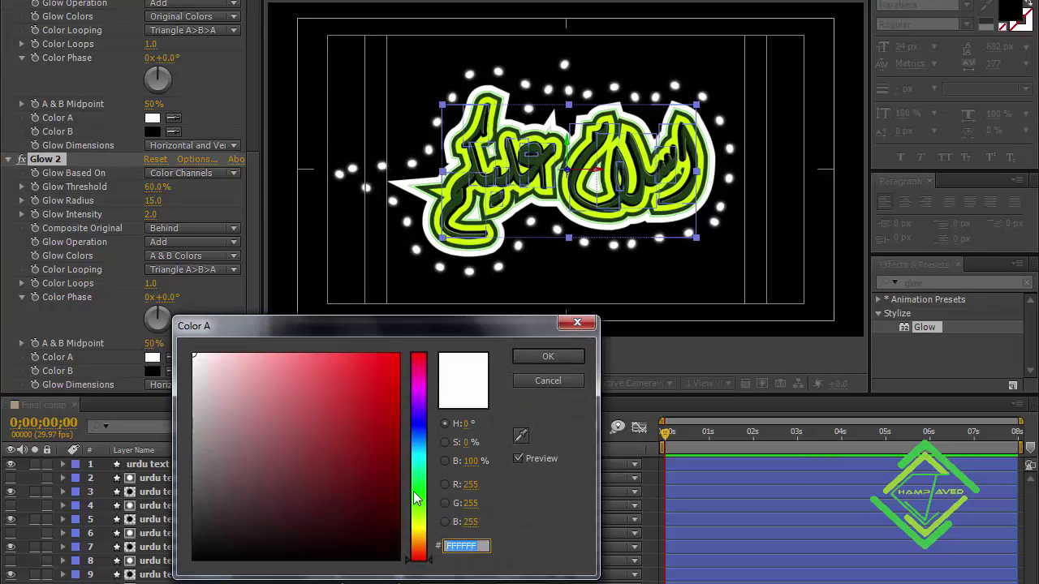
click(279, 355)
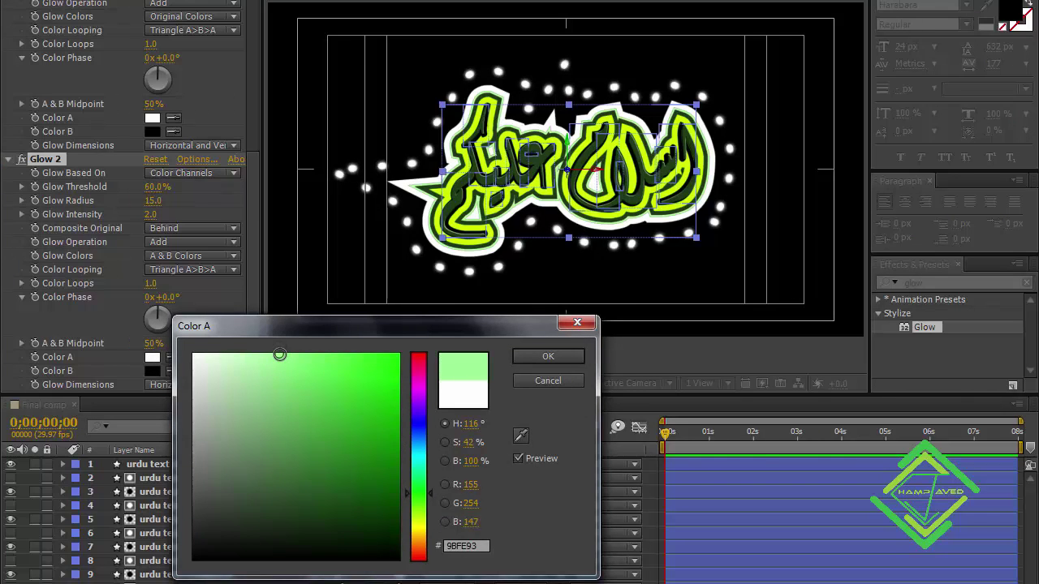
click(278, 354)
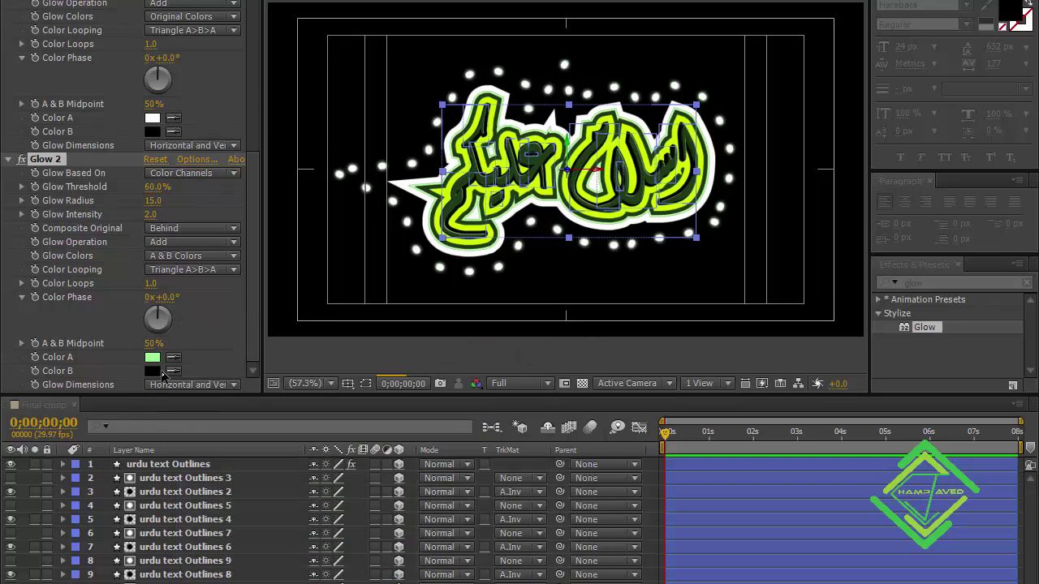
click(173, 371)
click(152, 357)
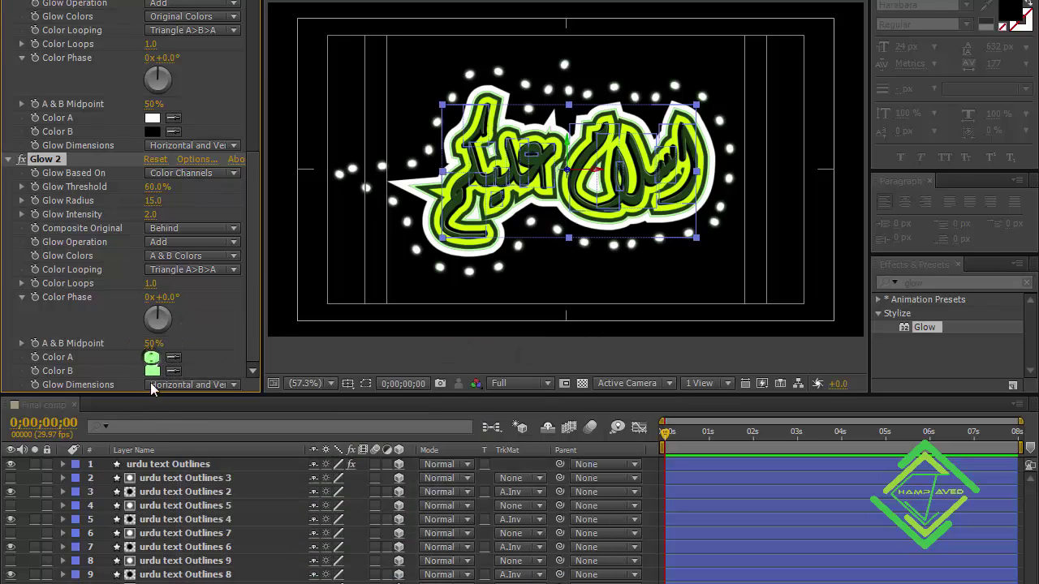
click(152, 371)
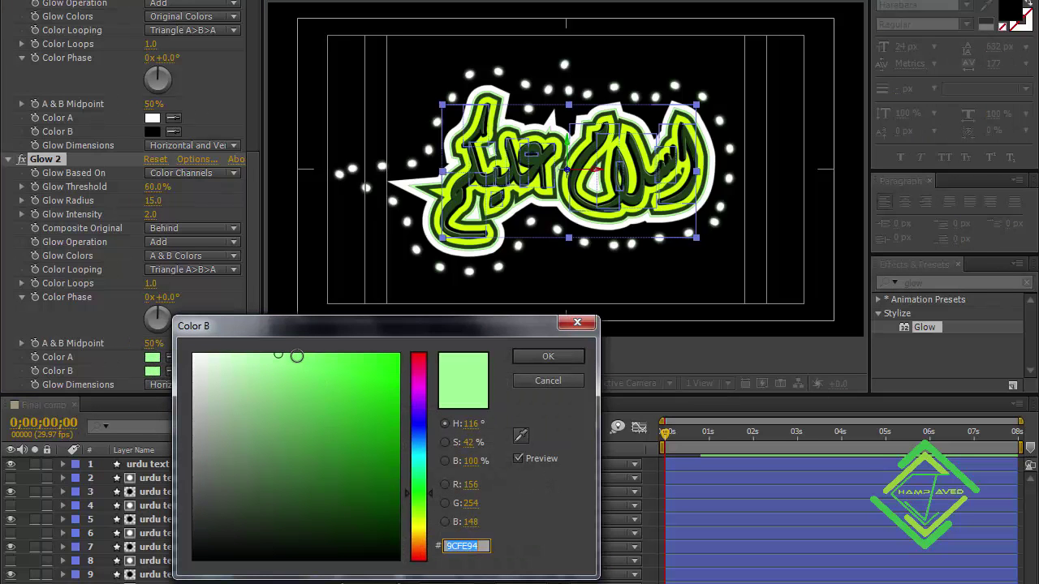
click(548, 356)
text(vegas lights)
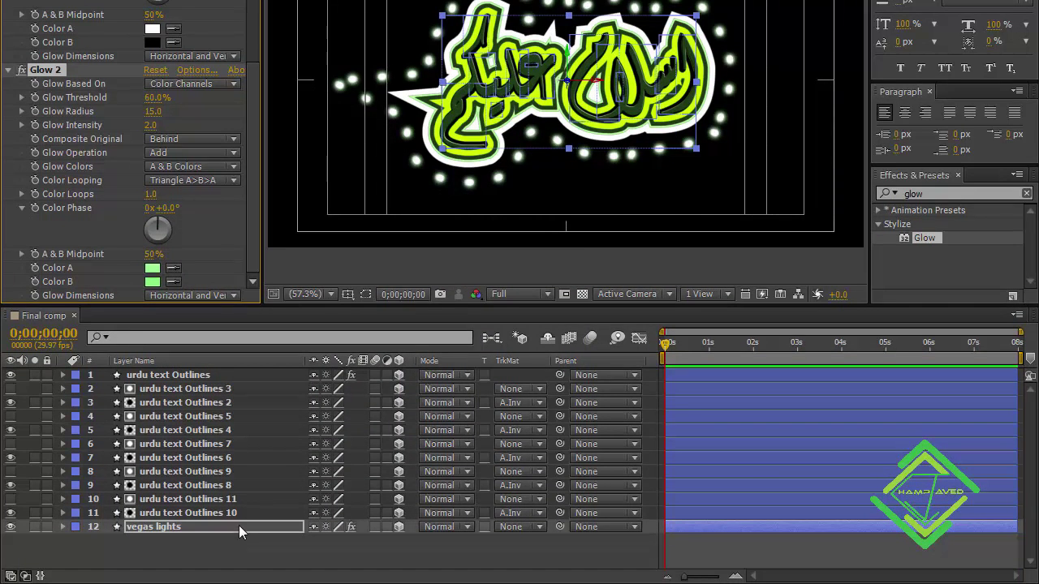
Step: Change the Position Z value of urdu text Outlines 10 and 11 together
click(239, 514)
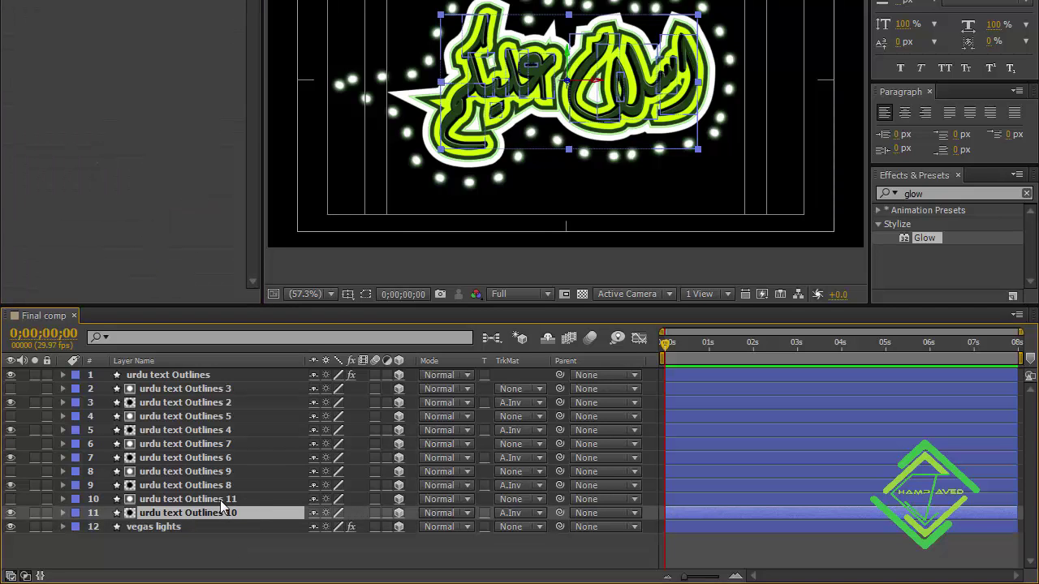
ctrl+click(221, 499)
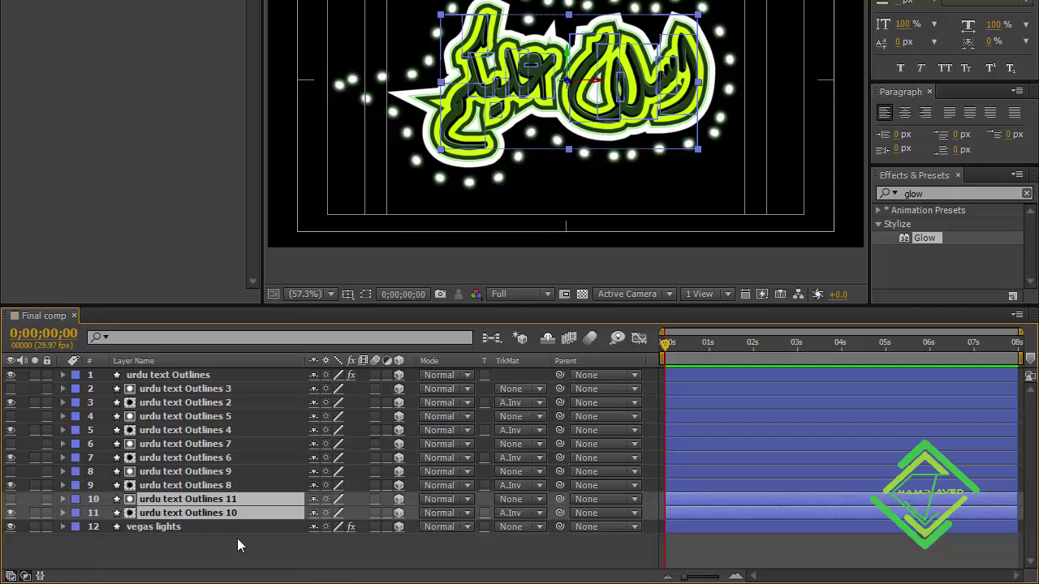
key(p)
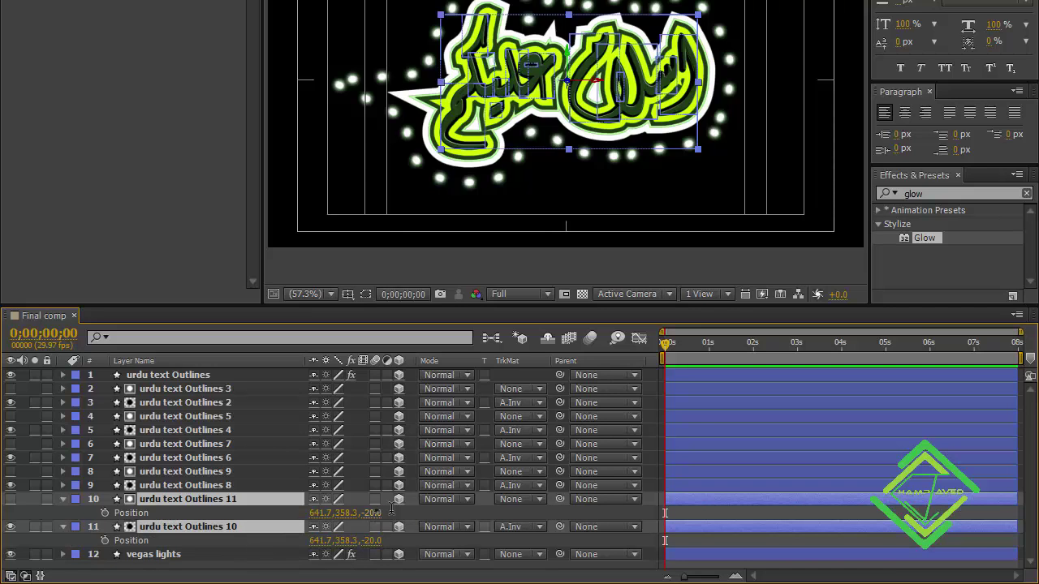
click(375, 513)
key(Return)
key(p)
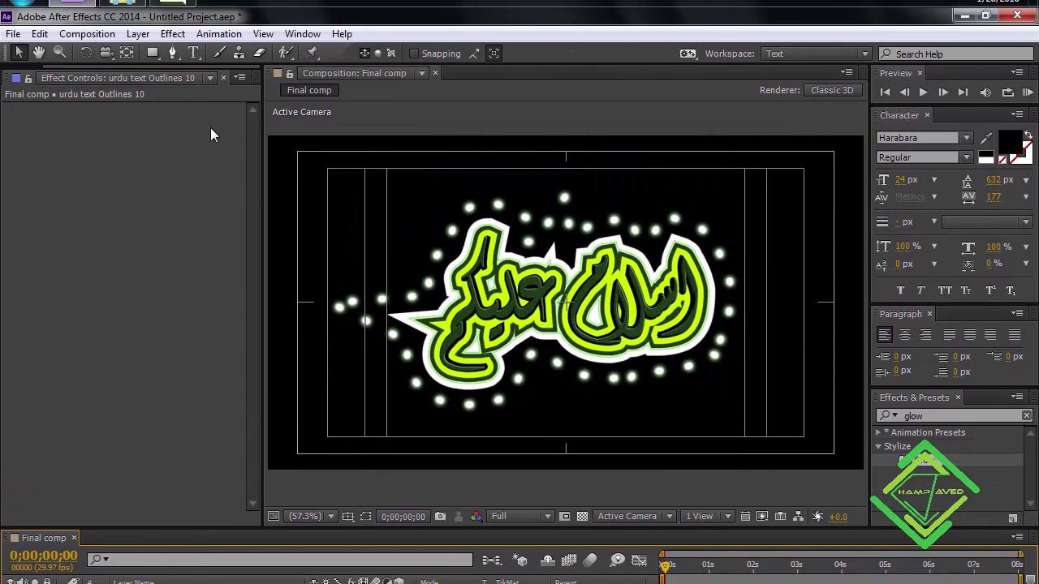
Step: Add a new adjustment layer on top and apply Glow to it
click(136, 34)
mouse_move(162, 52)
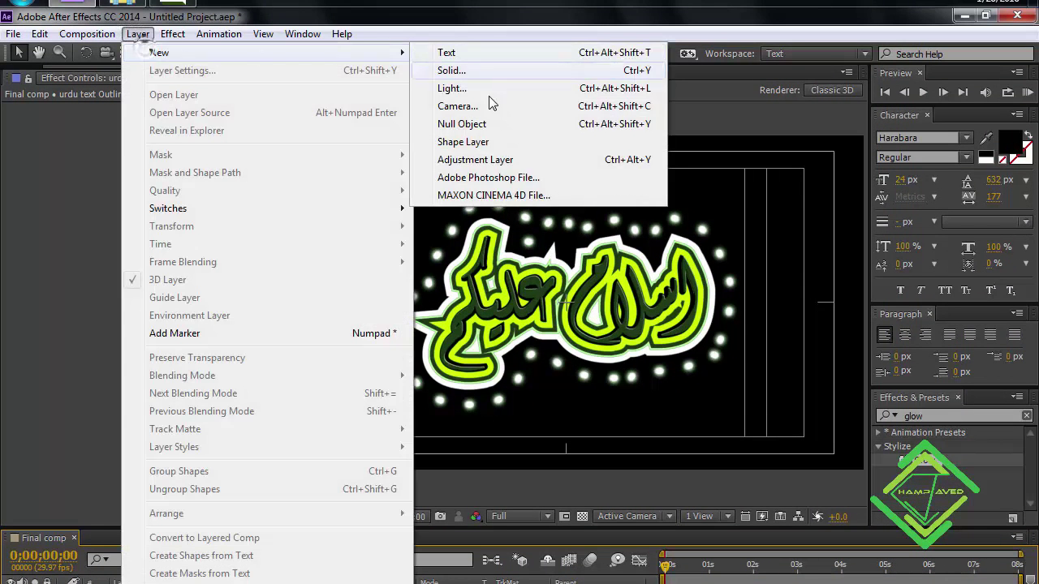
click(496, 161)
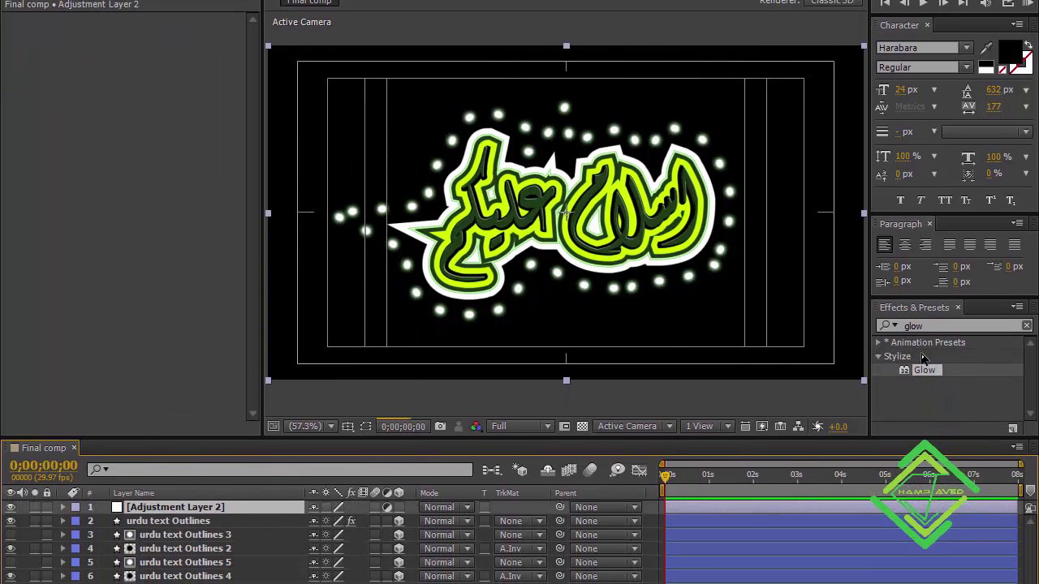
double_click(924, 370)
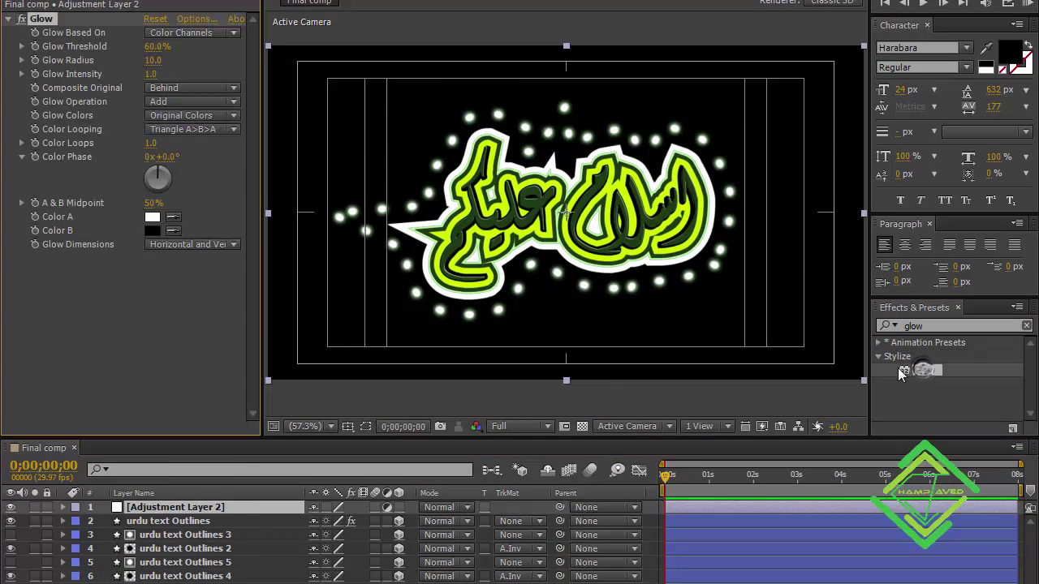
Step: Set the adjustment layer's Glow radius to 60 and intensity to 0.5
drag(151, 73, 156, 70)
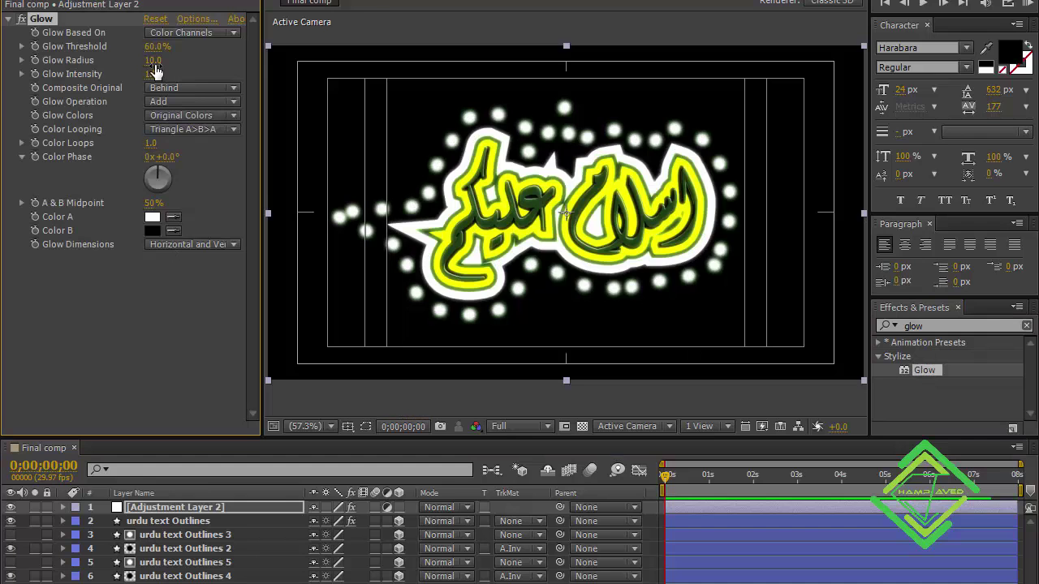
click(152, 60)
text(6)
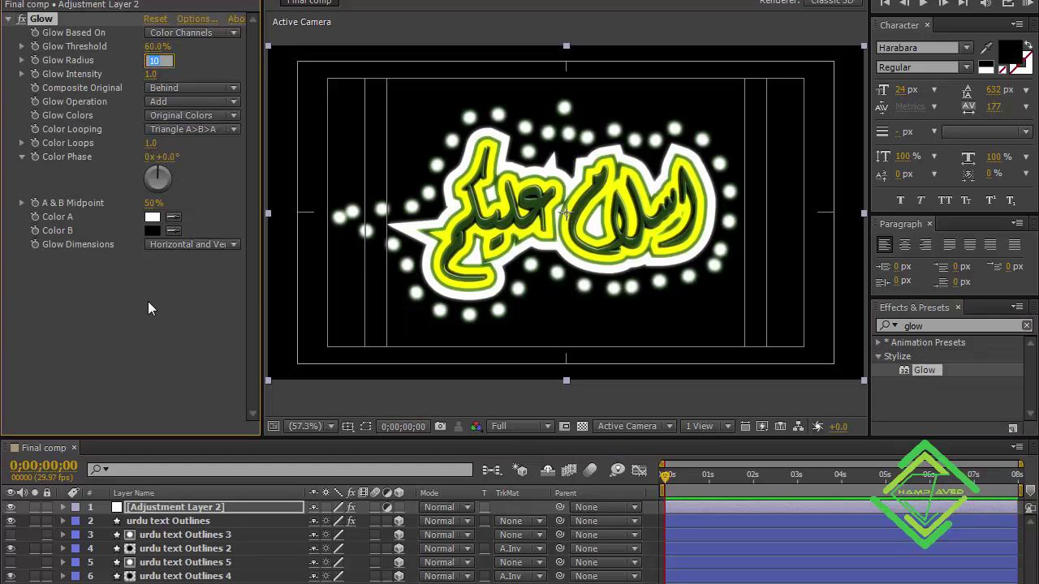
text(0)
key(Tab)
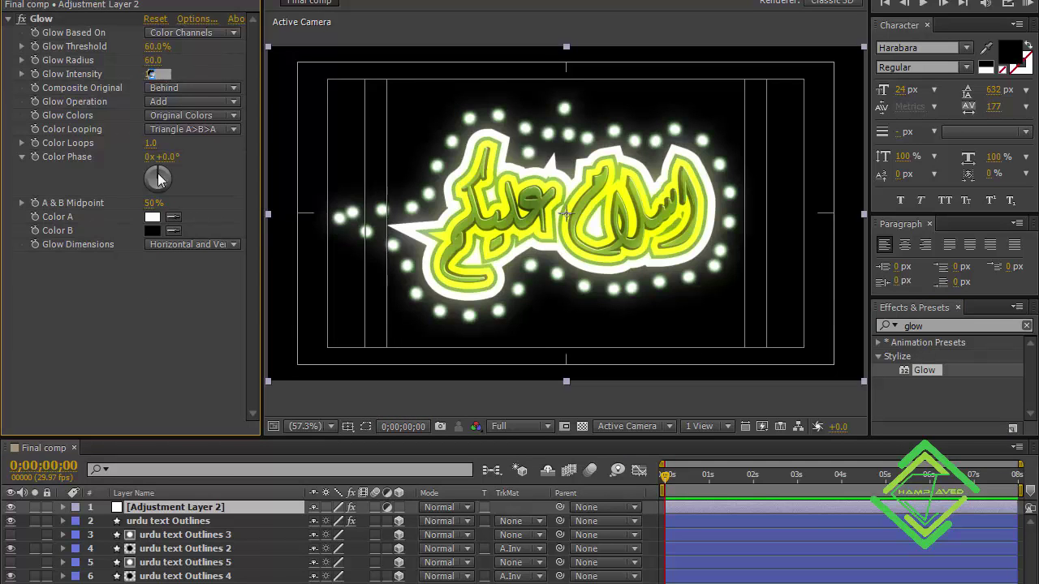
text(.5)
key(Return)
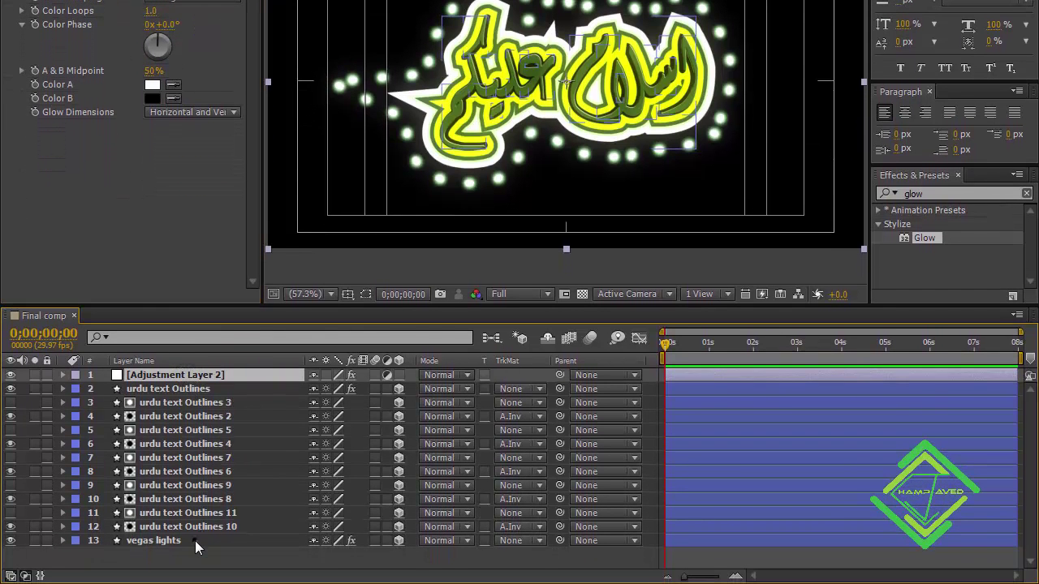
Step: Pre-compose all layers into a 'Vegas lights' precomp and turn on its 3D switch
shift+click(195, 540)
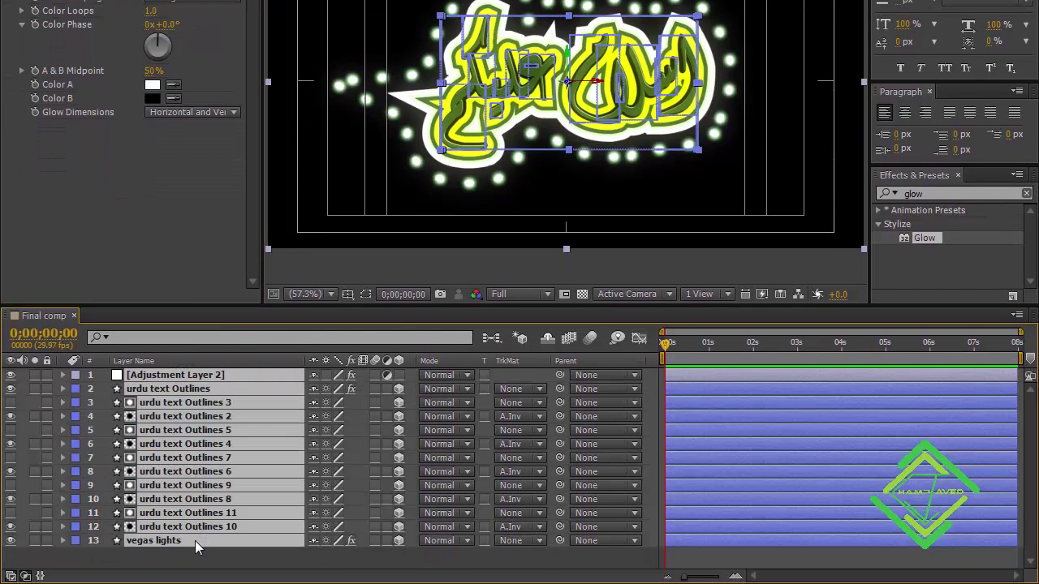
key(ctrl+shift+c)
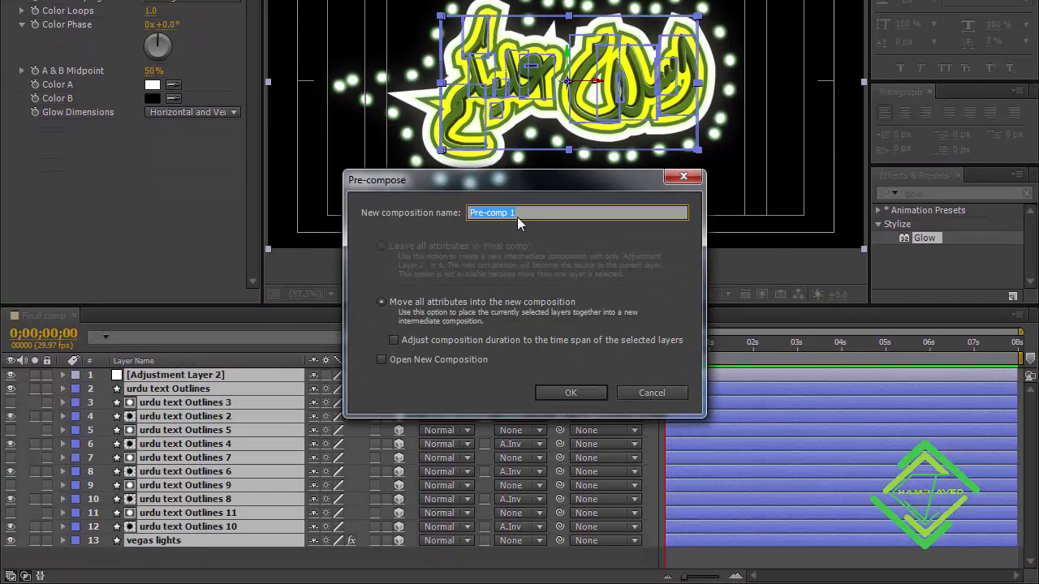
text(Vegas lights)
key(Return)
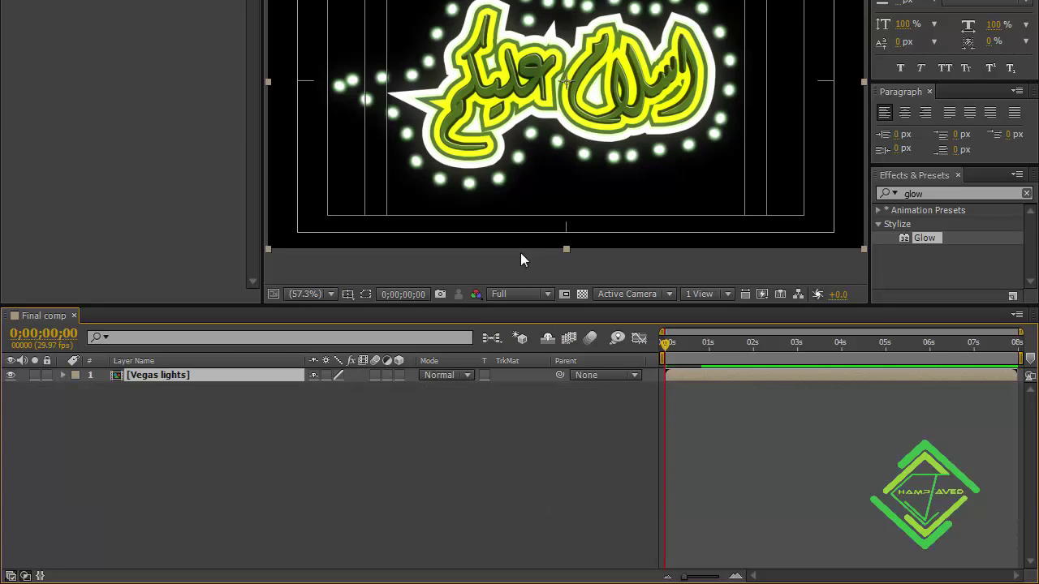
click(397, 375)
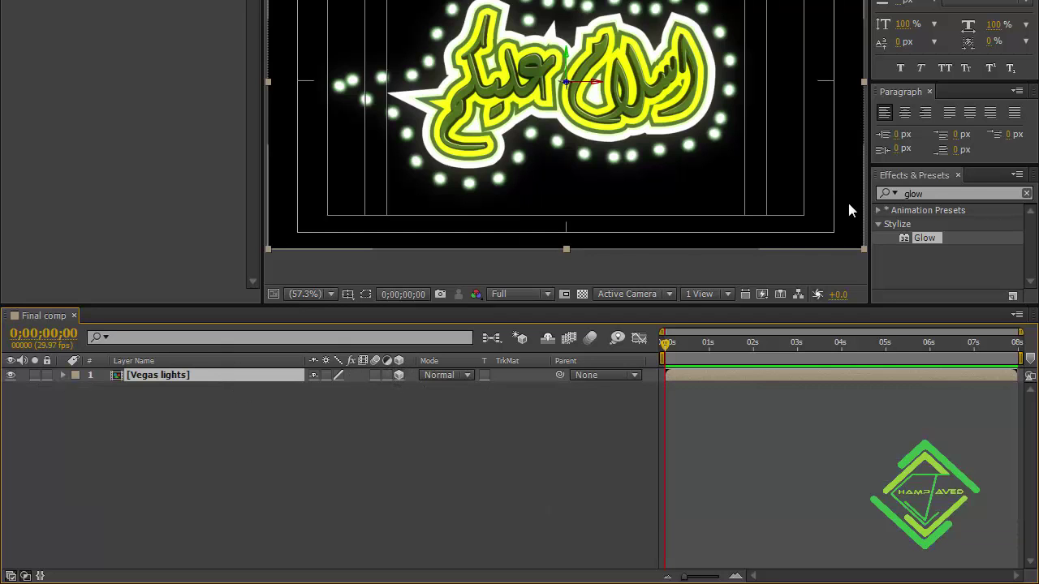
drag(932, 193, 903, 193)
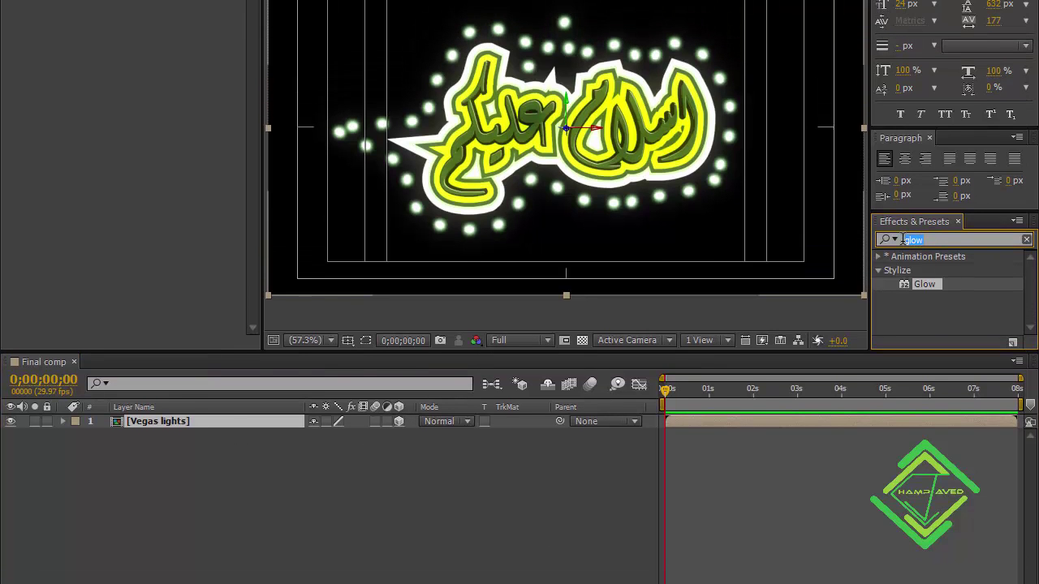
Step: Apply Bevel Alpha (light angle -20°, intensity 1.00) to Vegas lights and duplicate the layer
text(bevel a)
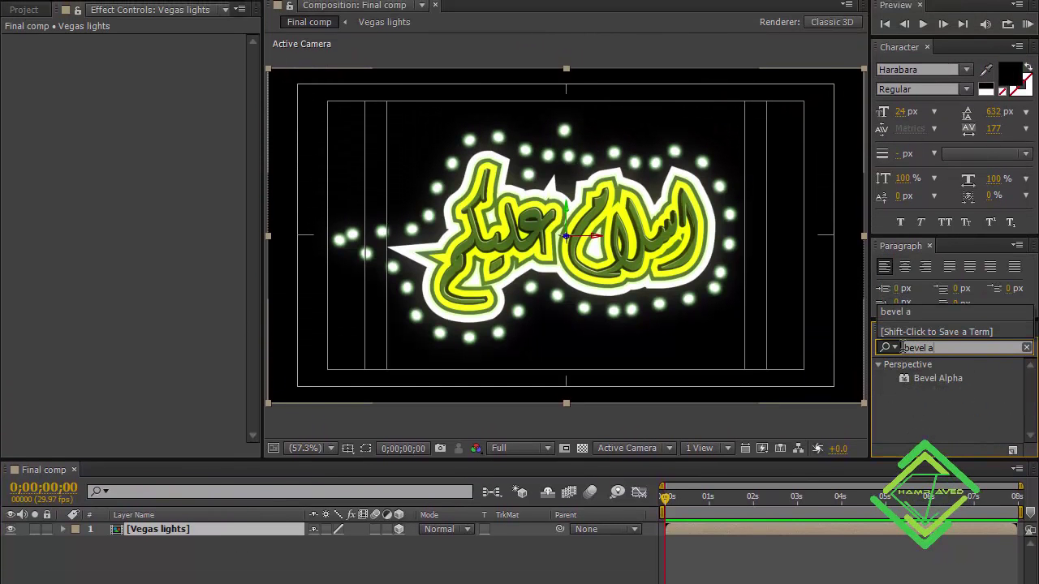
double_click(935, 380)
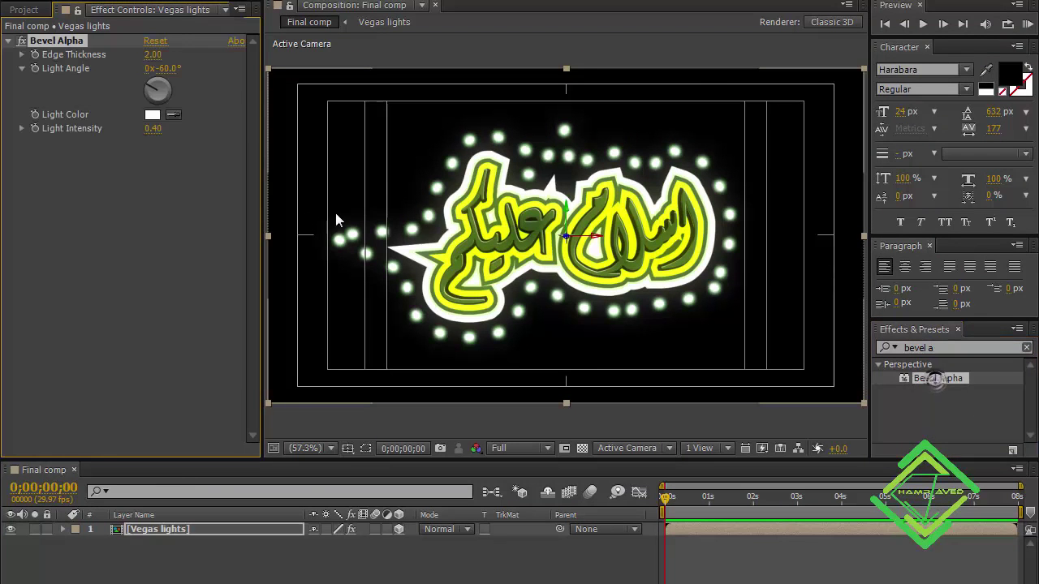
click(166, 68)
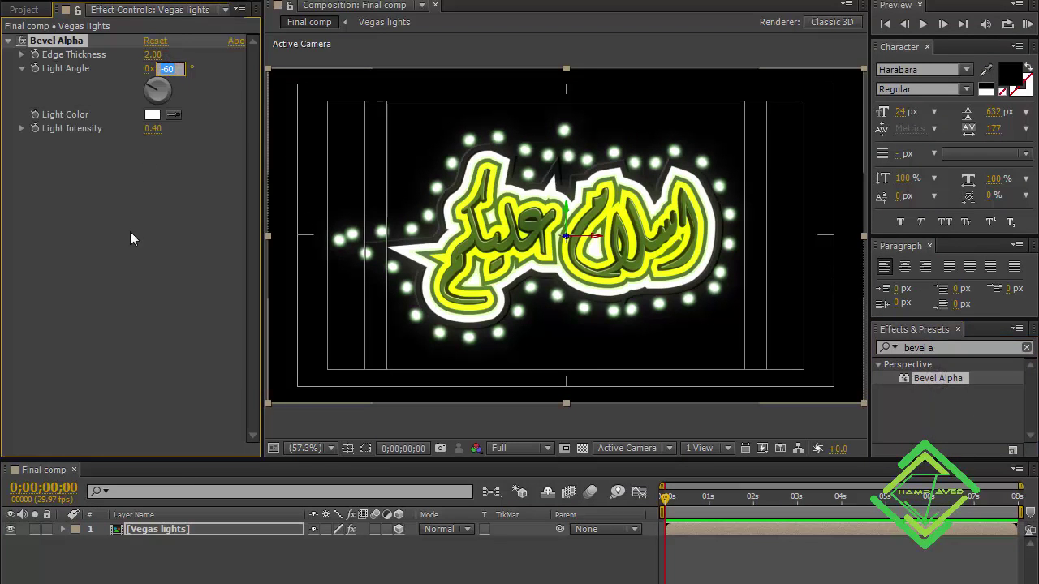
text(-20)
key(Tab)
text(1)
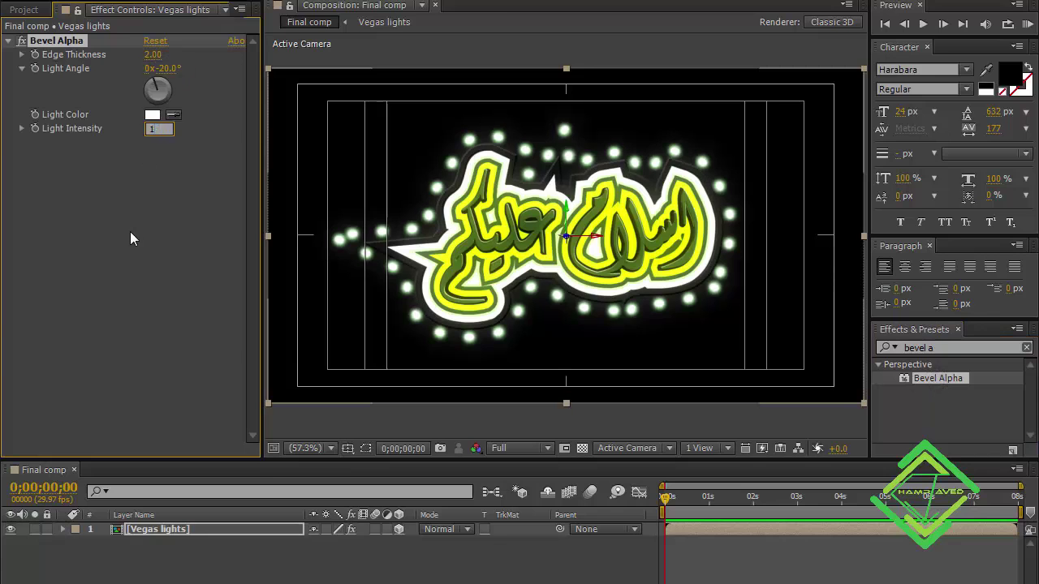
key(Return)
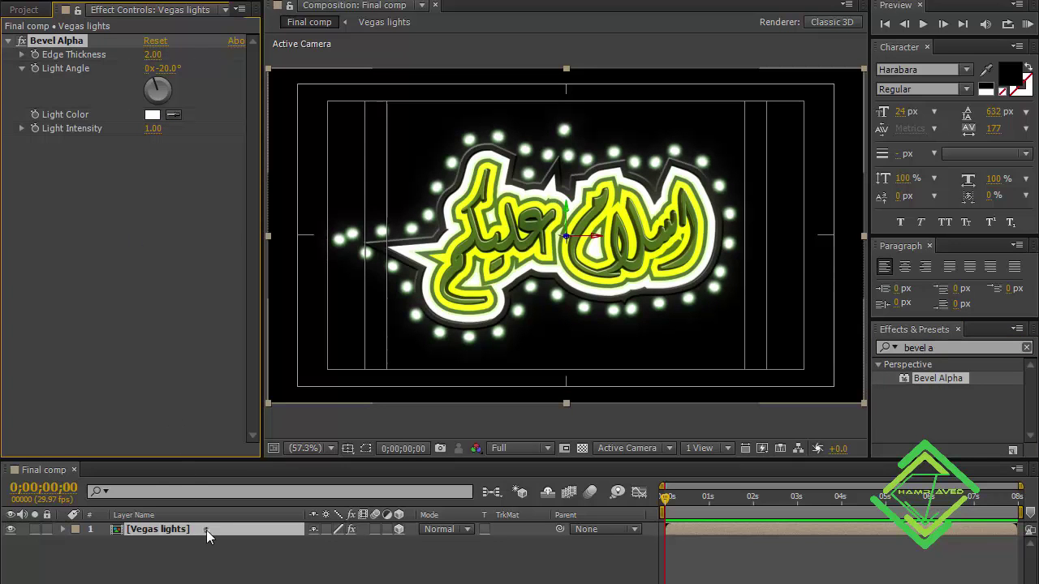
click(206, 529)
key(ctrl+d)
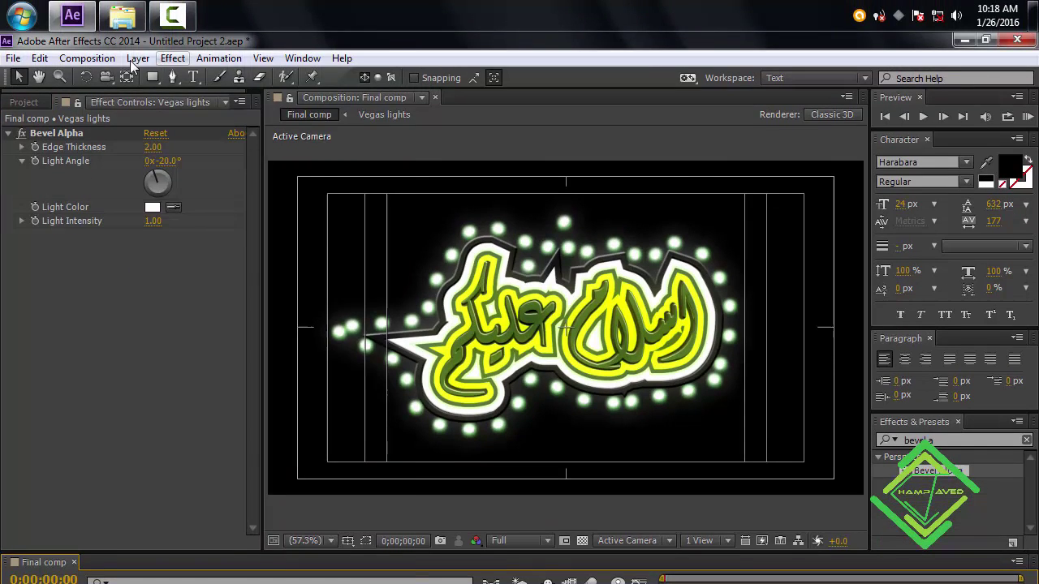
Step: Add a new adjustment layer named 'lights'
click(132, 60)
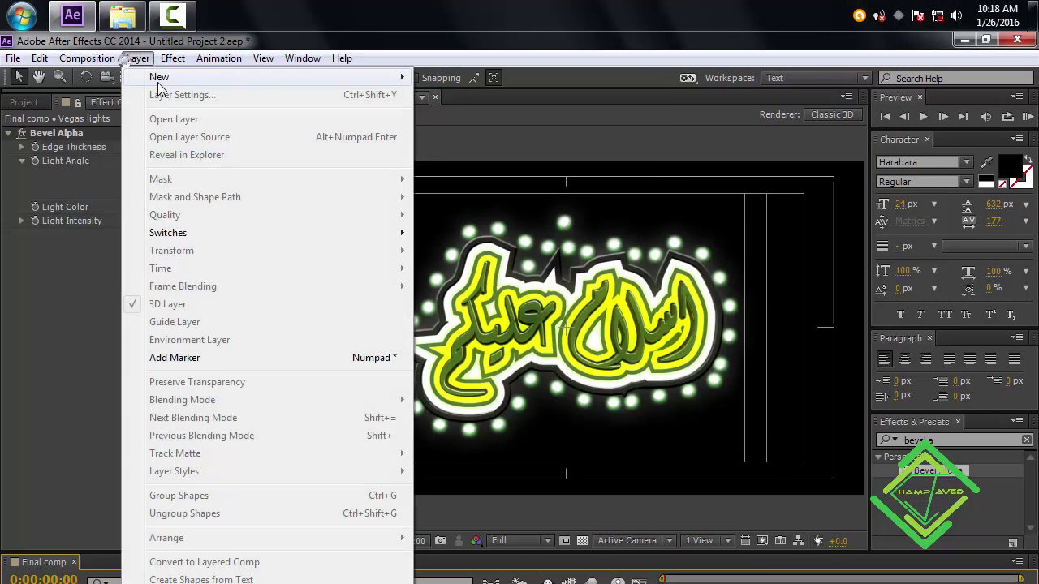
mouse_move(158, 79)
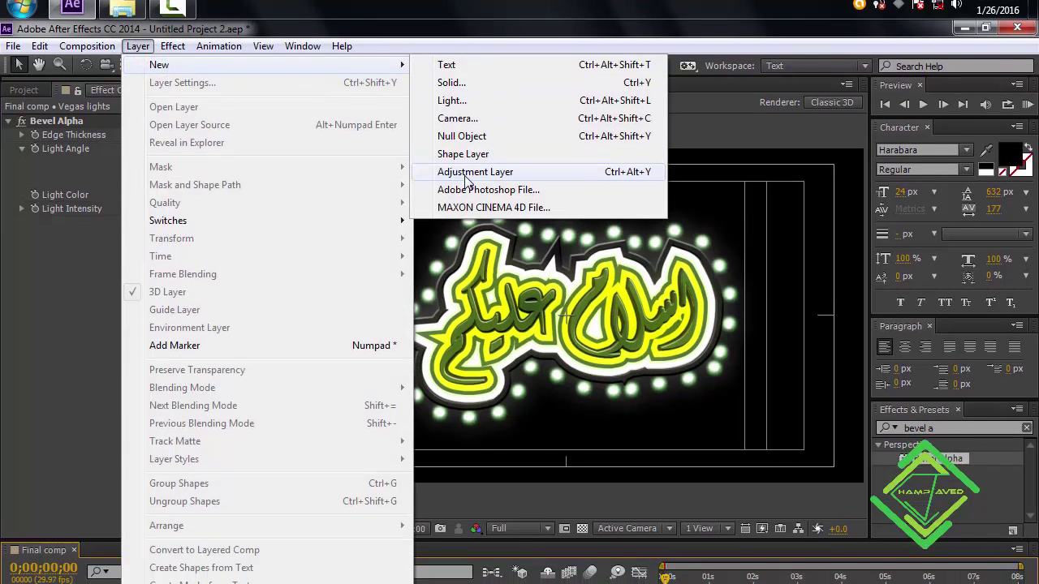
click(466, 172)
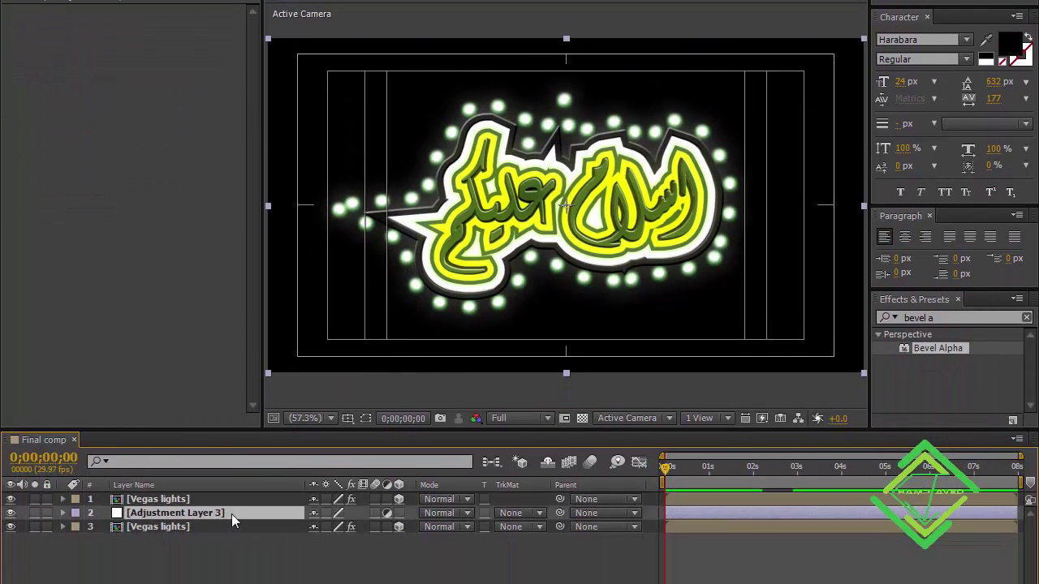
key(Return)
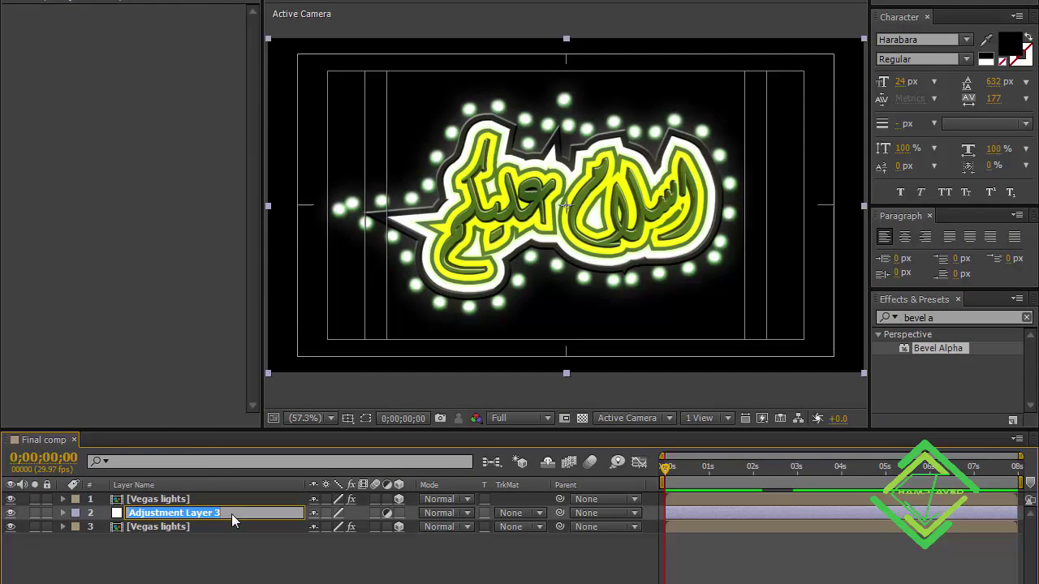
text(li)
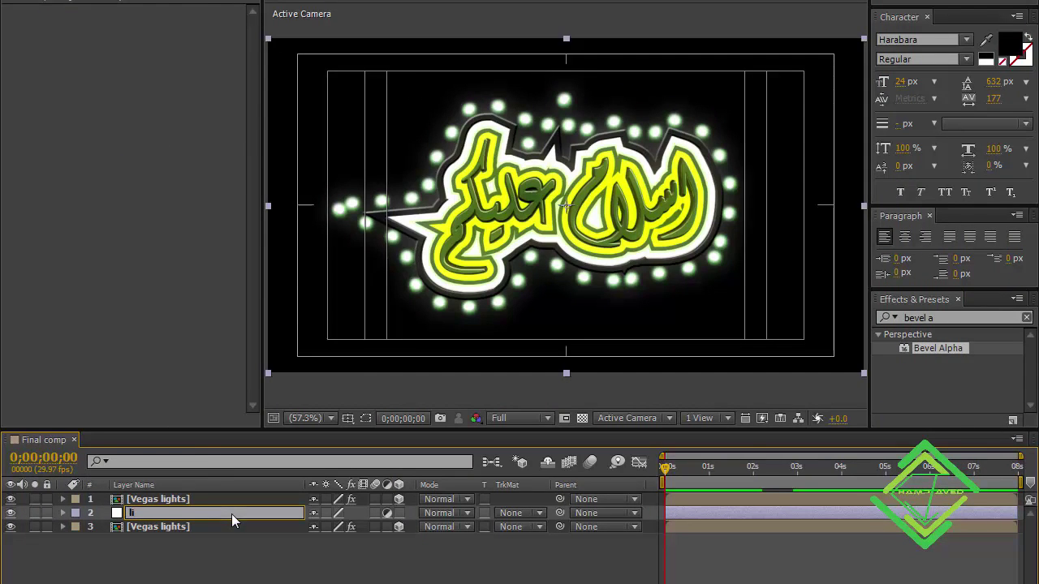
text(ghts)
key(Return)
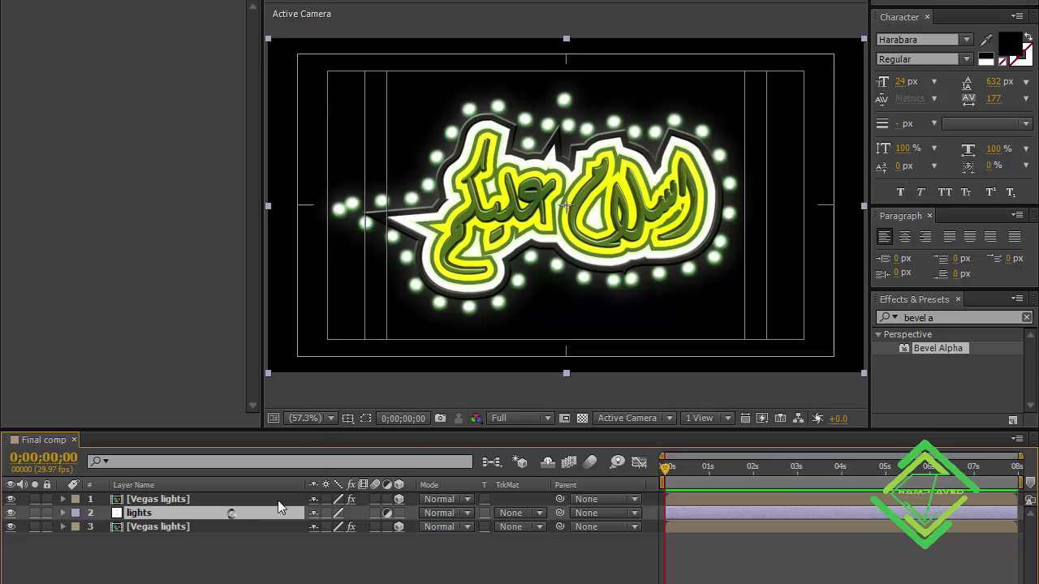
Step: Apply CC Radial Fast Blur to lights with Amount 90 and Zoom set to Brightest
click(950, 316)
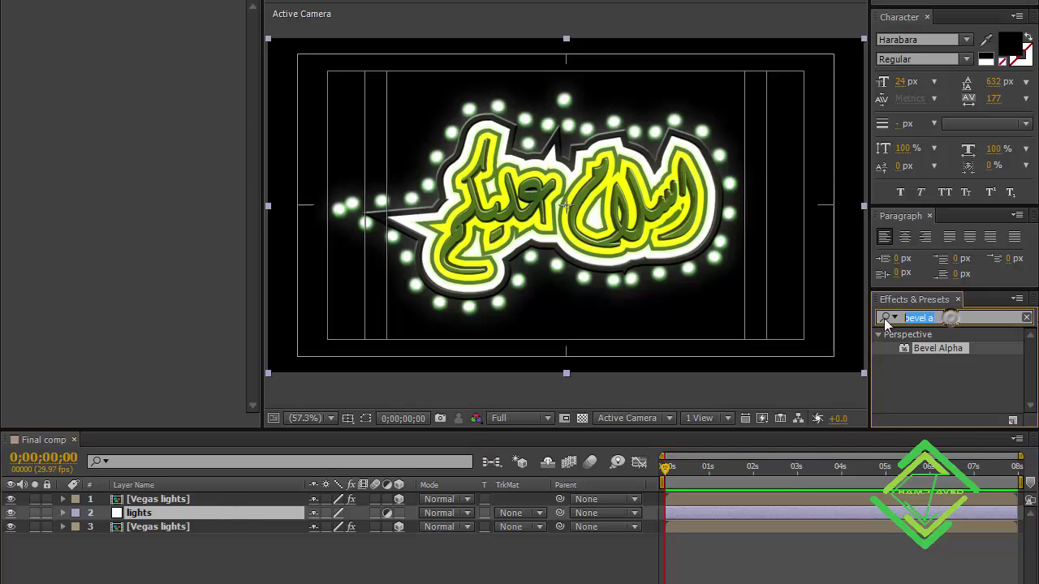
text(cc radi)
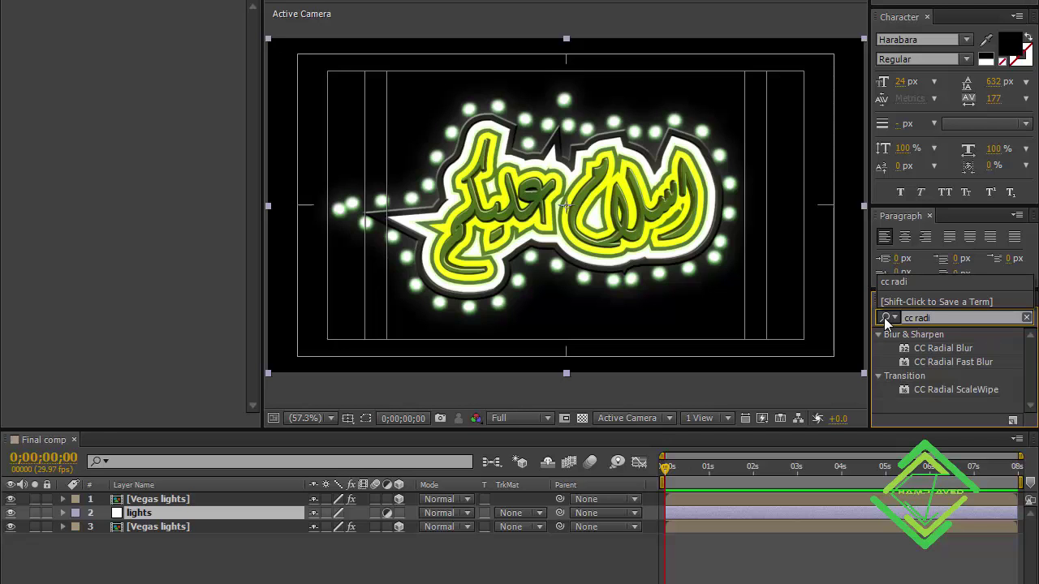
double_click(941, 358)
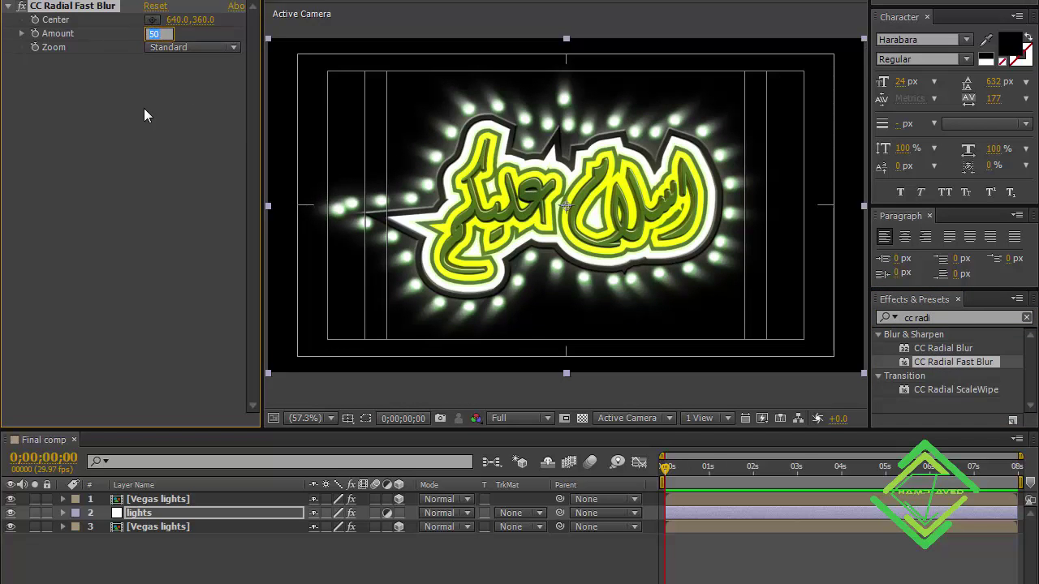
text(90)
key(Return)
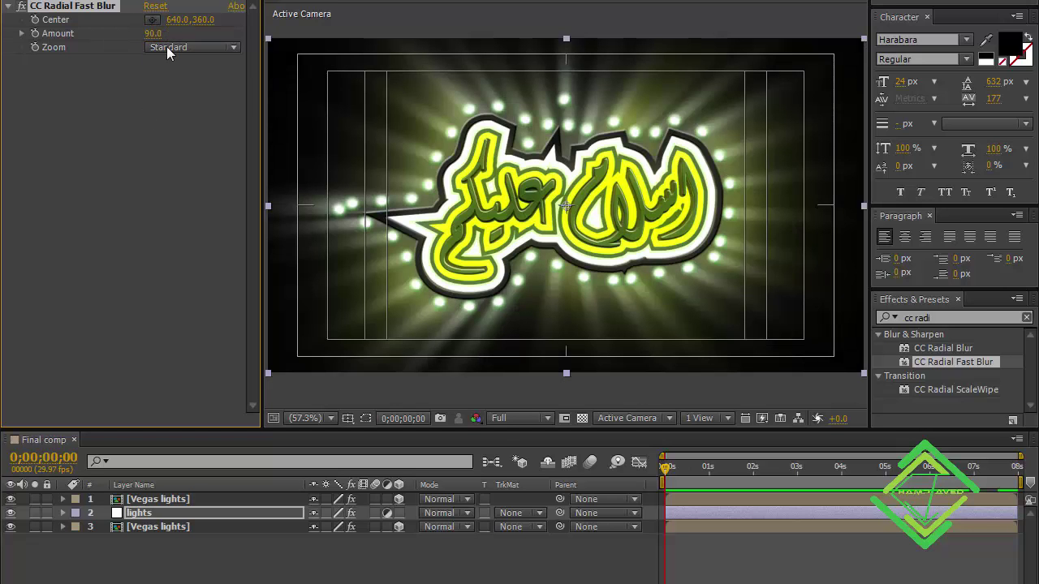
click(168, 49)
click(180, 83)
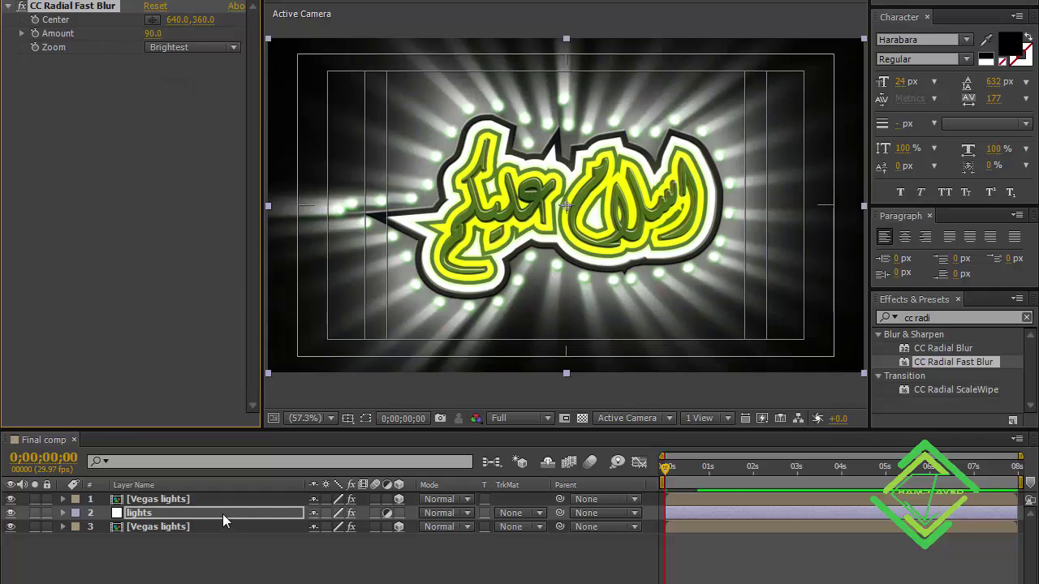
click(223, 513)
click(943, 320)
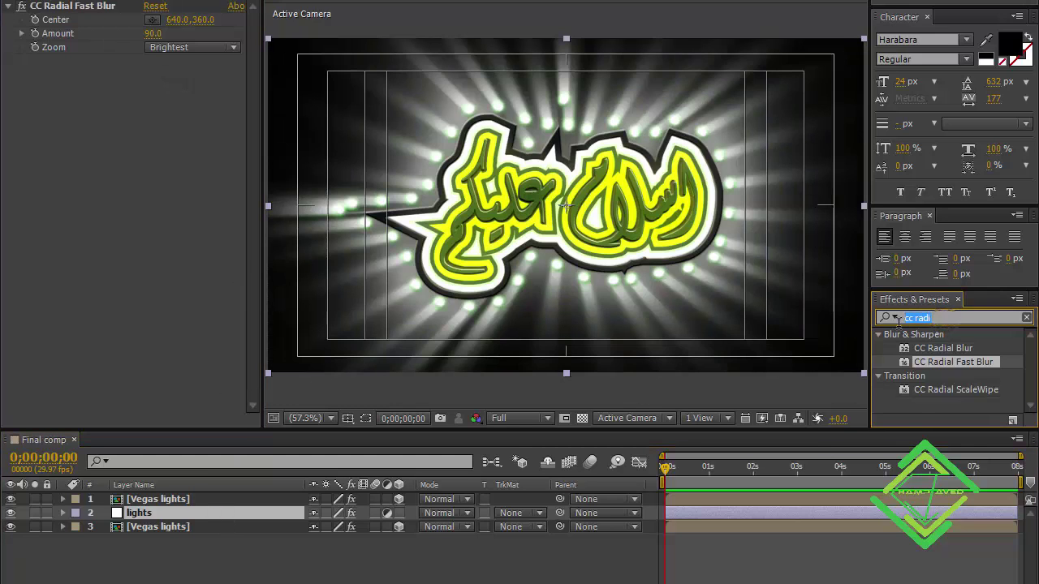
Step: Apply Curves to lights, duplicate it, move it above CC Radial Fast Blur, and darken the shadows
text(curv)
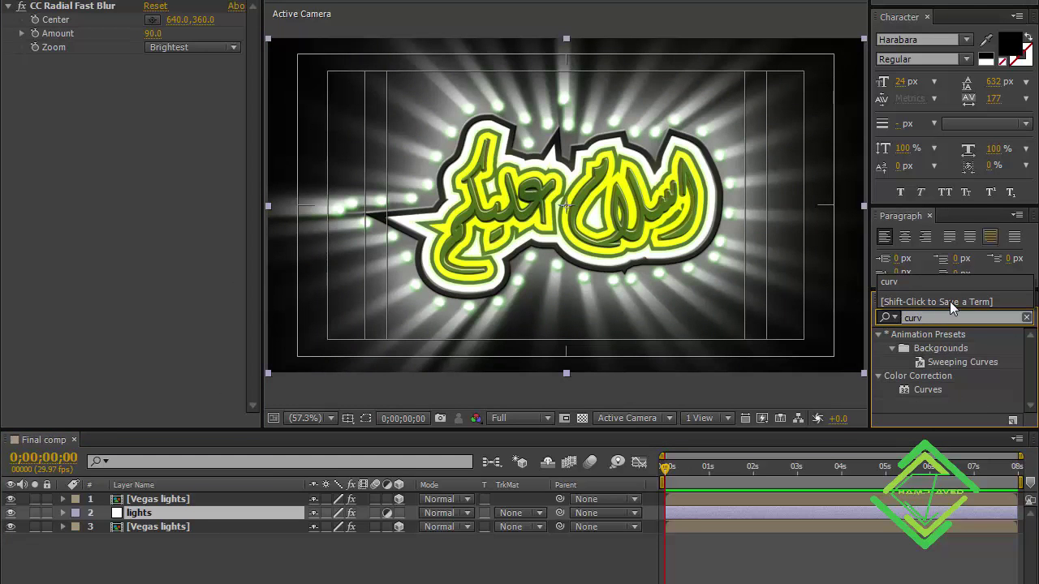
double_click(925, 388)
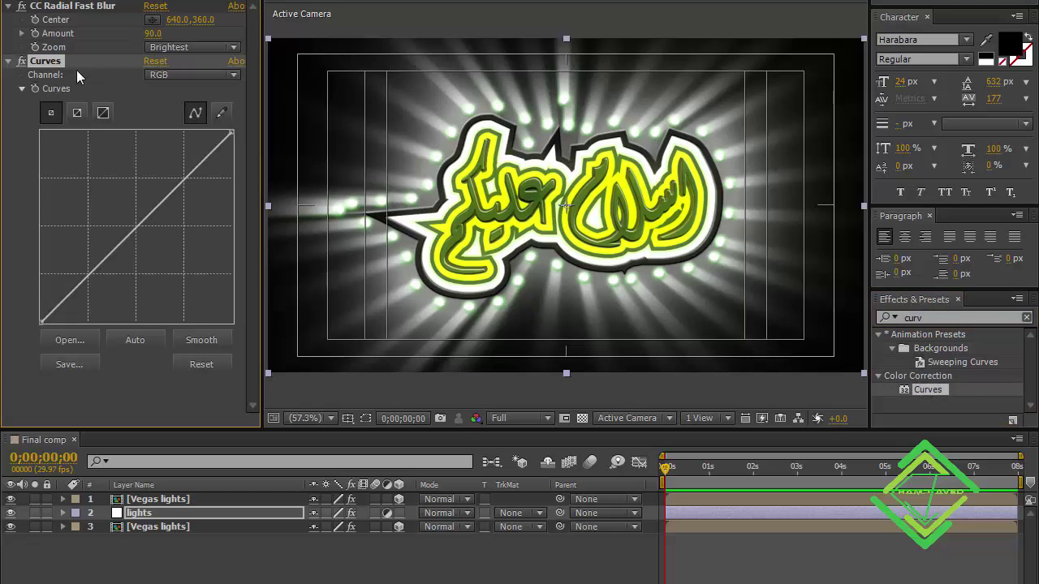
key(ctrl+d)
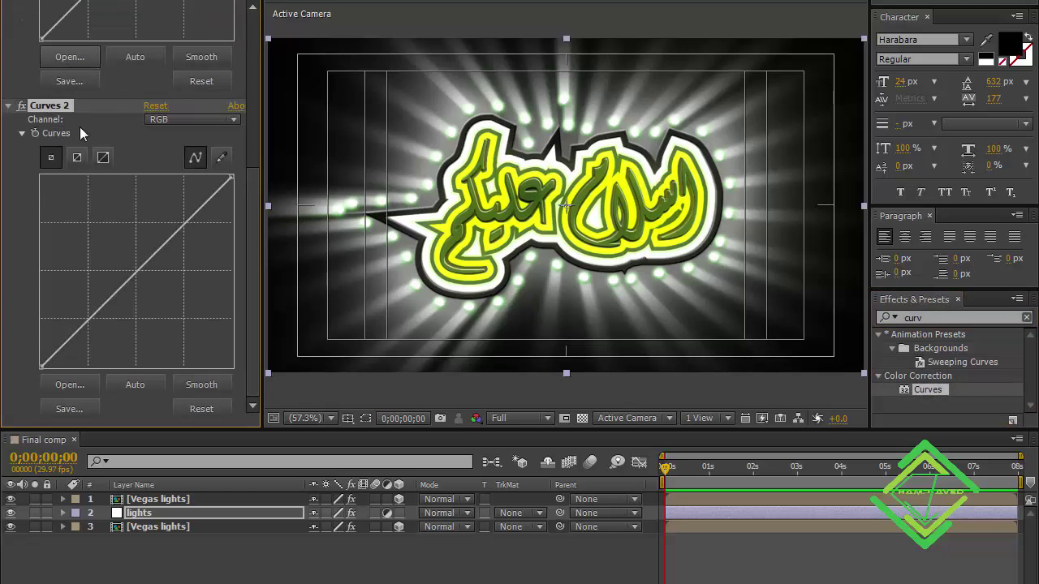
scroll(253, 202, up, 5)
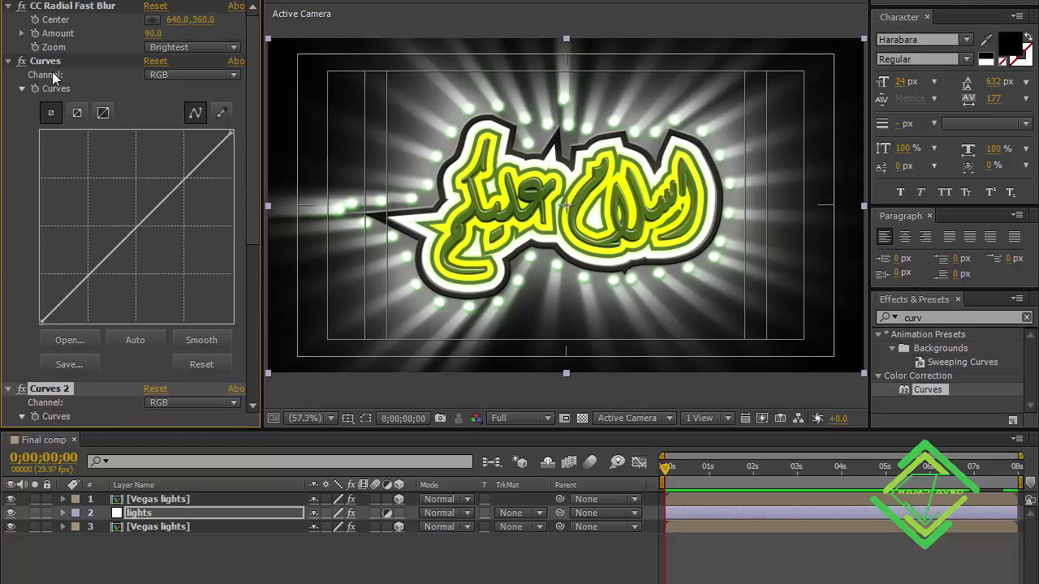
click(7, 61)
click(44, 61)
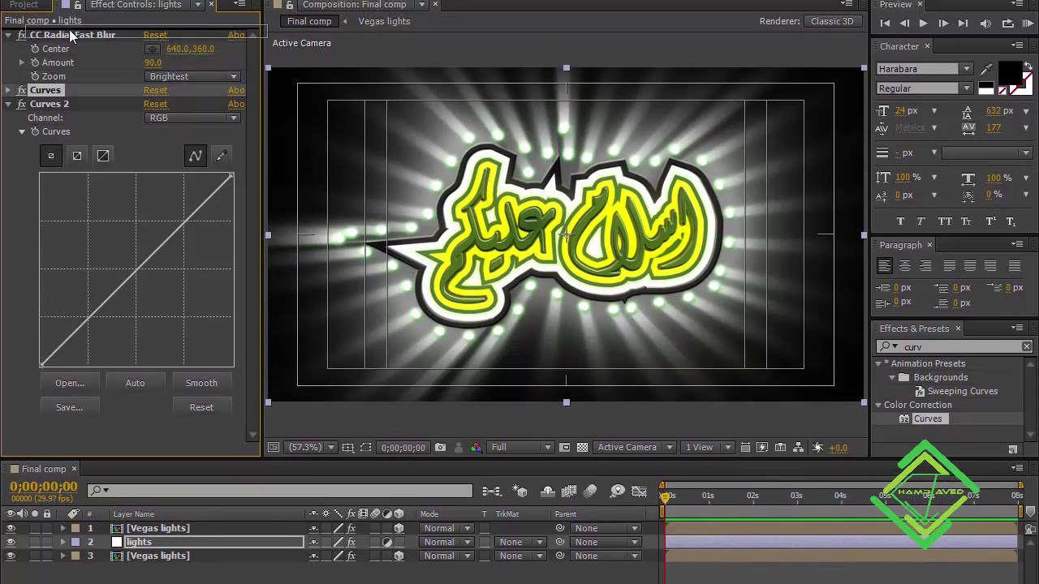
drag(69, 29, 69, 31)
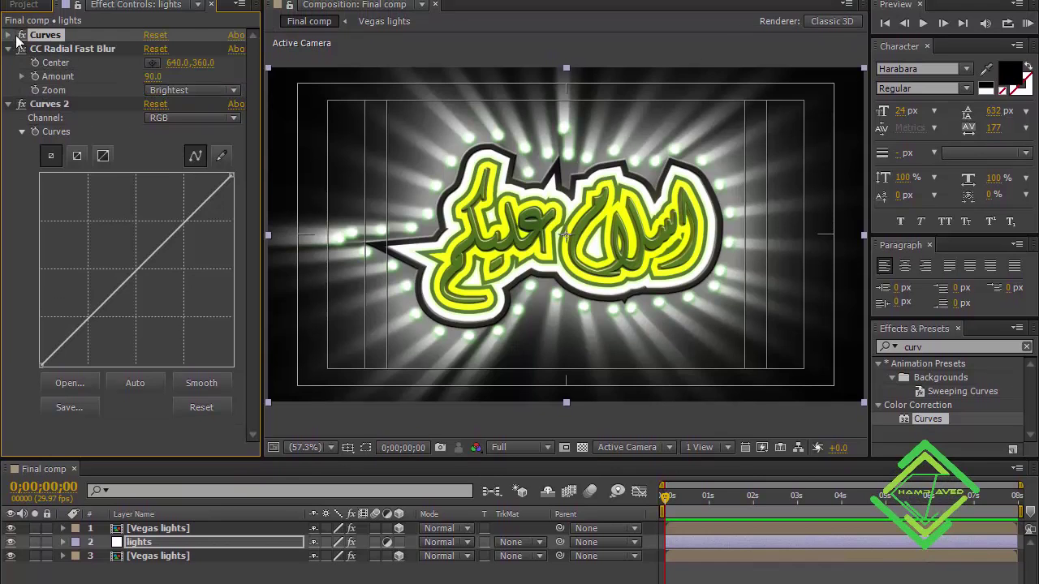
click(8, 35)
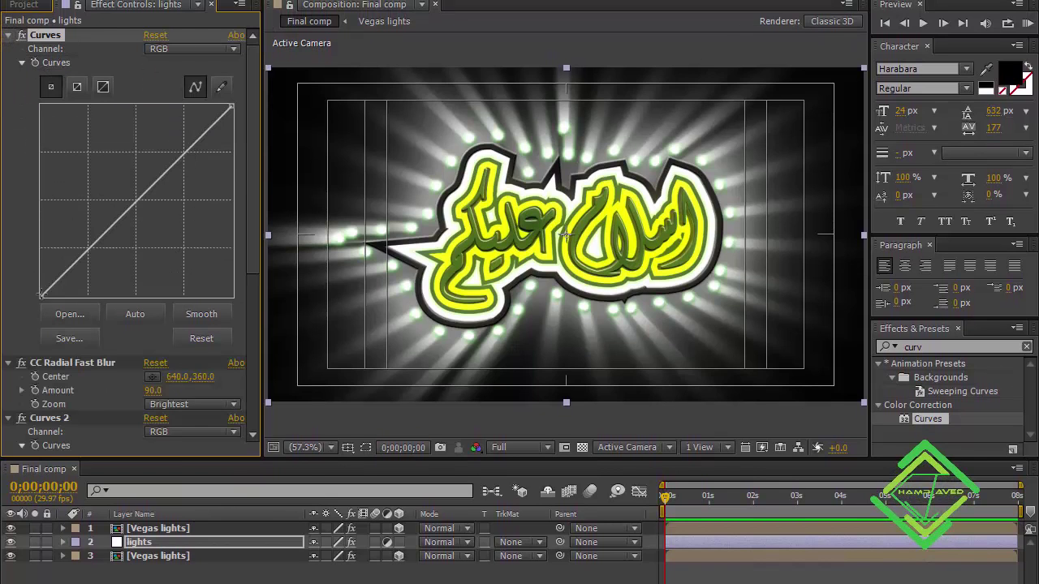
drag(42, 296, 107, 299)
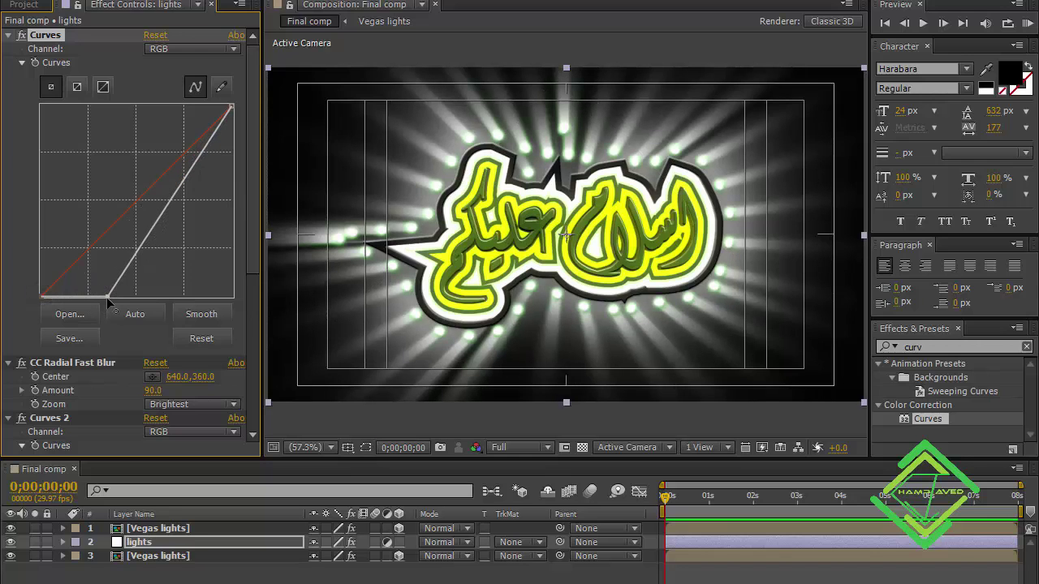
click(8, 35)
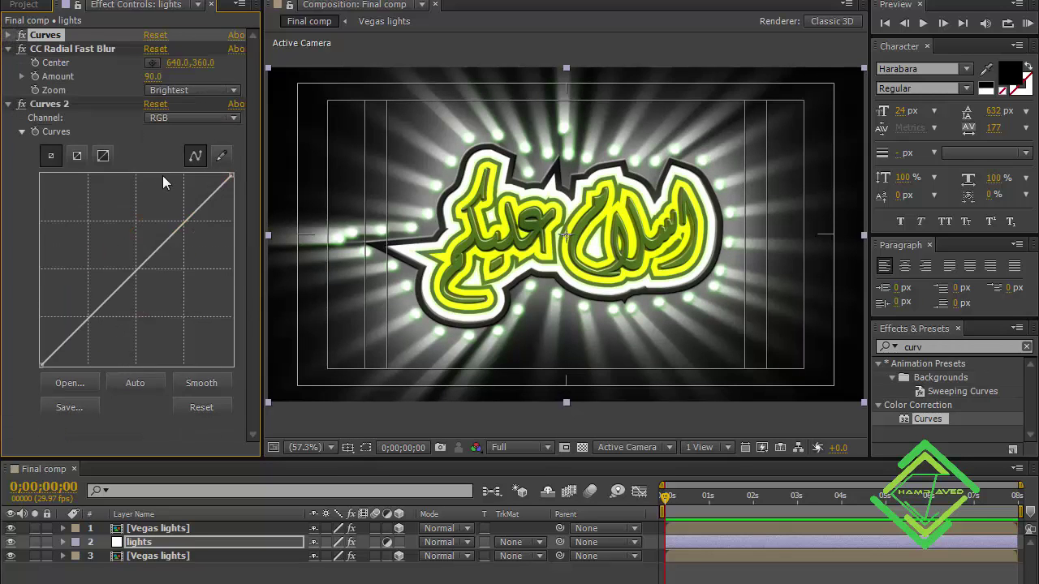
Step: In Curves 2, bend the red curve down, raise green, and pull blue down
click(190, 120)
click(184, 153)
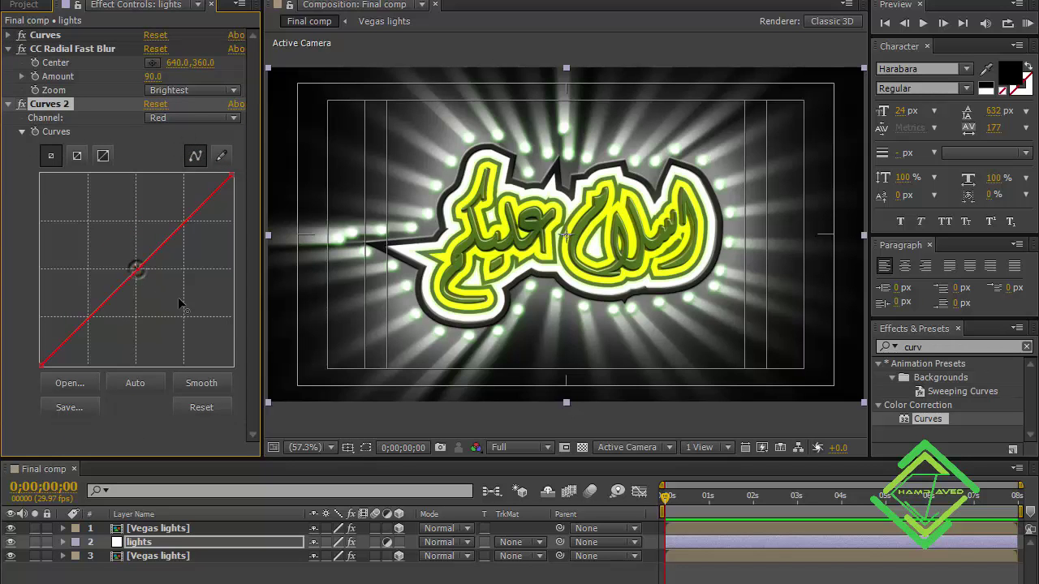
drag(180, 300, 204, 309)
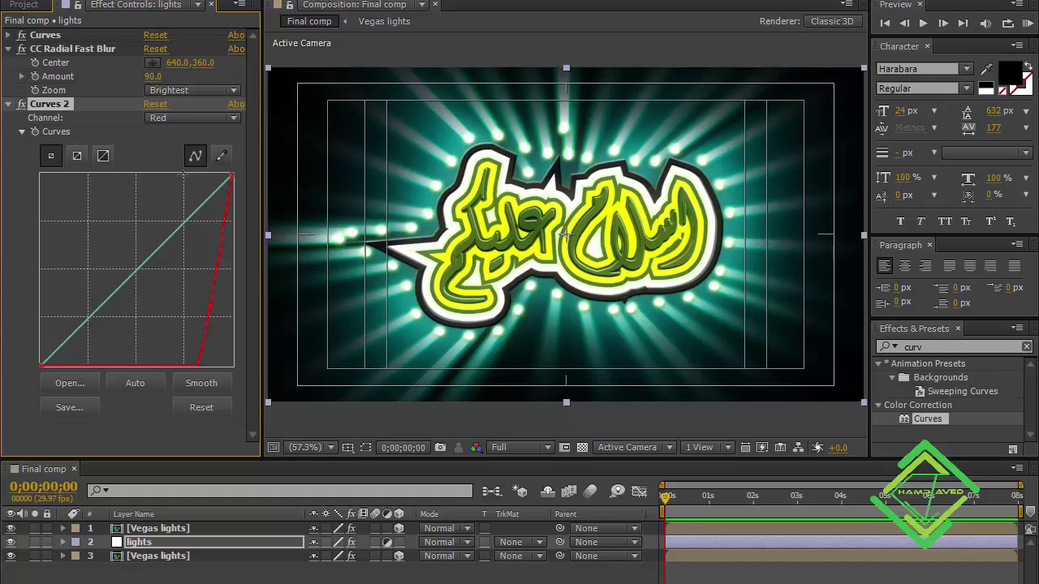
click(182, 118)
click(183, 170)
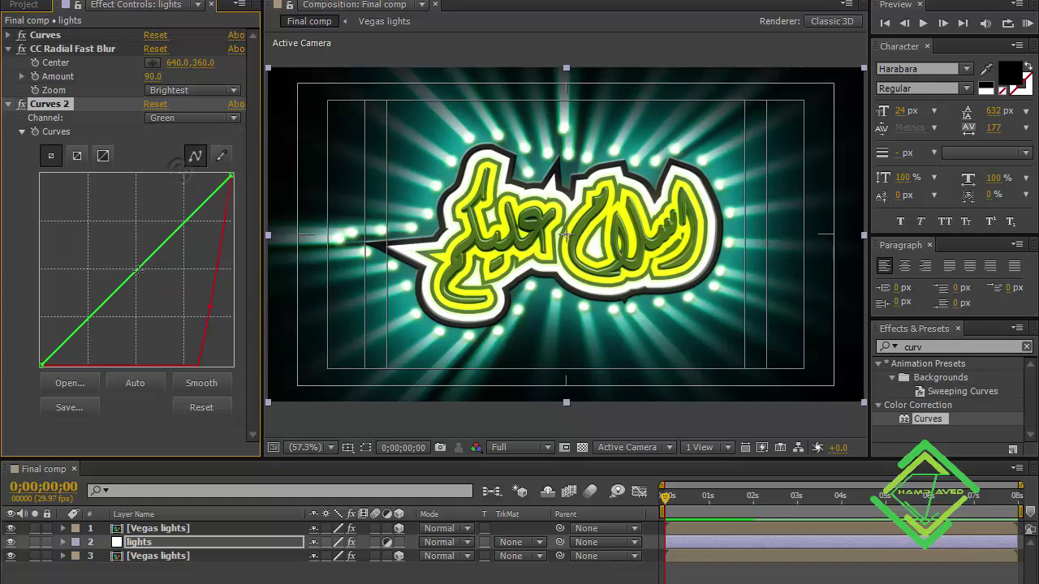
drag(136, 269, 89, 233)
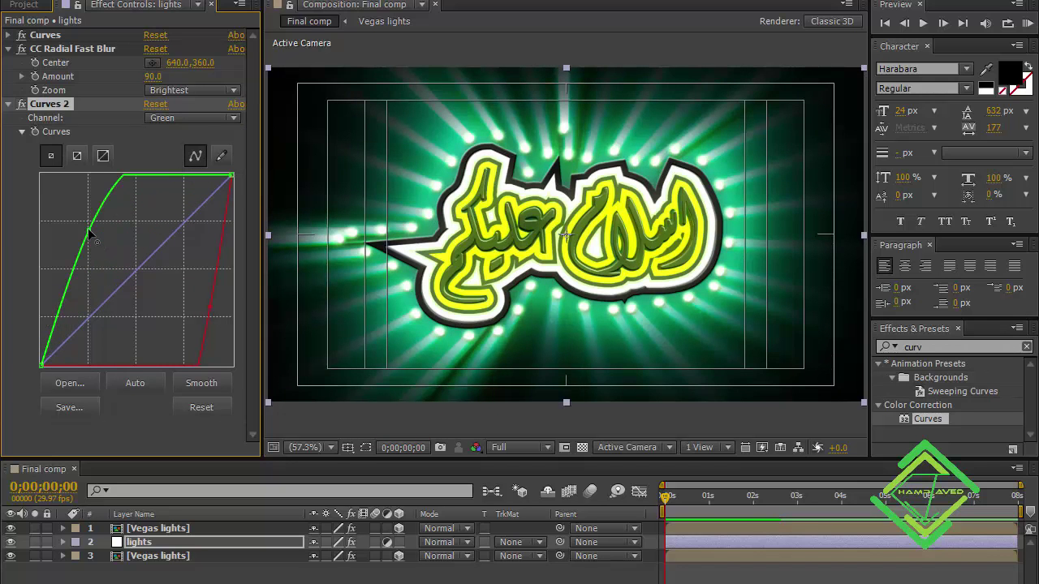
click(201, 120)
click(182, 186)
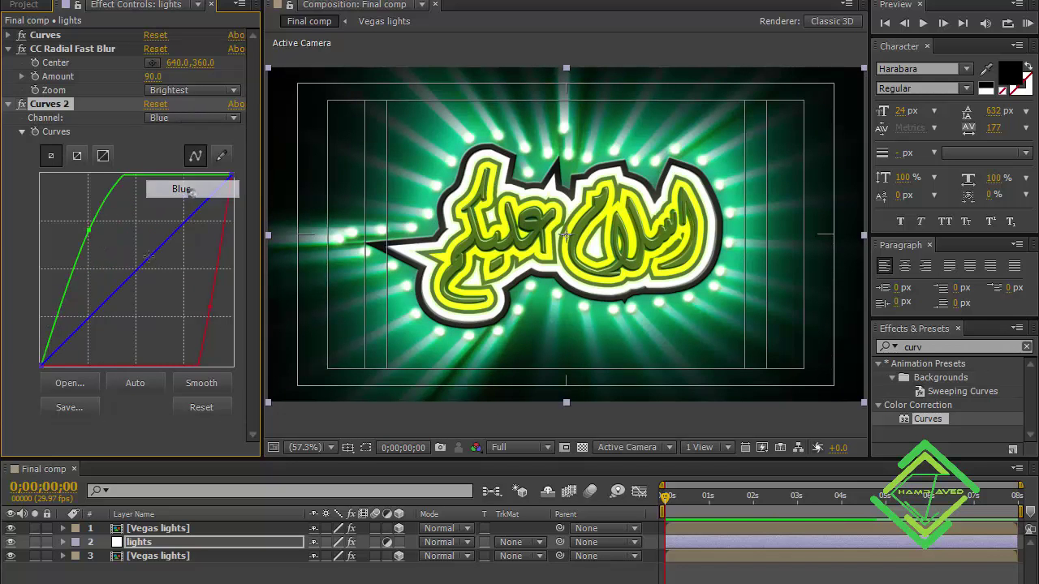
drag(144, 274, 148, 280)
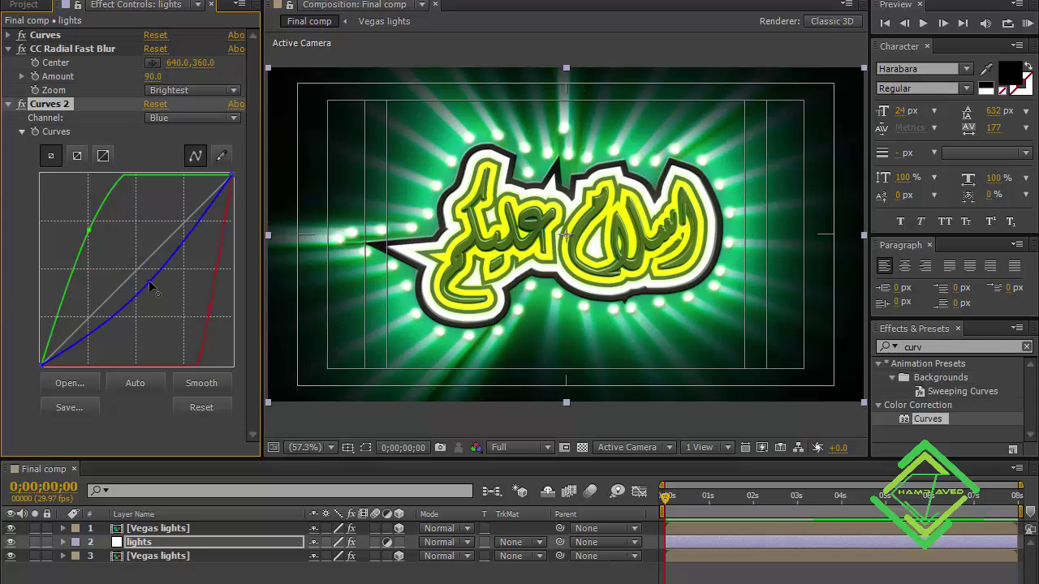
click(8, 104)
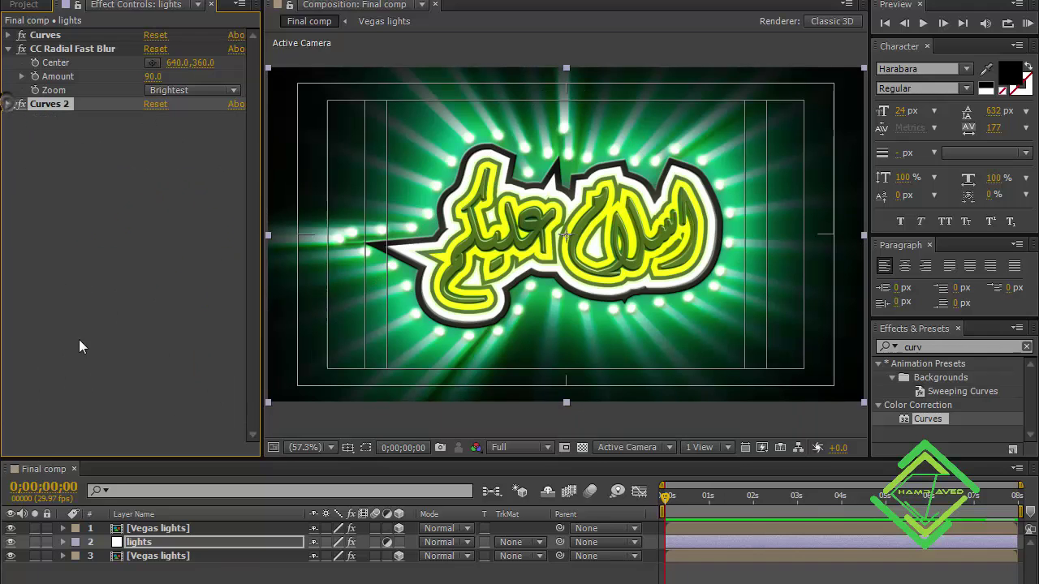
Step: Apply the Linear Wipe effect to the lights layer
click(180, 544)
click(873, 357)
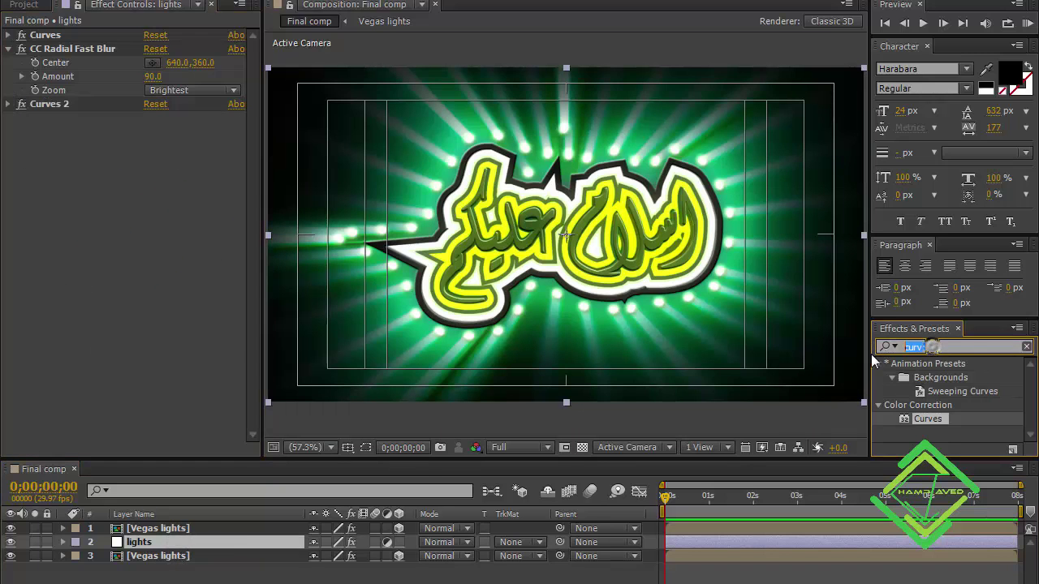
text(linear)
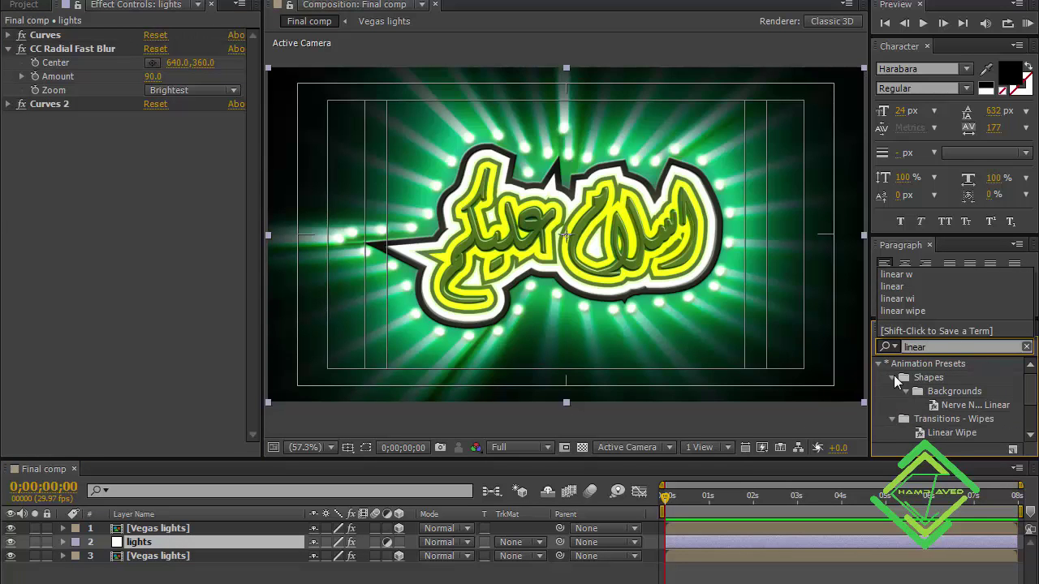
click(878, 363)
click(879, 364)
double_click(923, 419)
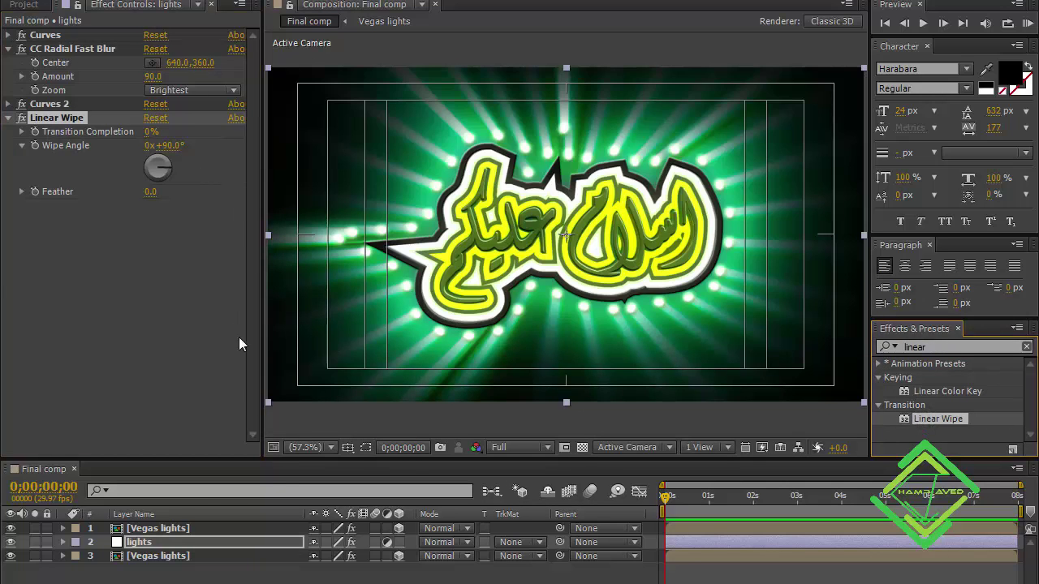
Step: Keyframe Transition Completion at 100% at the start and set Feather to 100
click(36, 477)
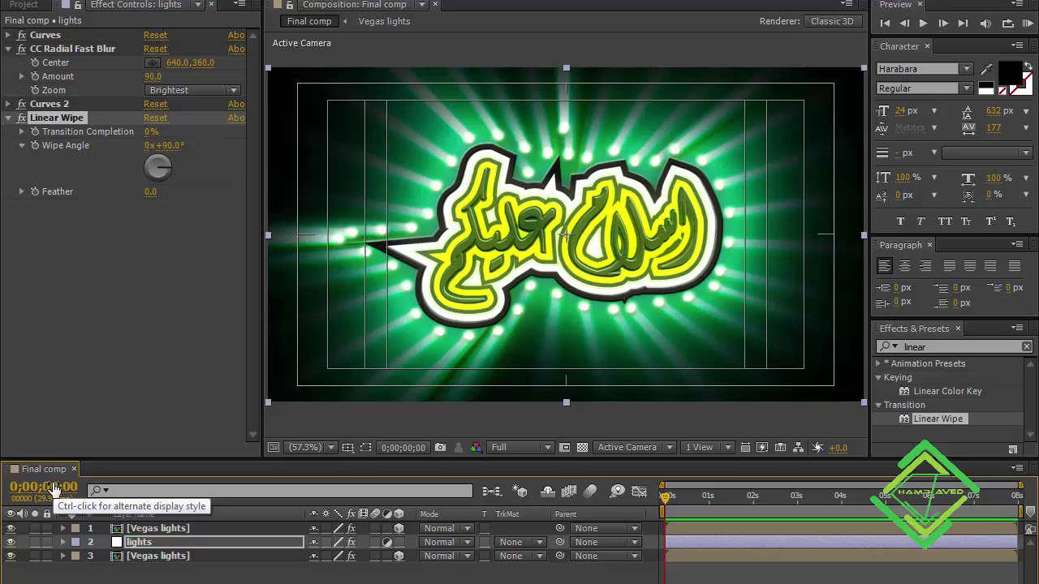
click(147, 134)
click(36, 132)
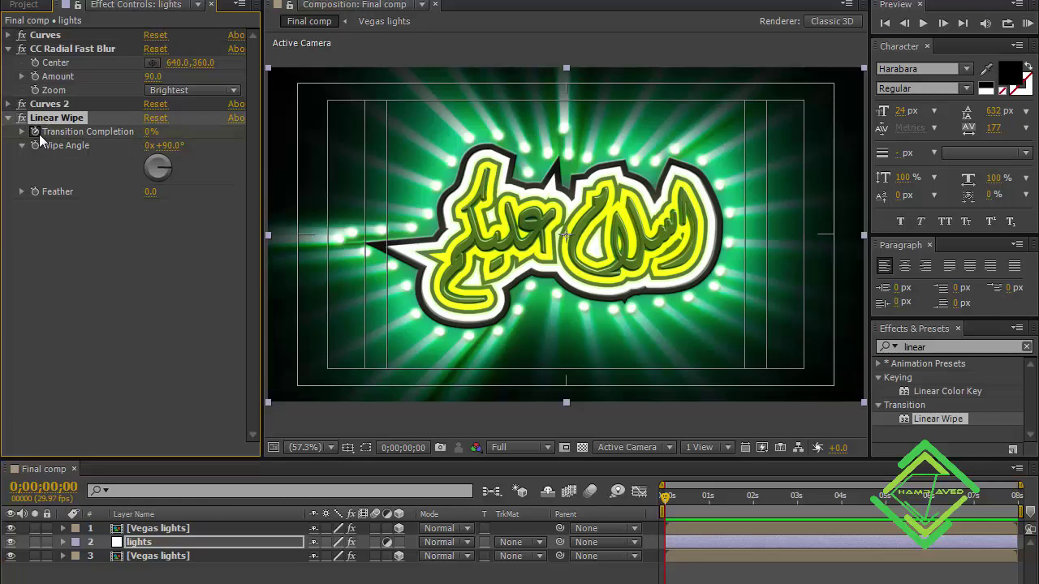
click(148, 132)
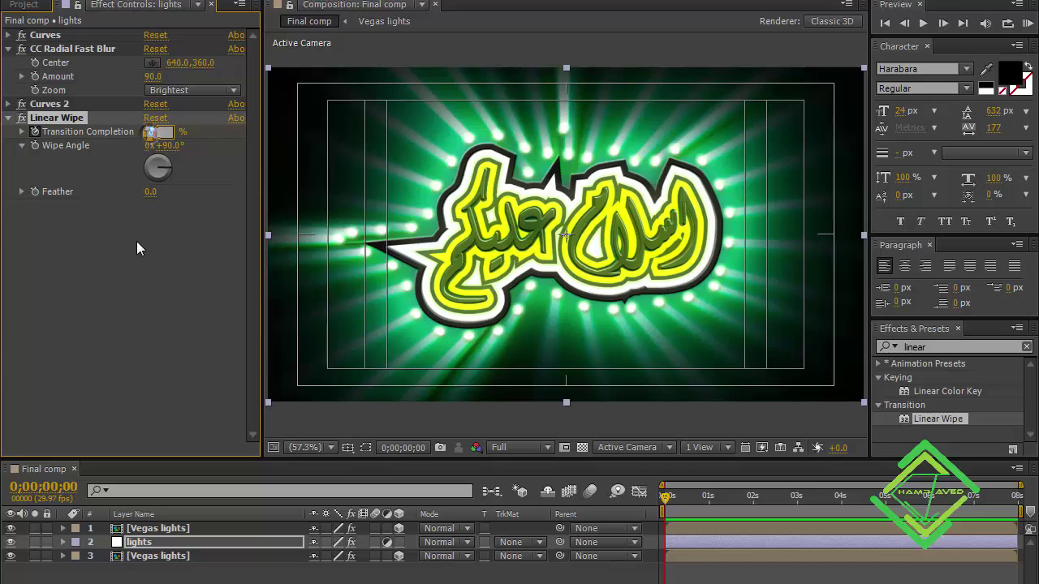
text(10)
key(Return)
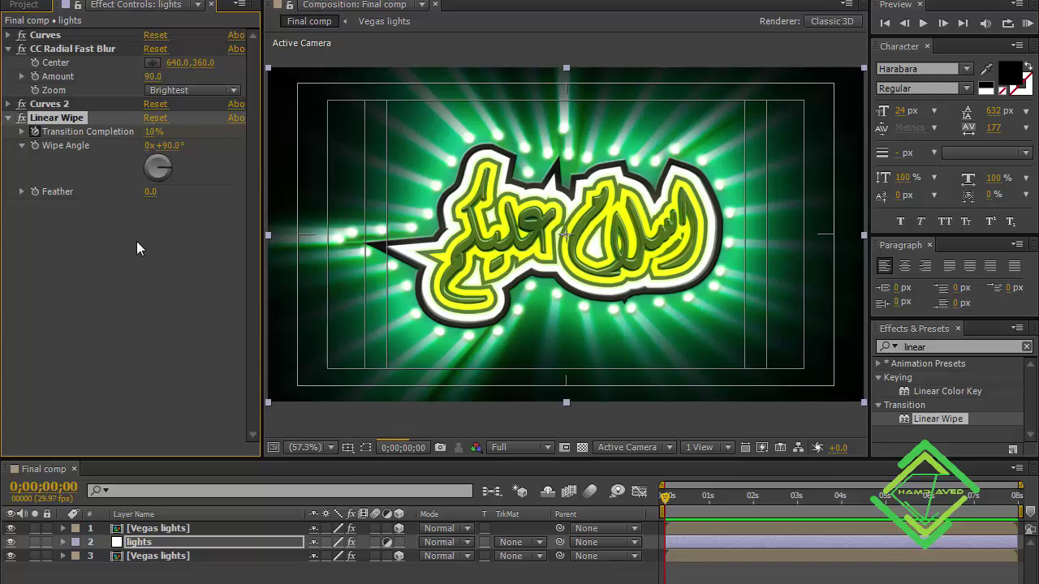
click(151, 132)
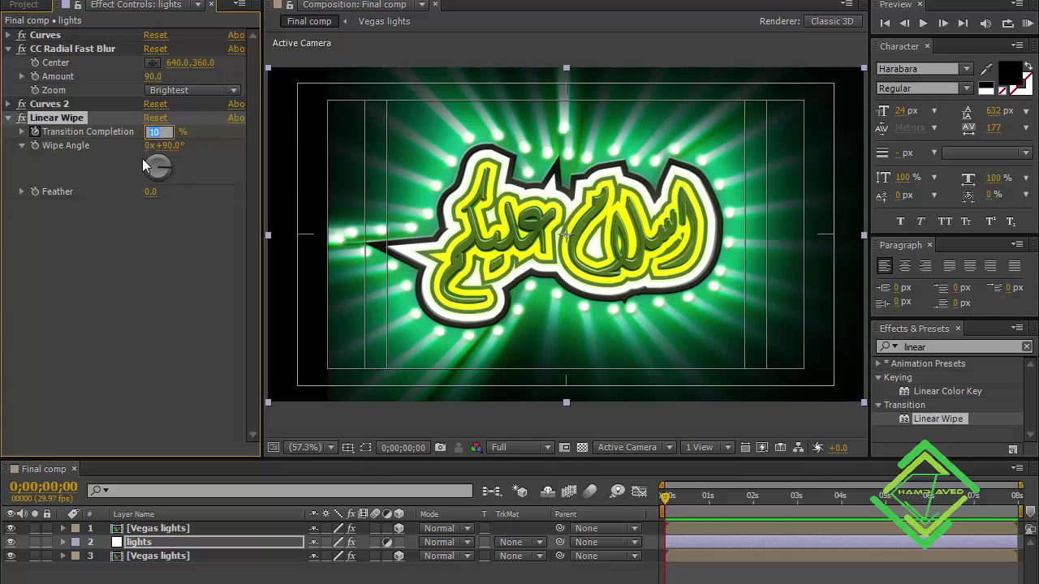
text(100)
key(Return)
click(150, 193)
text(10)
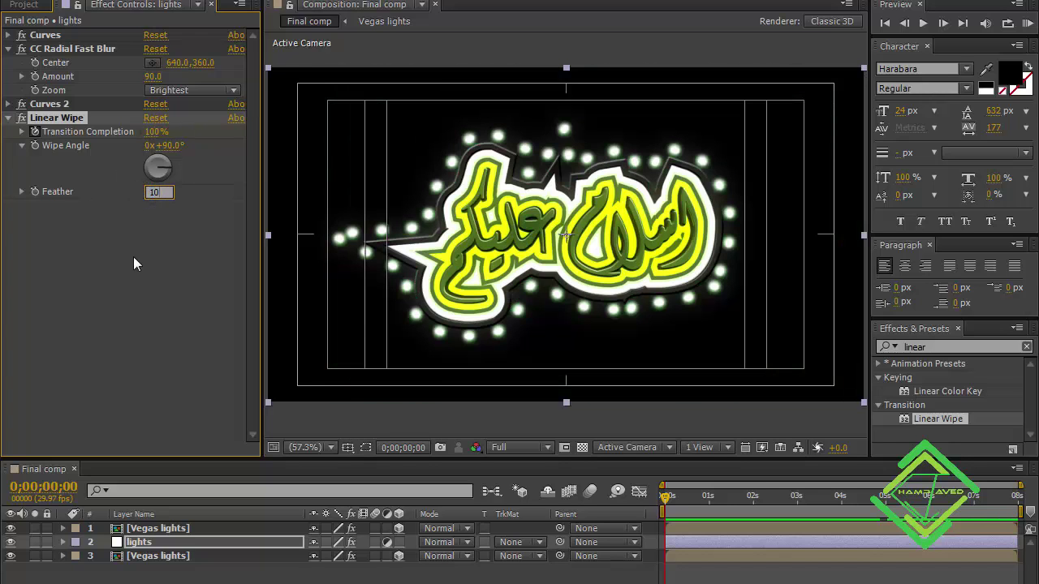
text(0)
key(Return)
Step: Set Transition Completion to 0% at the 6-second mark
click(57, 487)
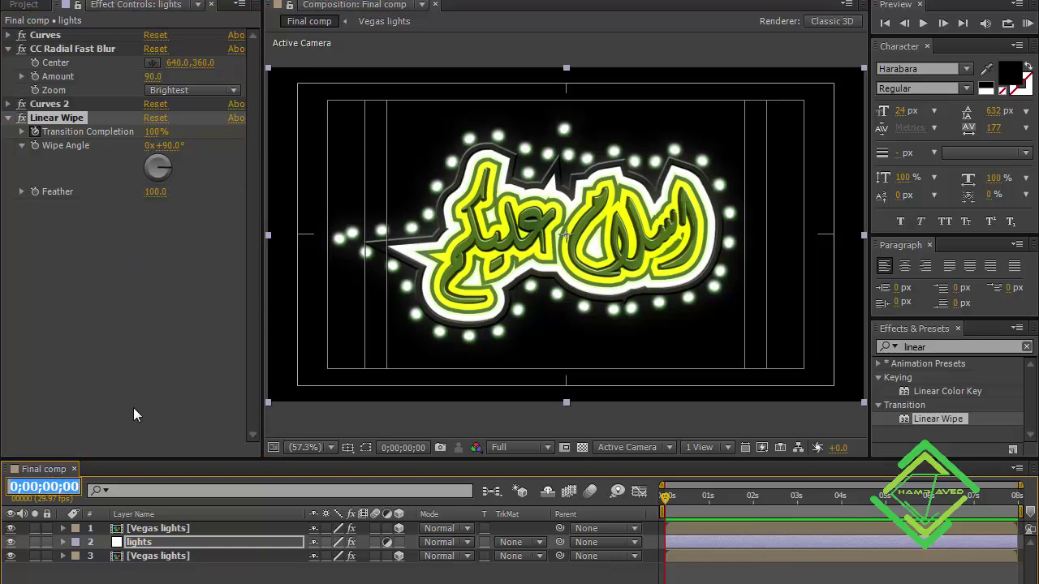
text(600)
key(Return)
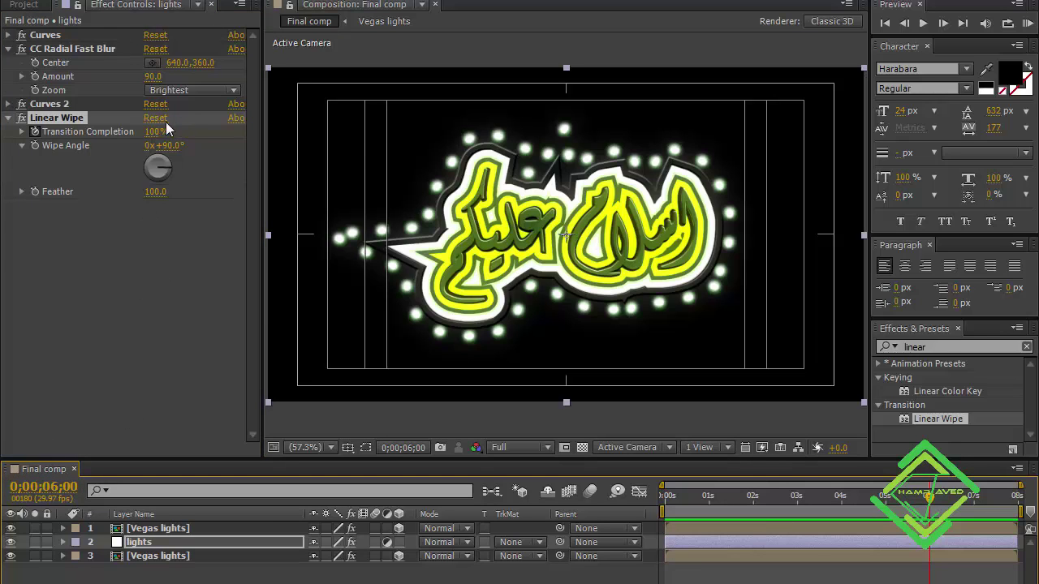
click(152, 132)
text(0)
key(Return)
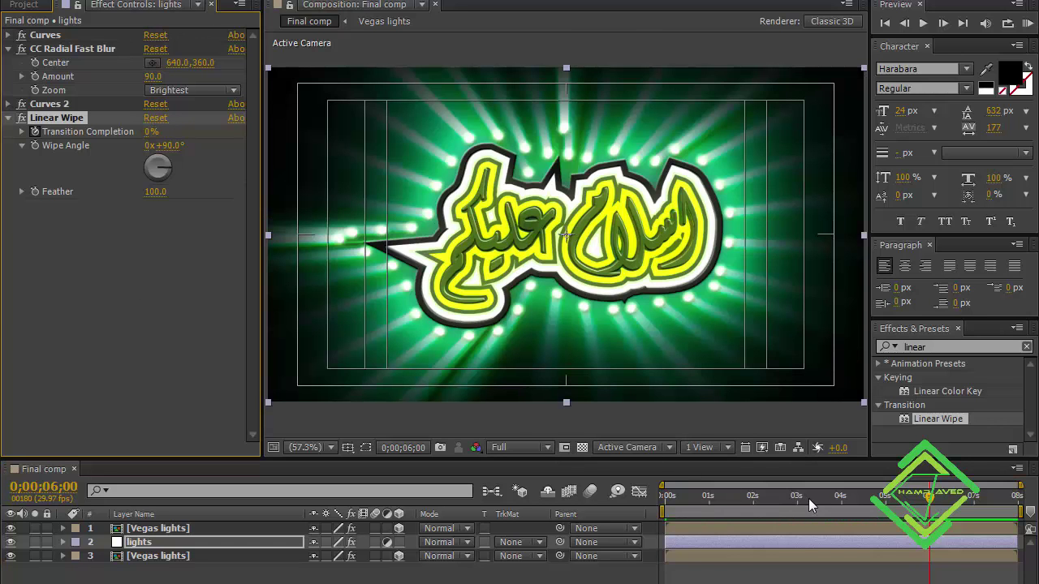
Step: Move Linear Wipe above Curves in the lights layer's effect order
click(808, 496)
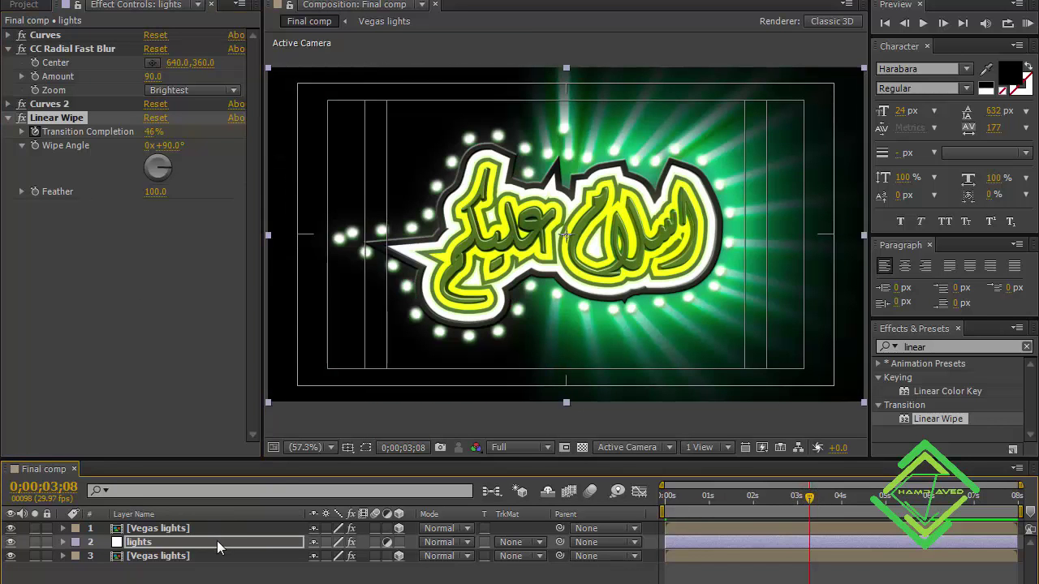
click(217, 540)
click(69, 118)
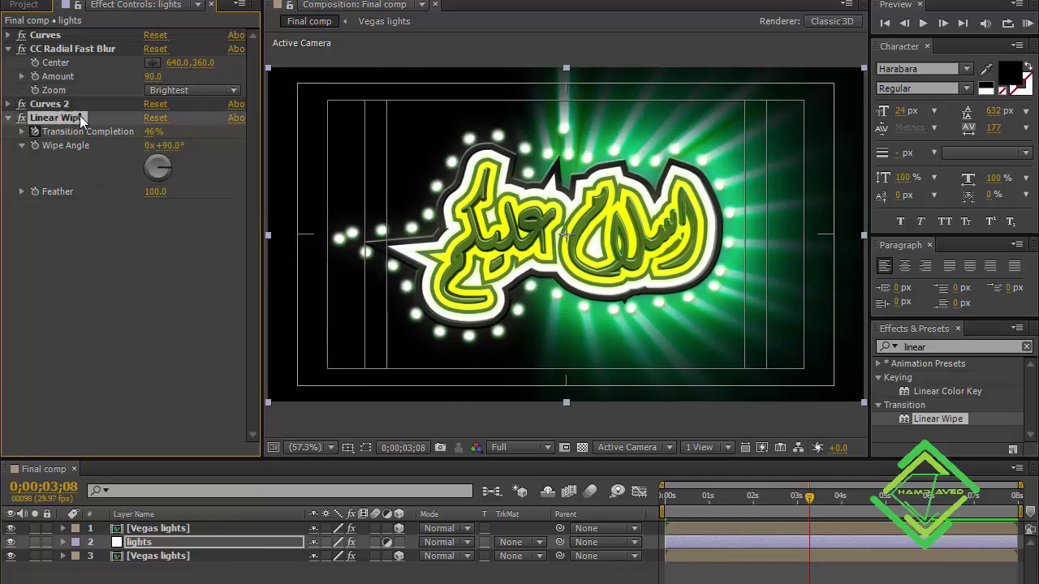
drag(68, 119, 73, 33)
Step: Add a full-frame mask to lights and keyframe its path at 2 seconds
click(226, 543)
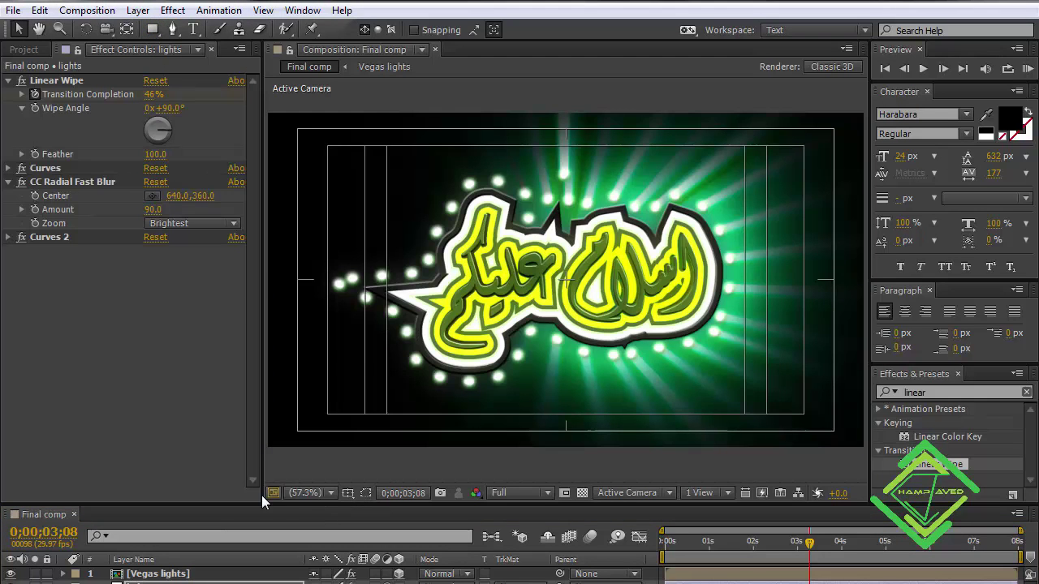
click(364, 493)
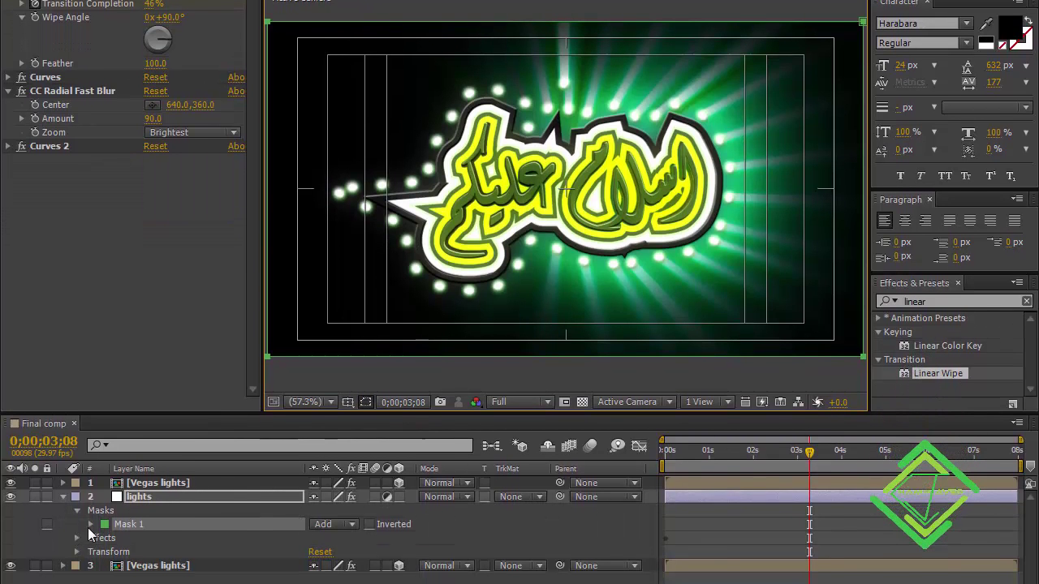
click(89, 524)
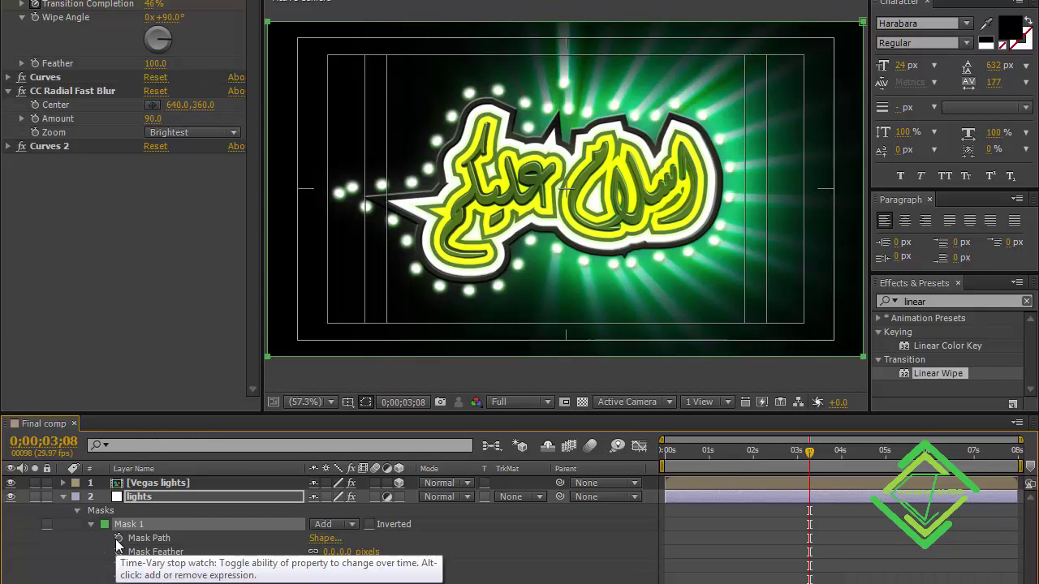
click(45, 441)
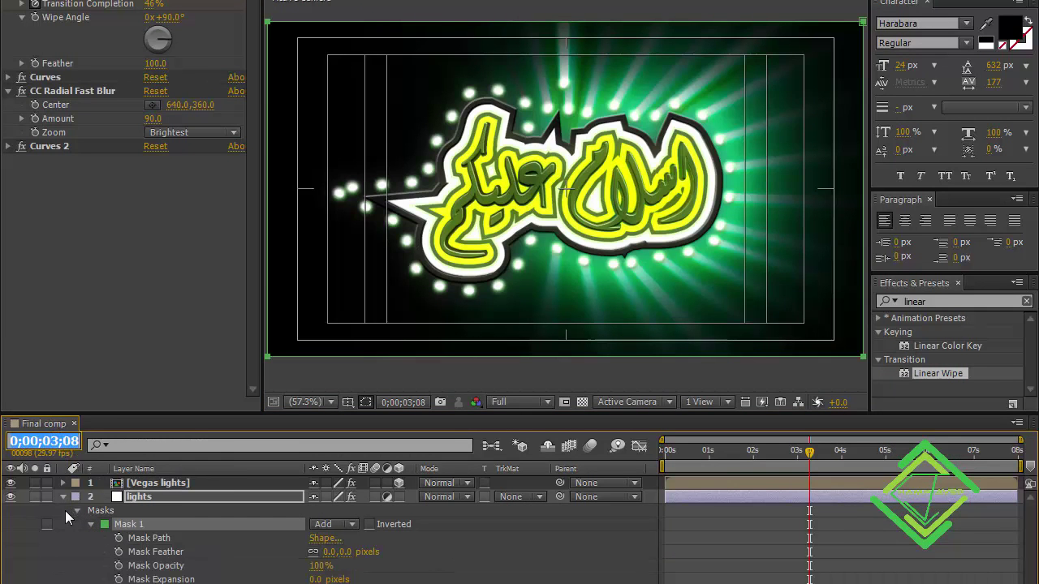
text(2;00)
key(Return)
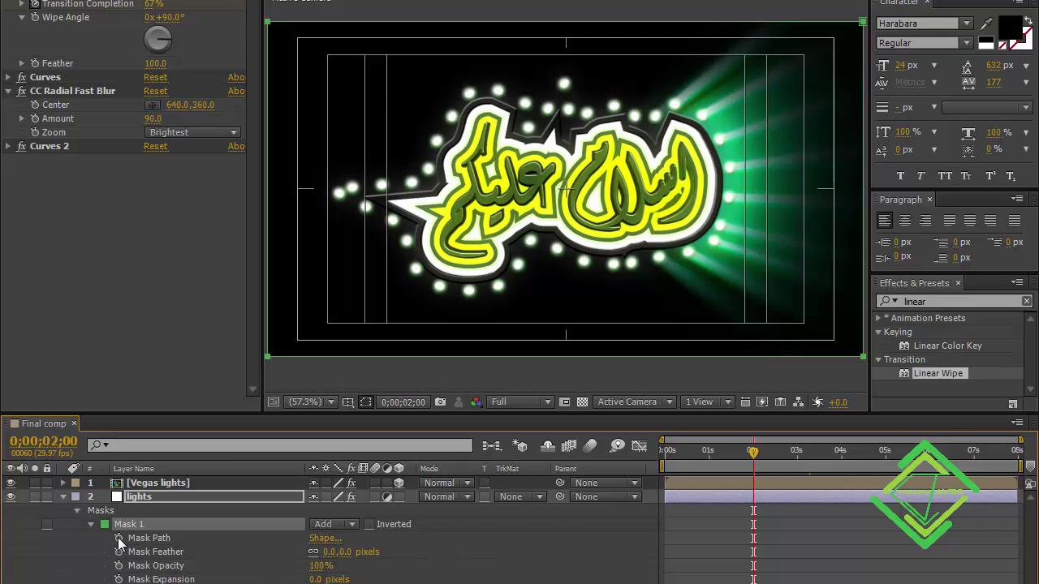
click(118, 538)
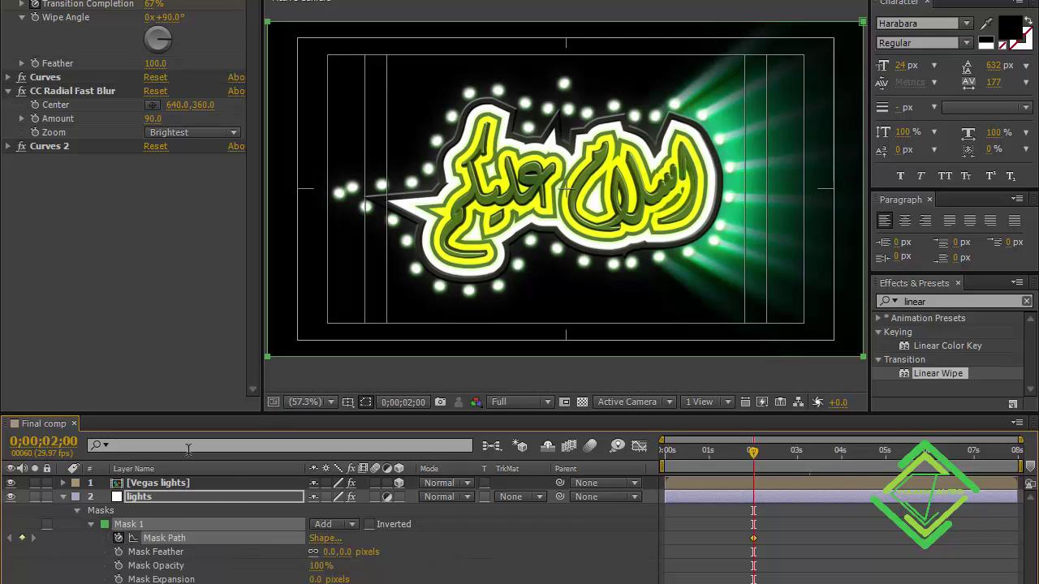
Step: At 7 seconds, shrink the mask to the left edge to hide the rays
click(46, 442)
text(700)
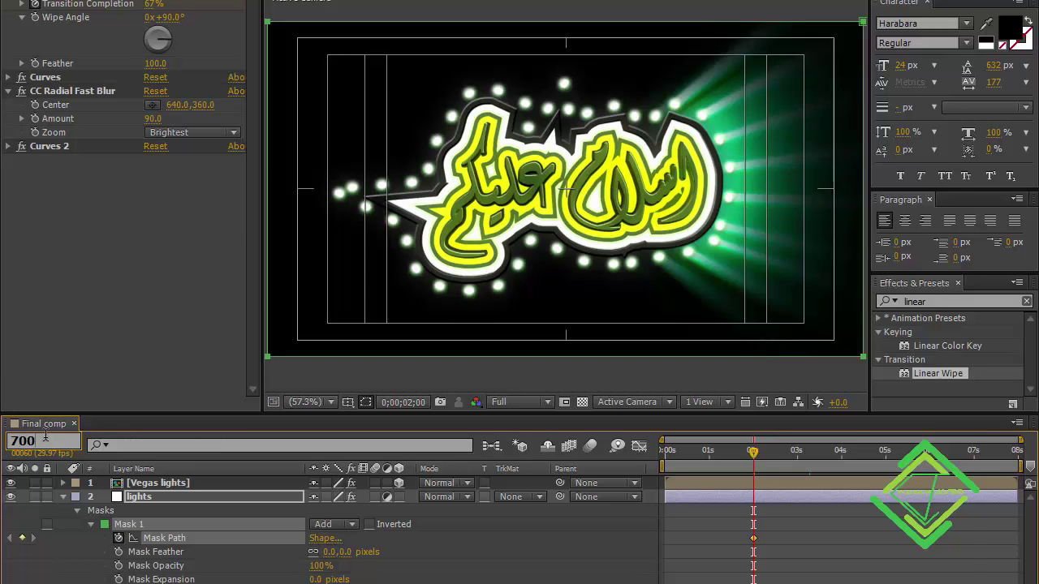
key(Return)
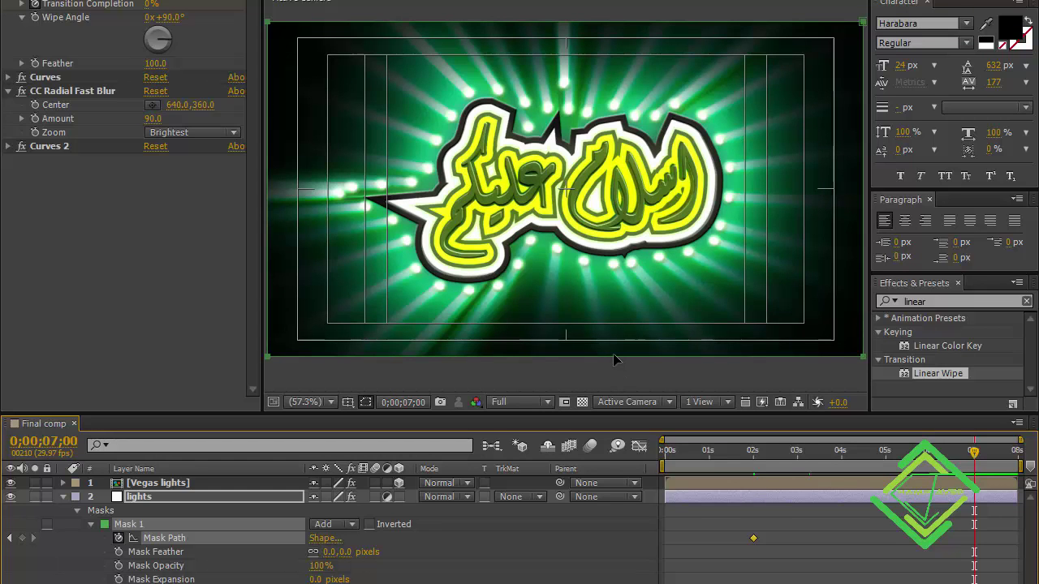
click(613, 357)
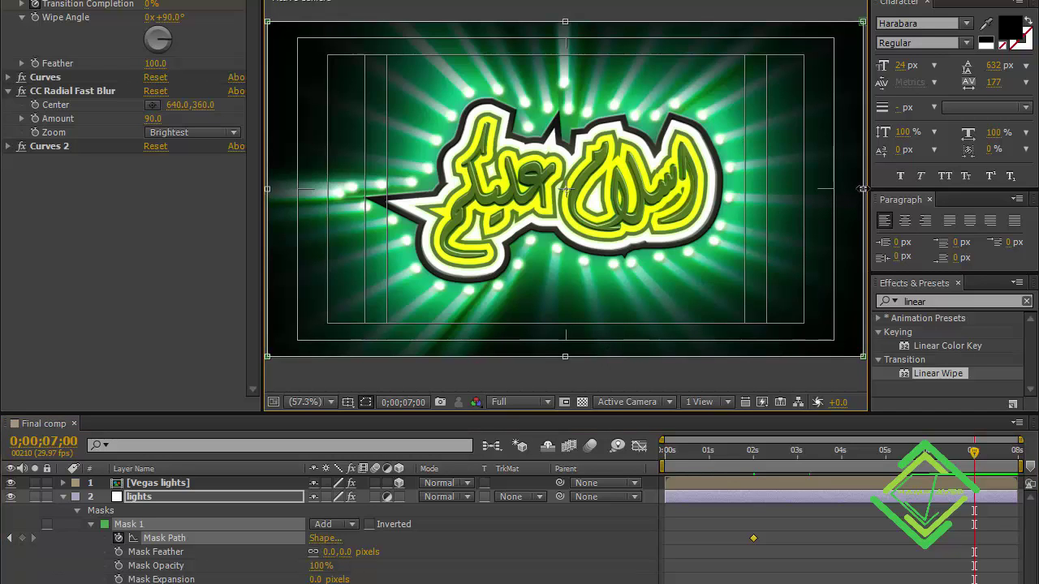
drag(862, 189, 569, 189)
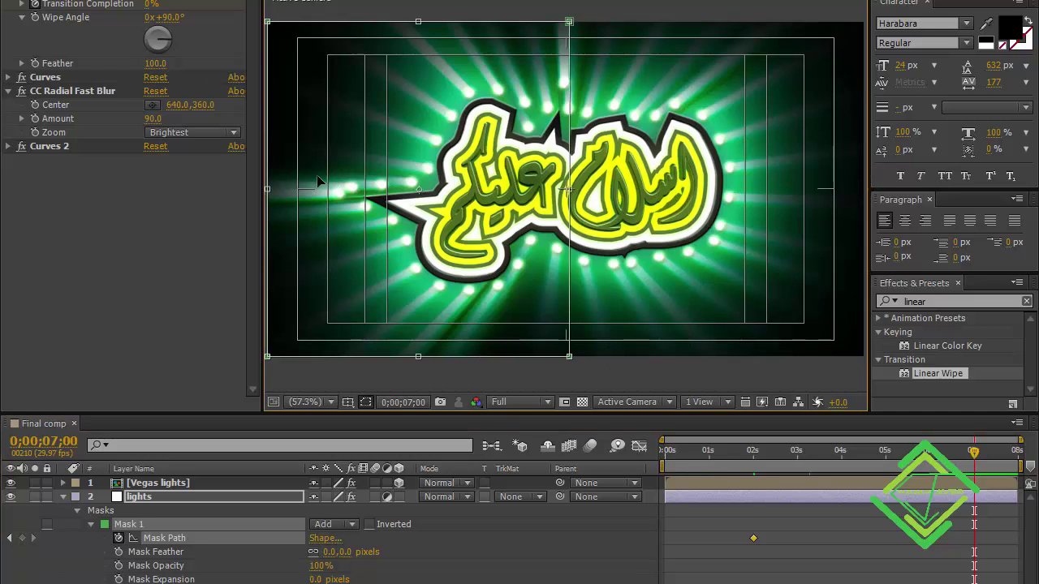
drag(319, 183, 267, 189)
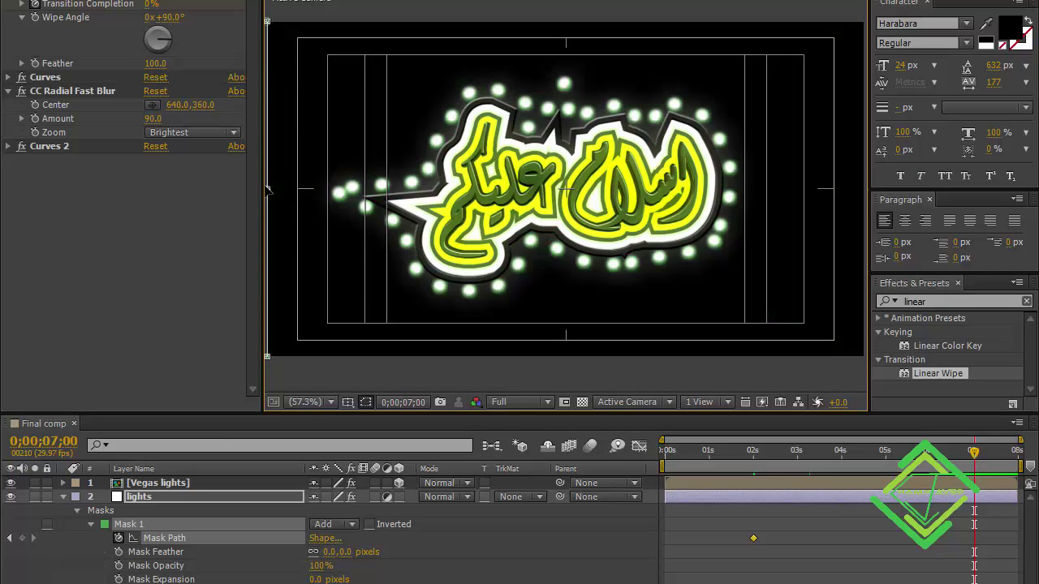
Step: Set Mask Feather to 100 and Mask Expansion to 100, then collapse the layer
click(208, 497)
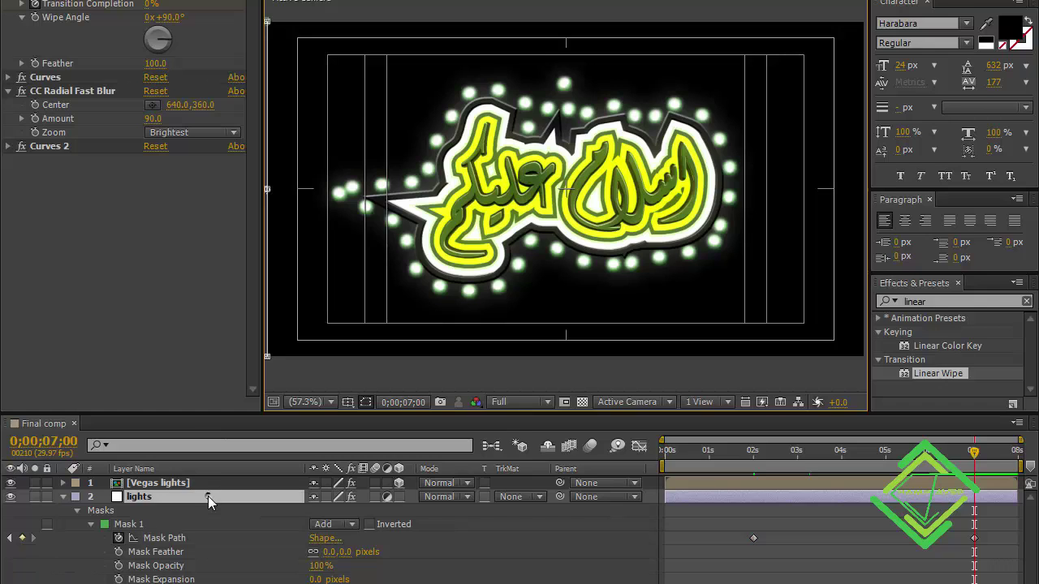
click(865, 451)
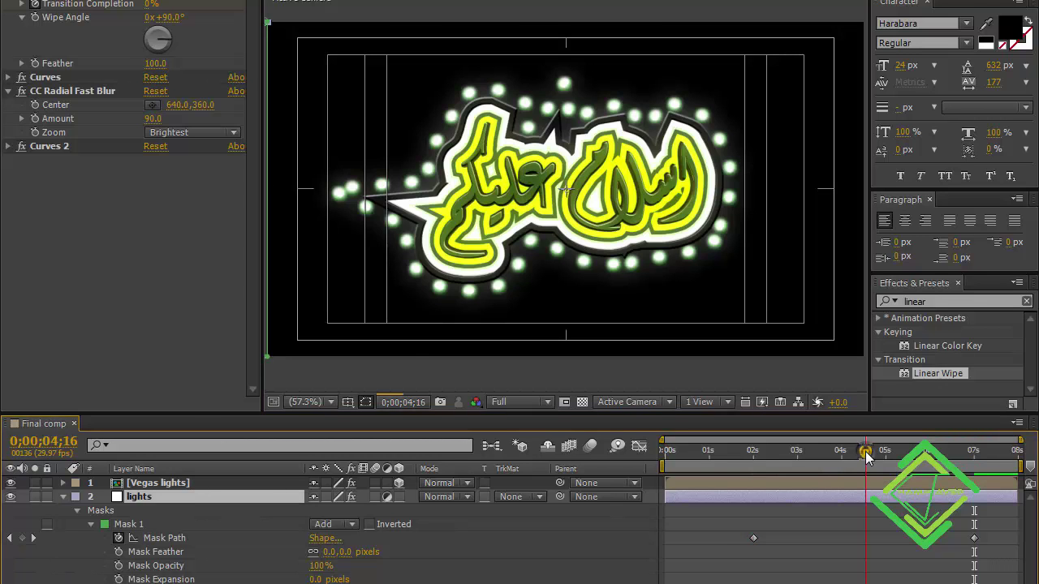
click(328, 552)
text(100)
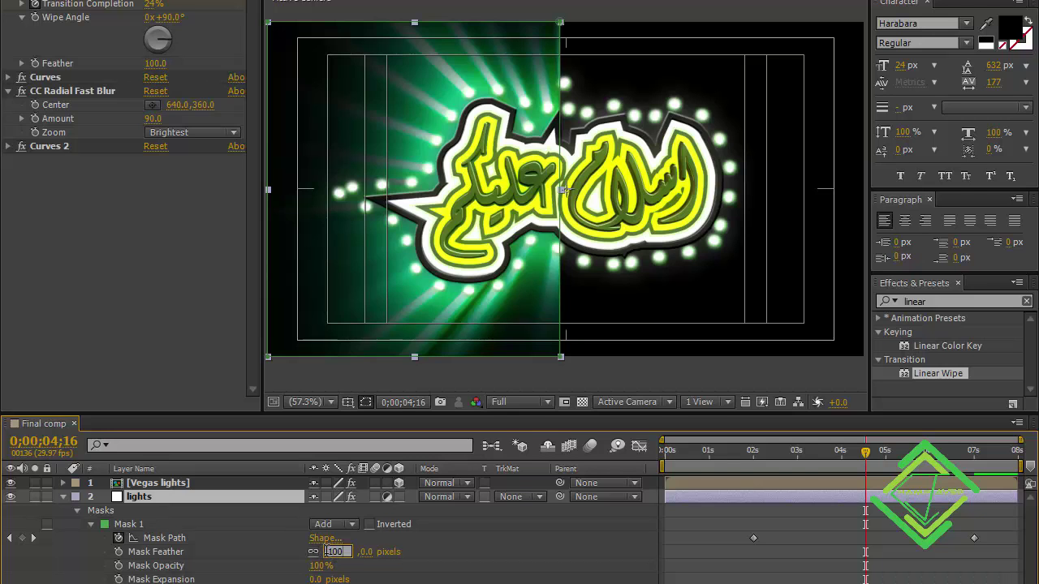
key(Return)
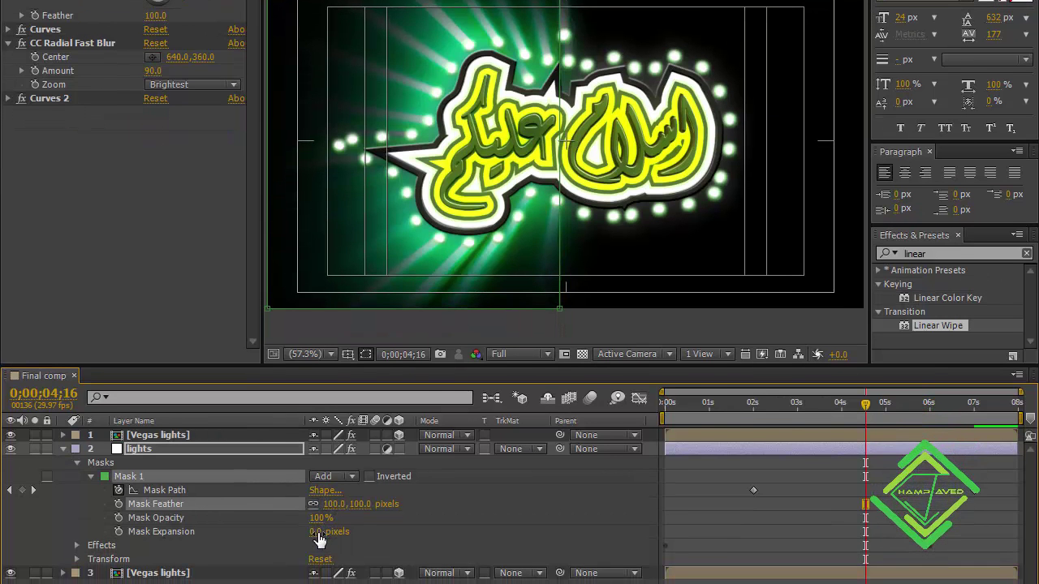
click(317, 532)
text(1)
key(Return)
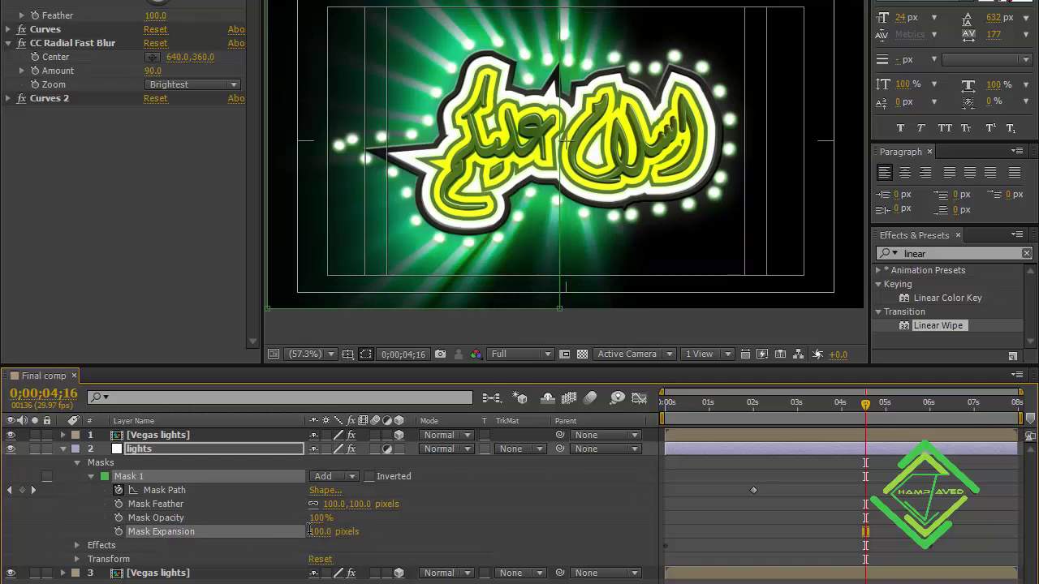
click(62, 449)
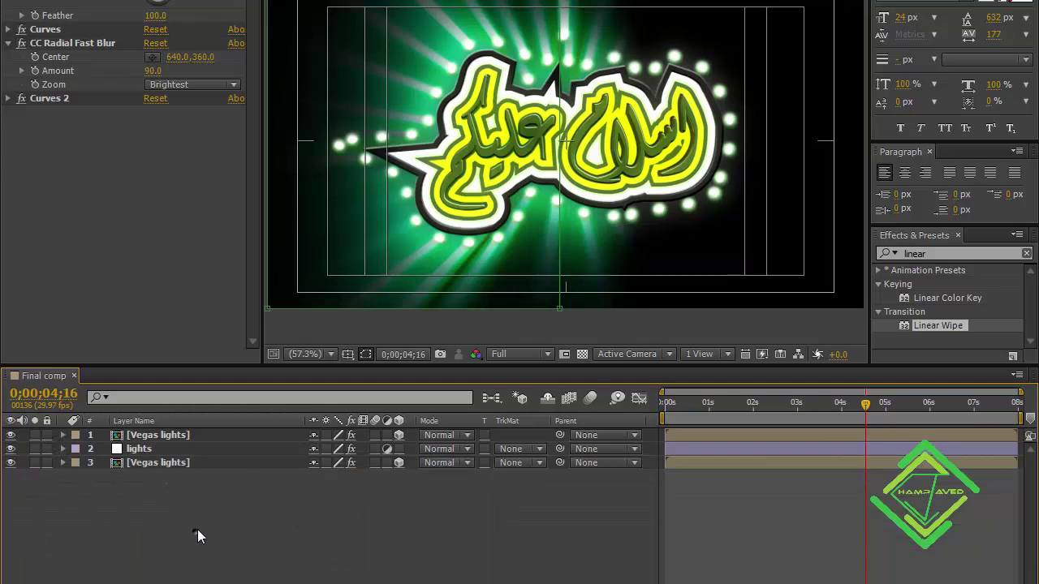
Step: Create a Null Object, rename it 'light control', and enable its 3D Layer switch
right_click(182, 557)
mouse_move(221, 382)
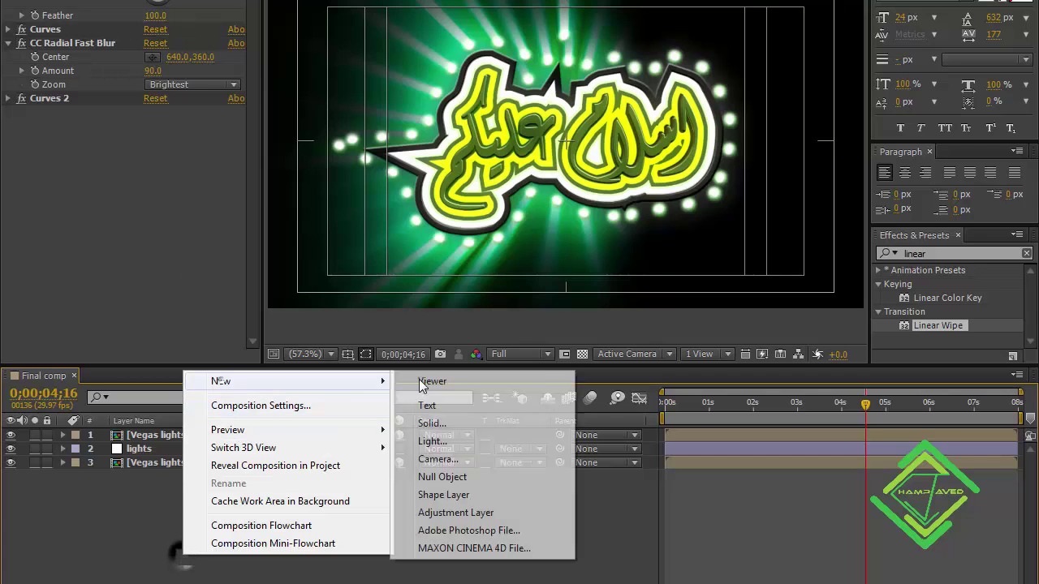
click(456, 477)
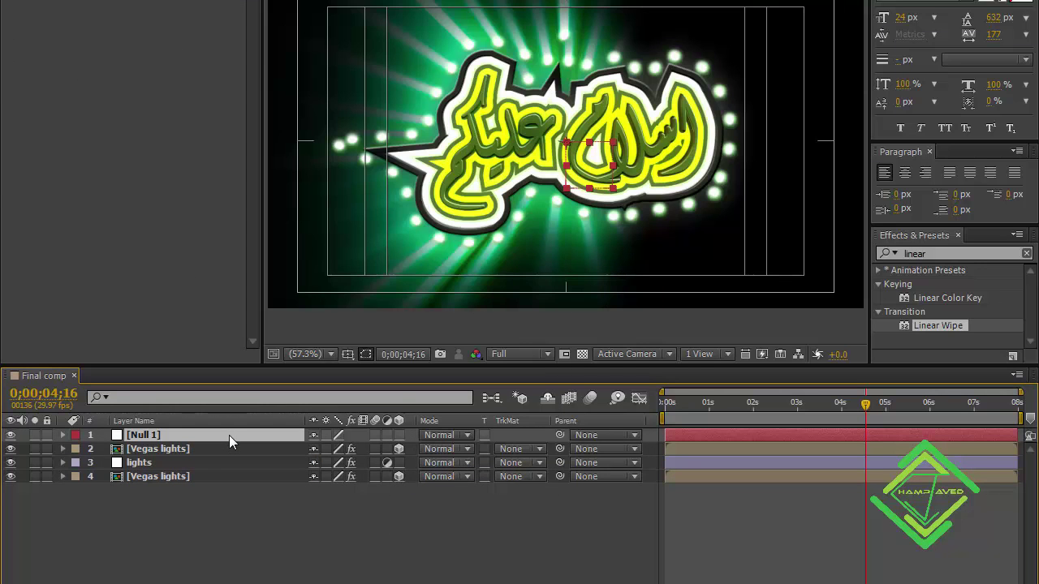
key(Return)
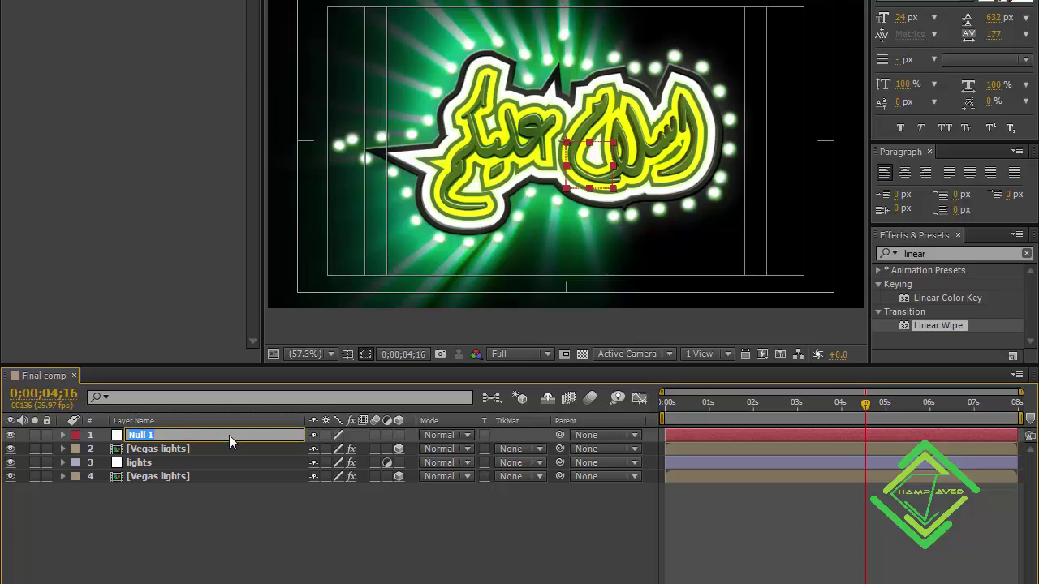
text(ligh)
text(t control)
key(Return)
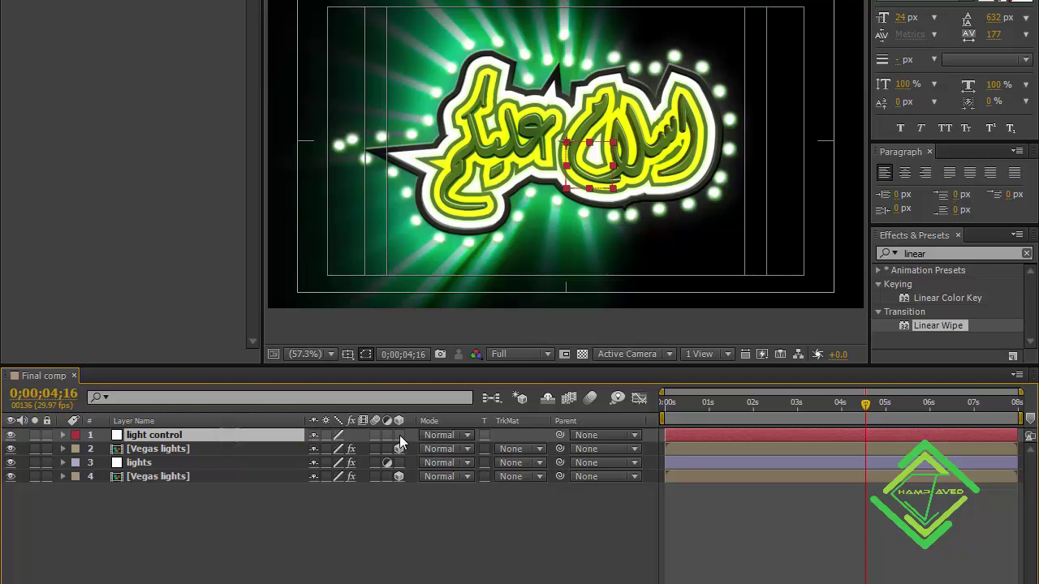
click(399, 435)
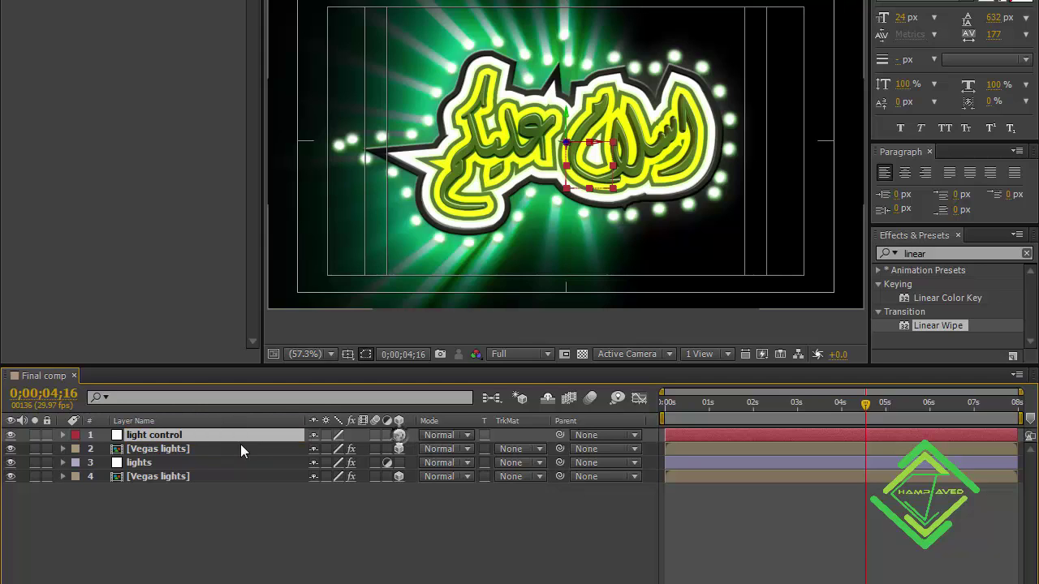
click(156, 465)
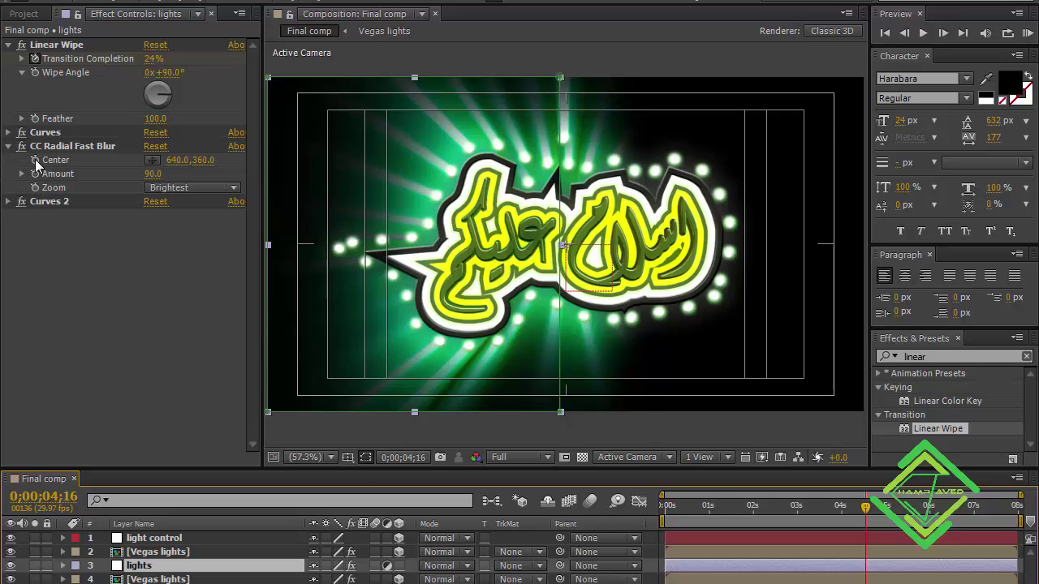
Step: Link the CC Radial Fast Blur Center to light control via a toComp([0,0,0]) expression
click(35, 159)
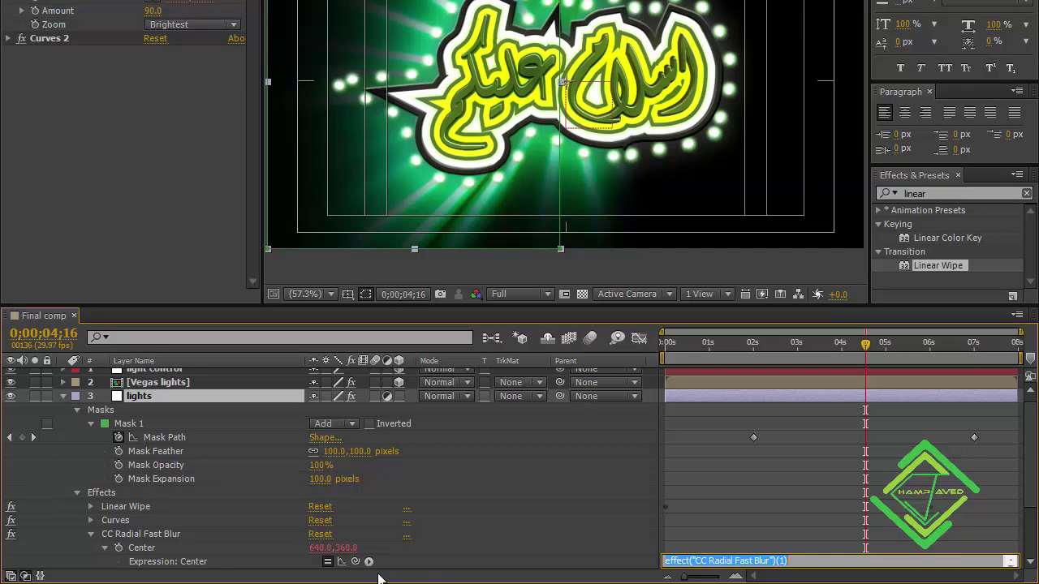
drag(354, 564, 170, 379)
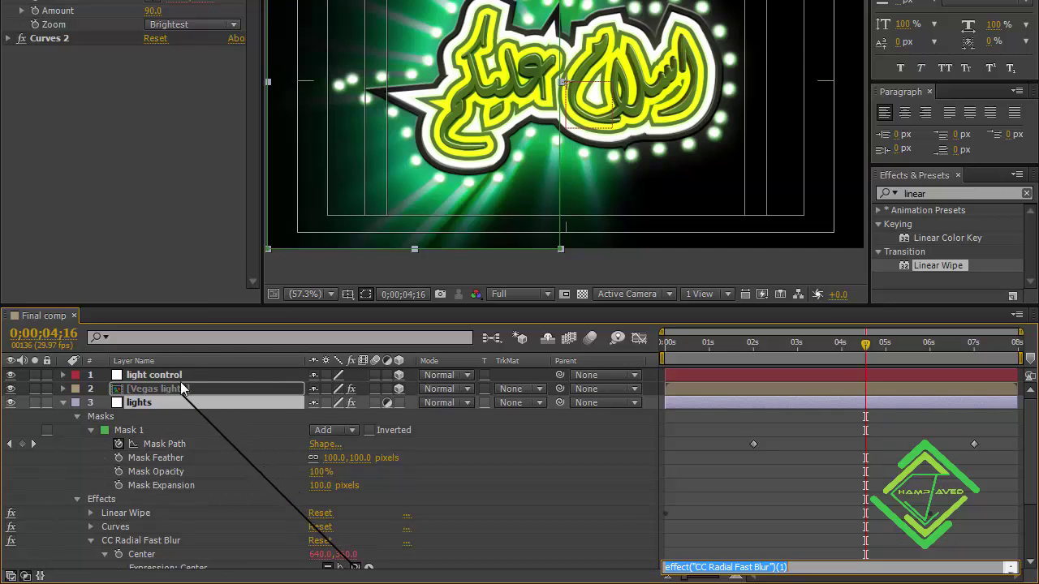
drag(169, 379, 179, 372)
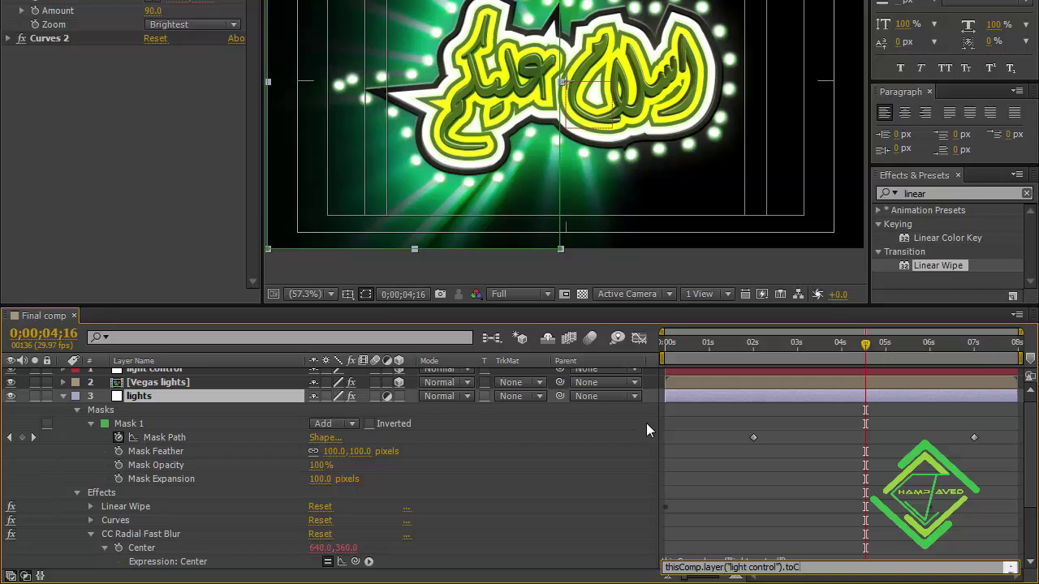
text(omp([0,0,0)
click(524, 533)
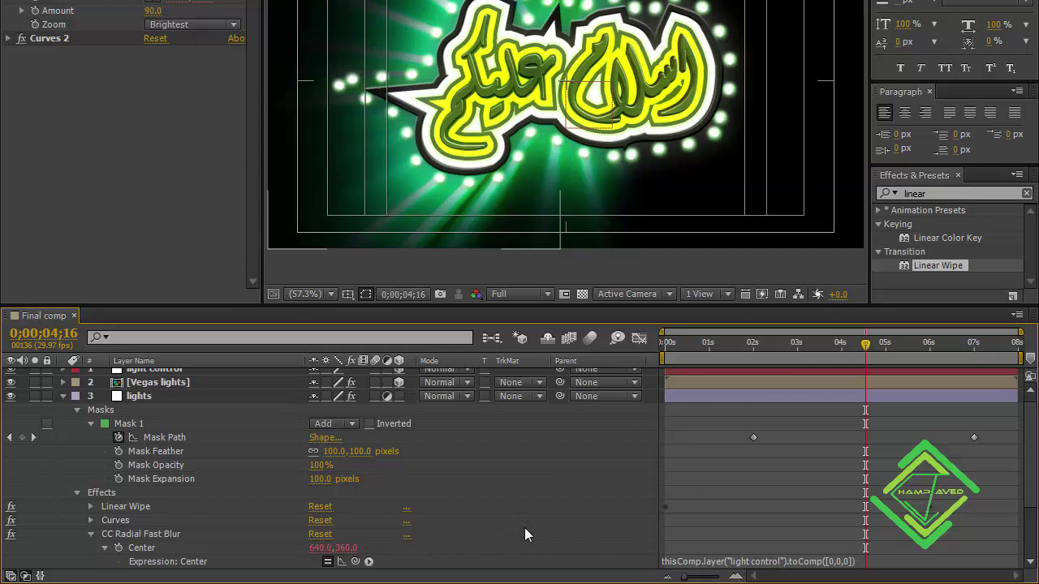
click(767, 350)
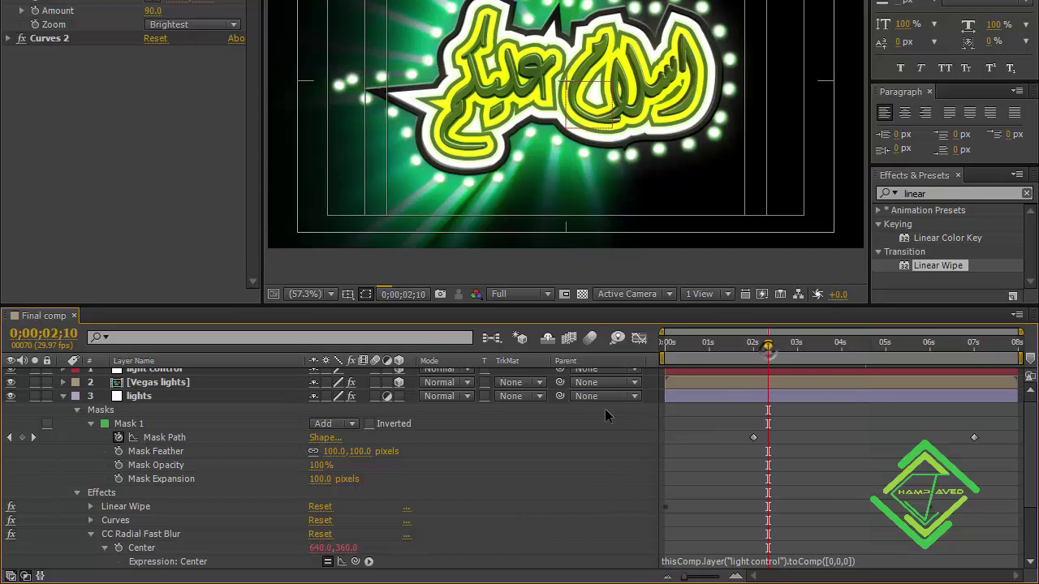
click(63, 396)
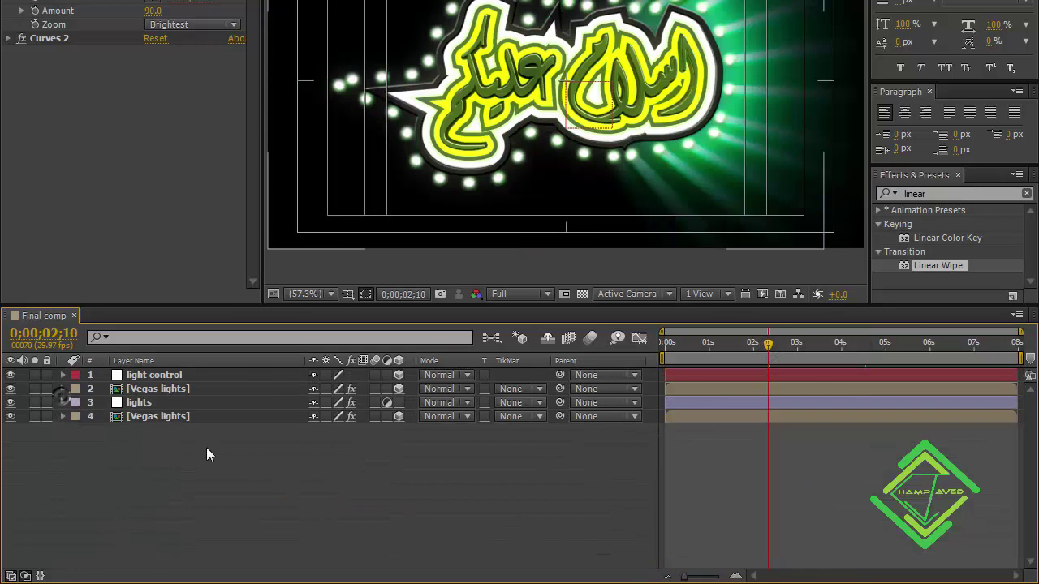
Step: At 1 second, keyframe light control's Position with Z 2000 and X near 2000
click(154, 376)
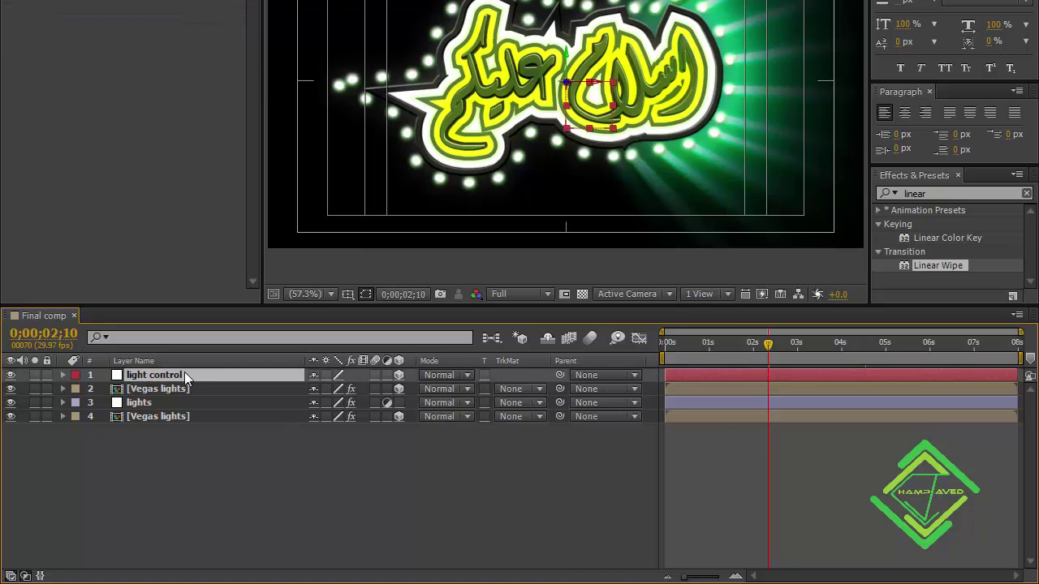
click(59, 336)
text(100)
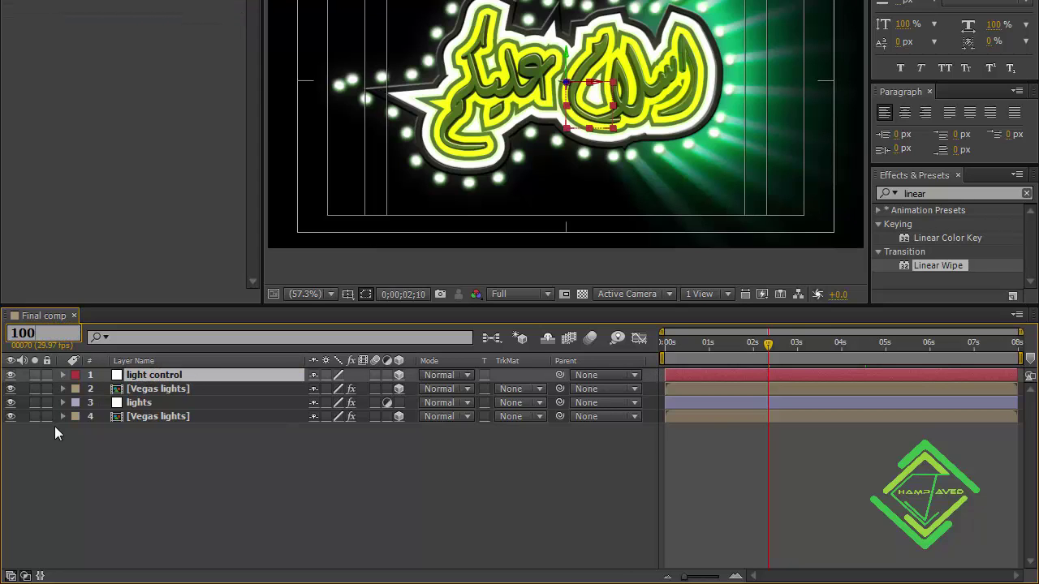
key(Return)
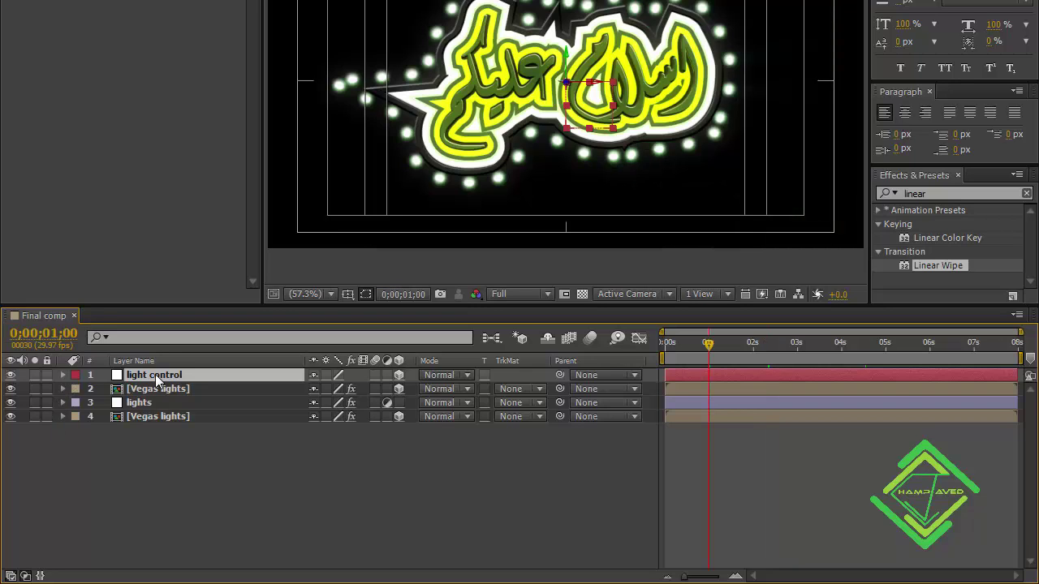
key(p)
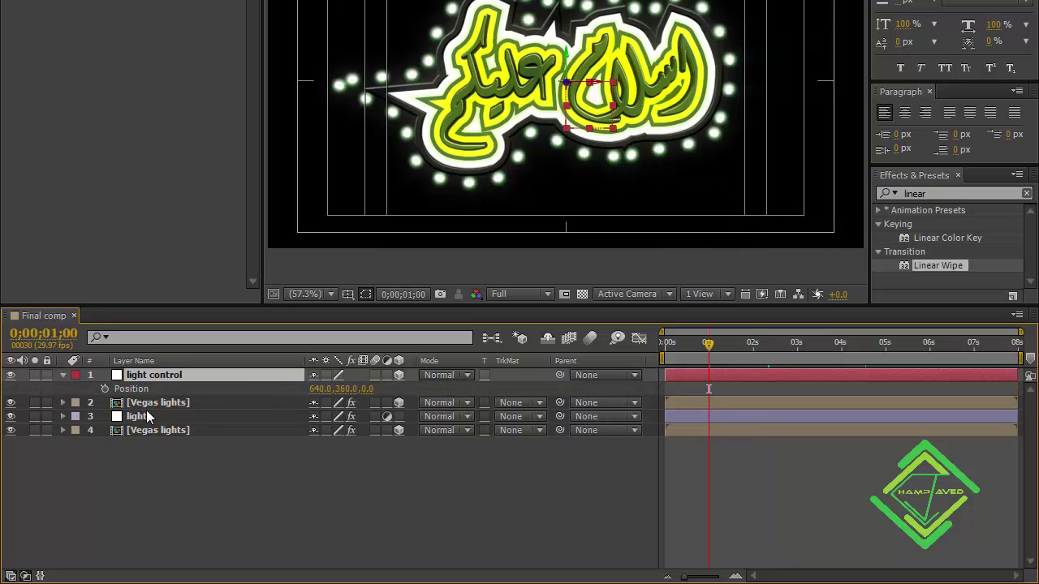
click(105, 388)
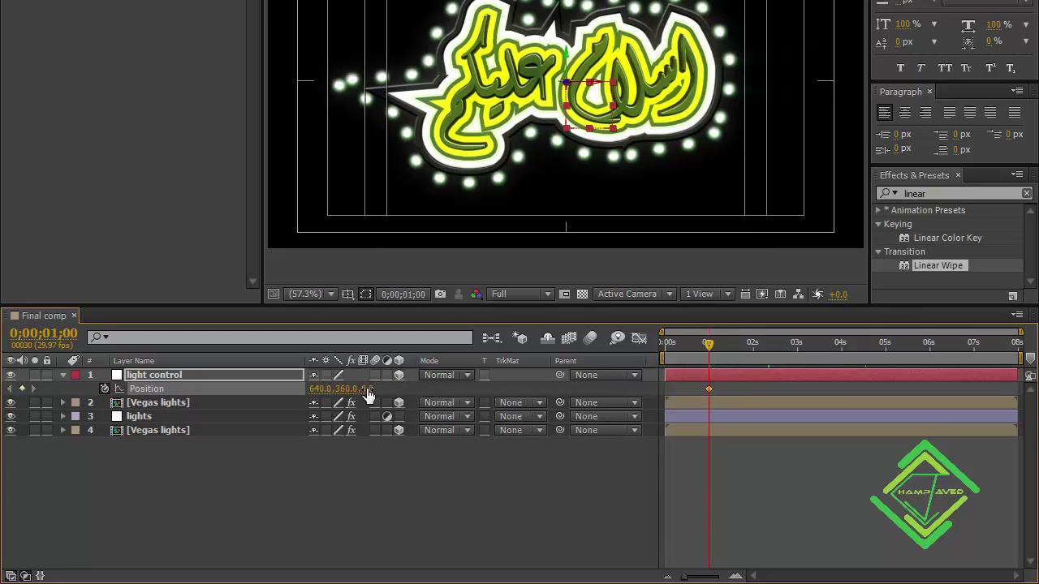
click(366, 388)
text(2000)
key(Return)
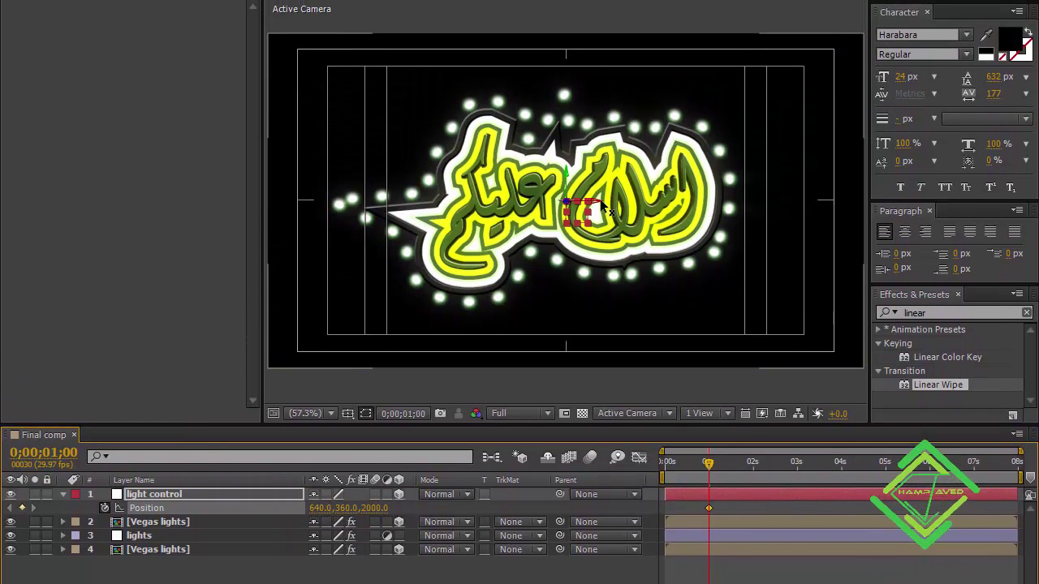
drag(601, 203, 821, 231)
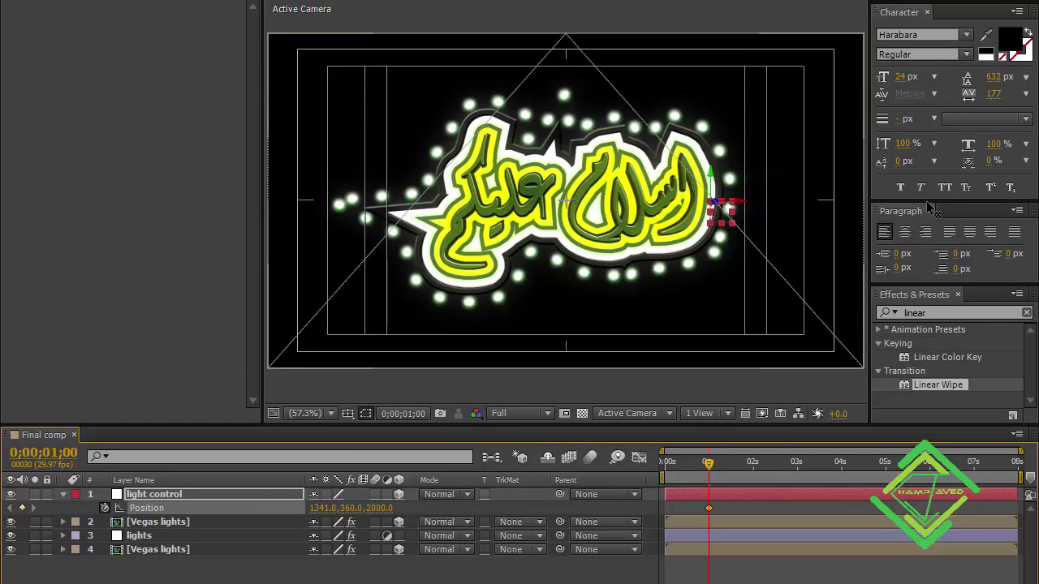
drag(756, 206, 1032, 199)
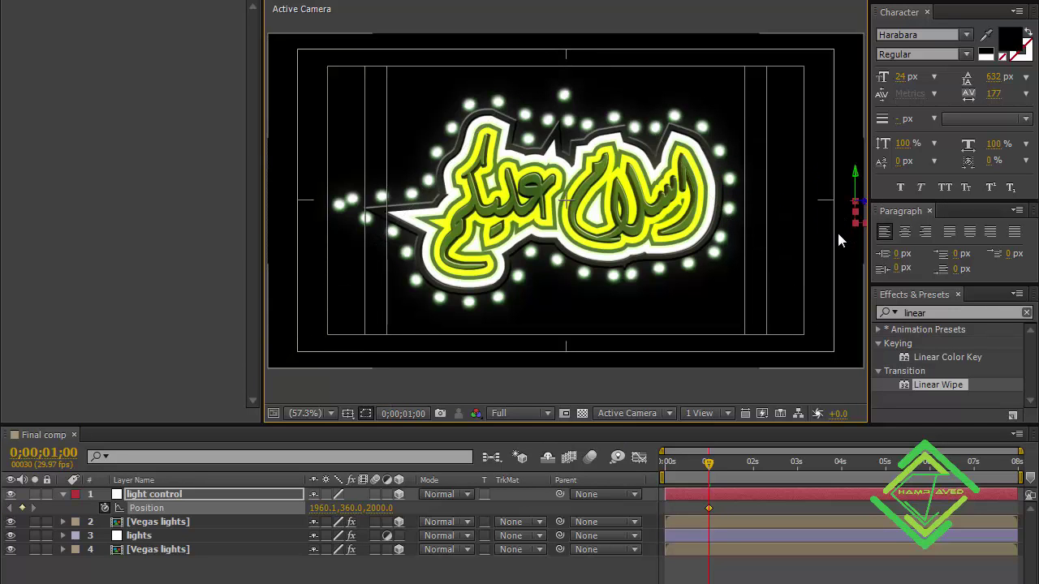
drag(314, 508, 345, 507)
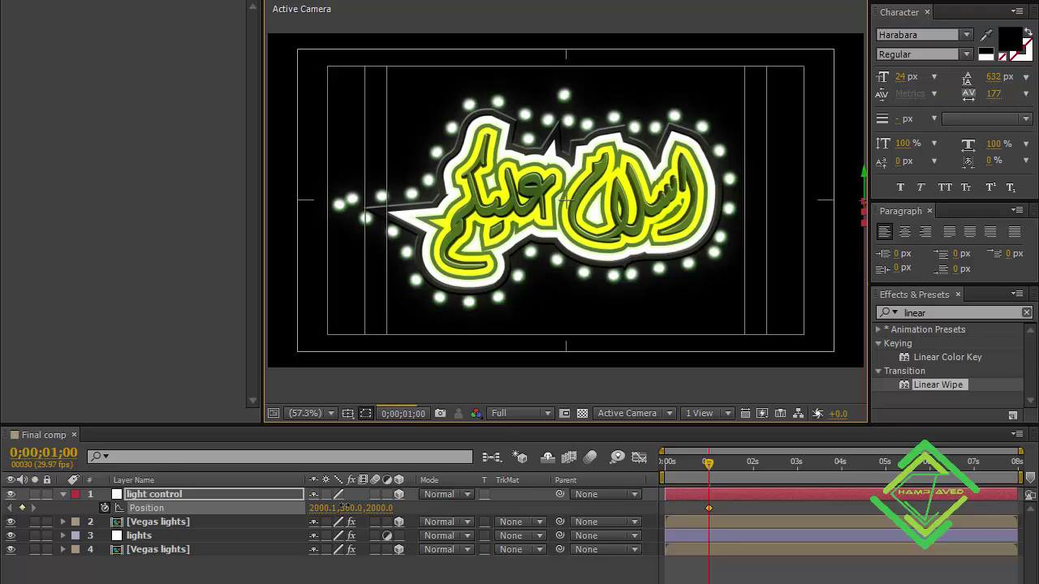
Step: At 6 seconds, move the null left from X 0, then collapse and deselect layers
click(54, 452)
text(6)
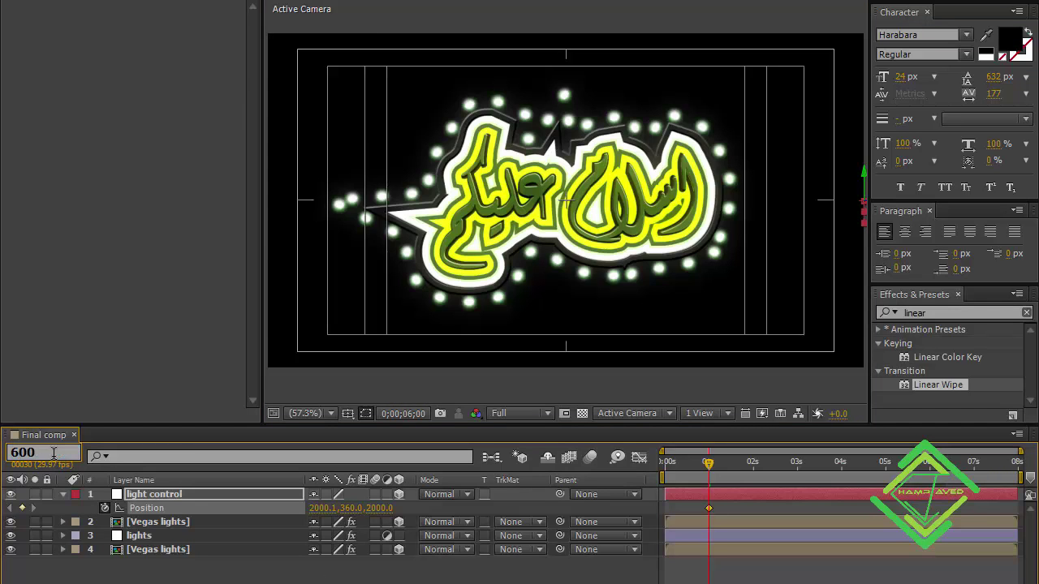
key(Return)
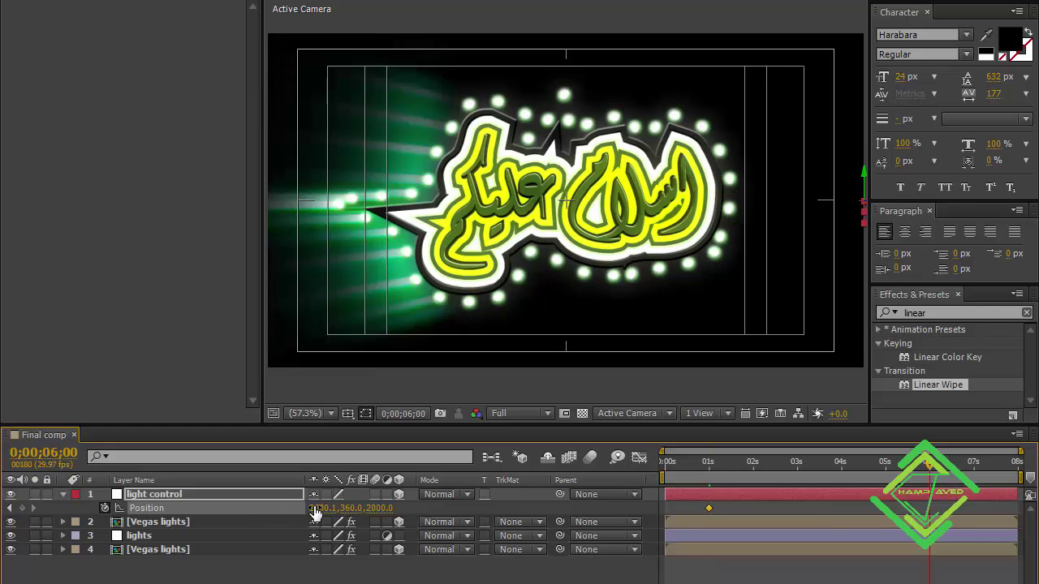
click(315, 509)
text(0)
key(Return)
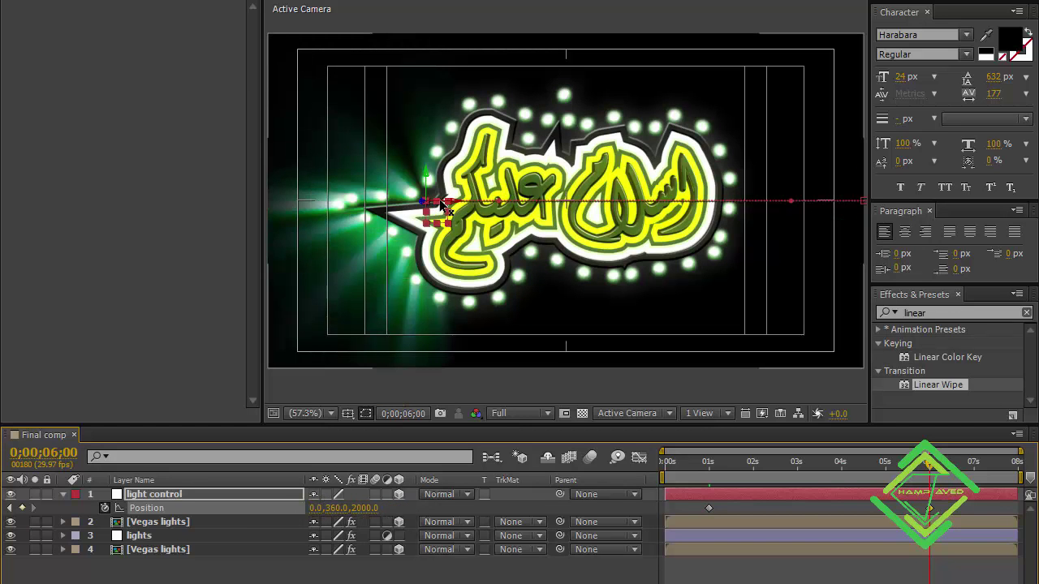
drag(444, 208, 63, 209)
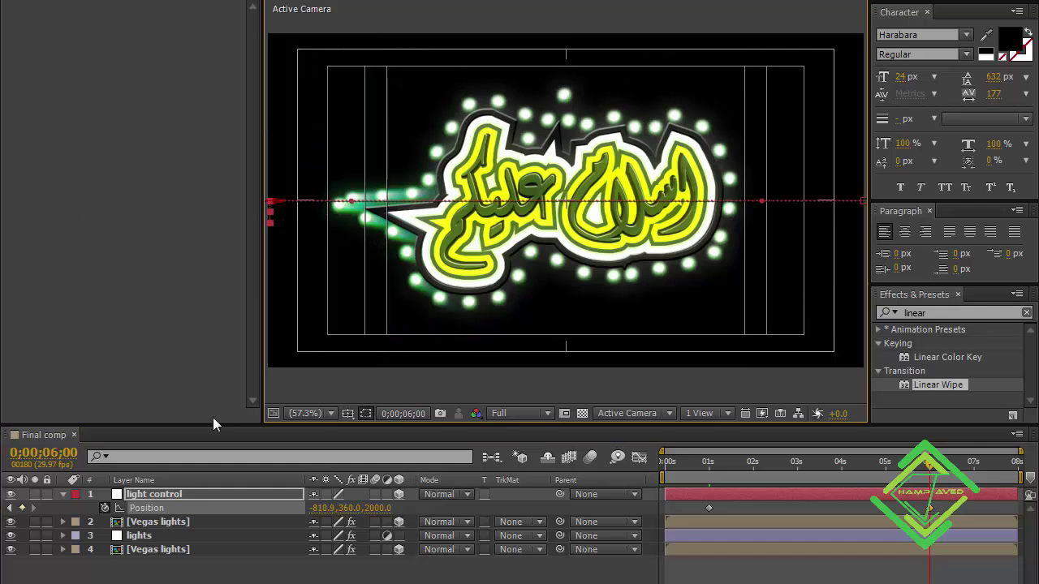
drag(270, 202, 250, 210)
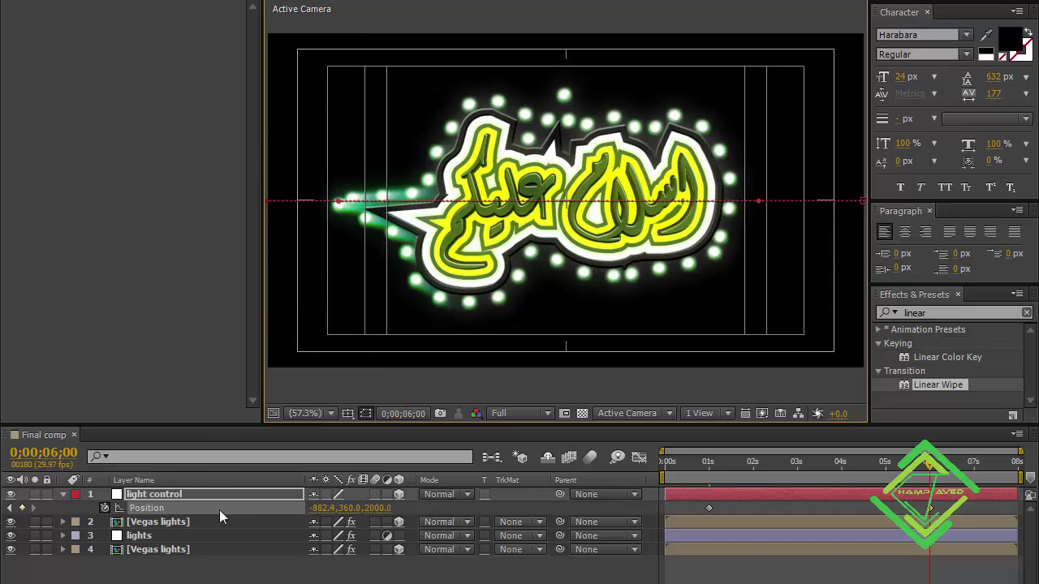
click(62, 493)
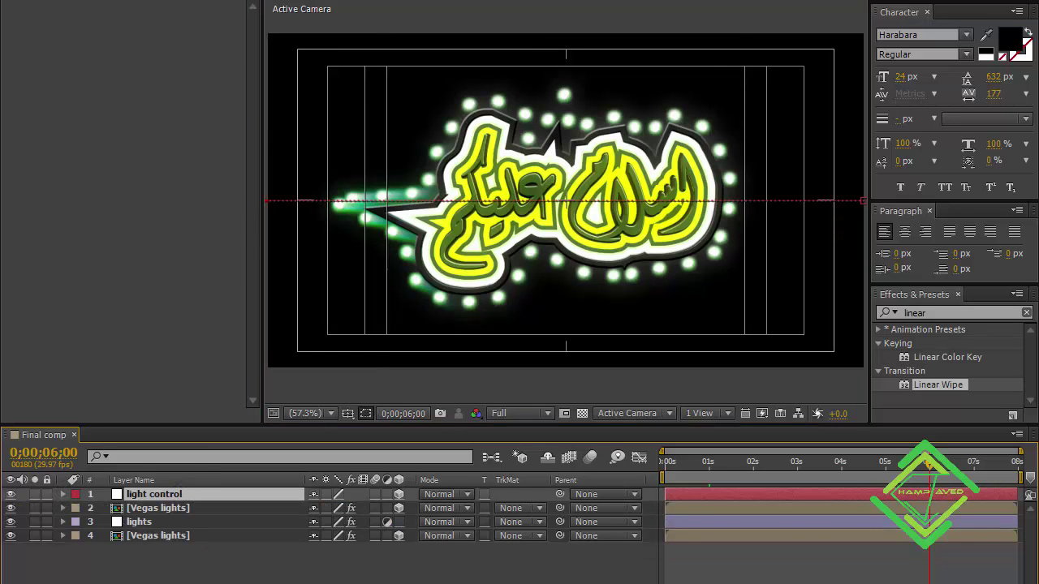
key(F2)
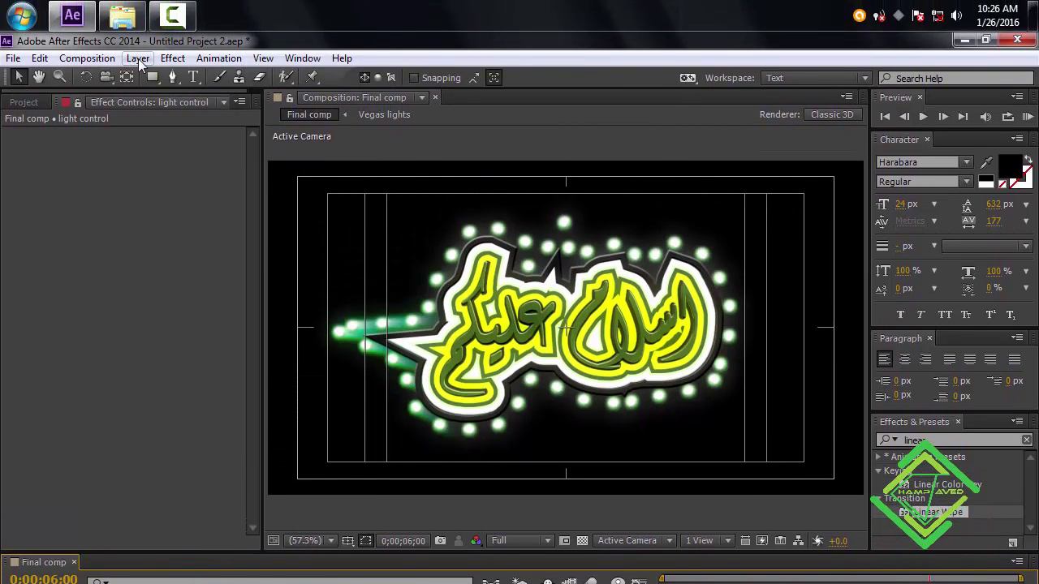
Step: Add a new adjustment layer with the Curves effect, viewing the comp at 3;15
click(137, 59)
mouse_move(162, 77)
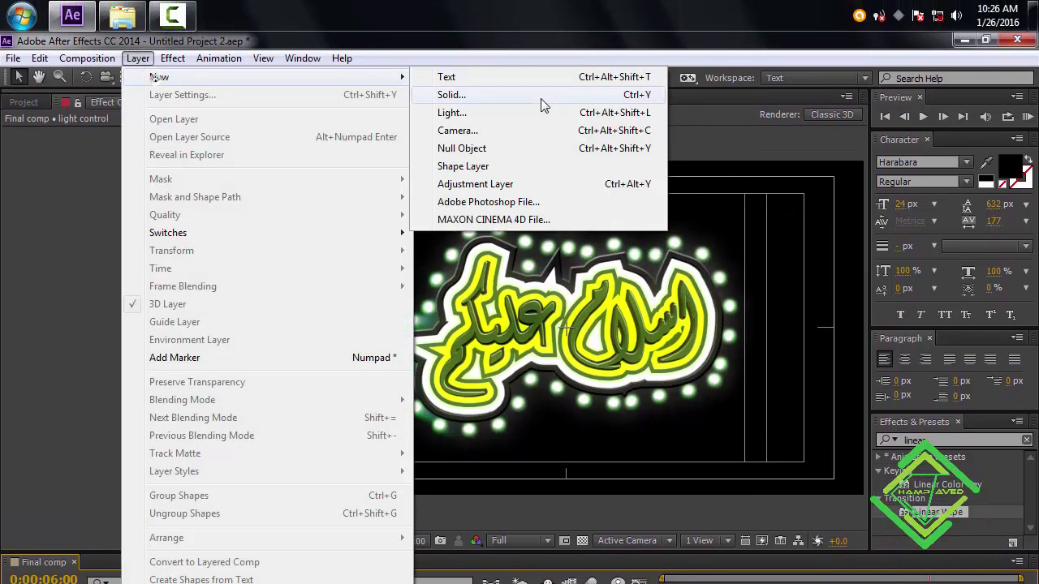
click(510, 184)
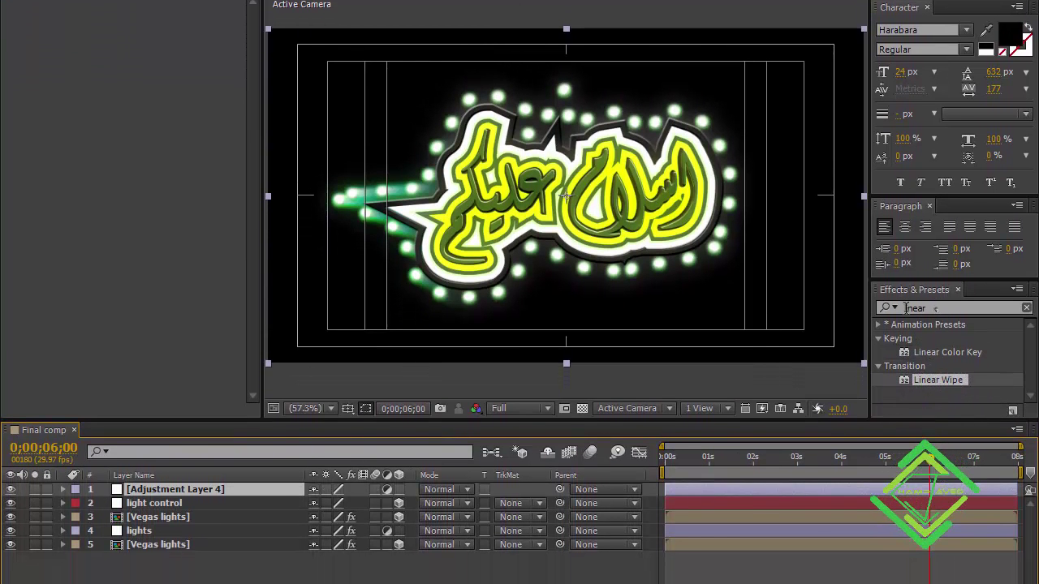
click(933, 413)
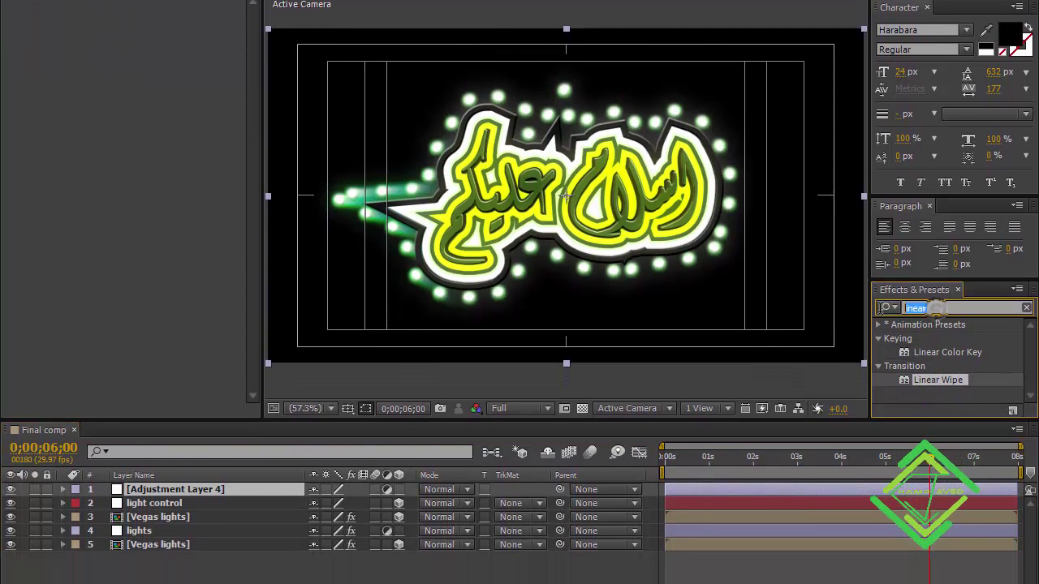
text(curv)
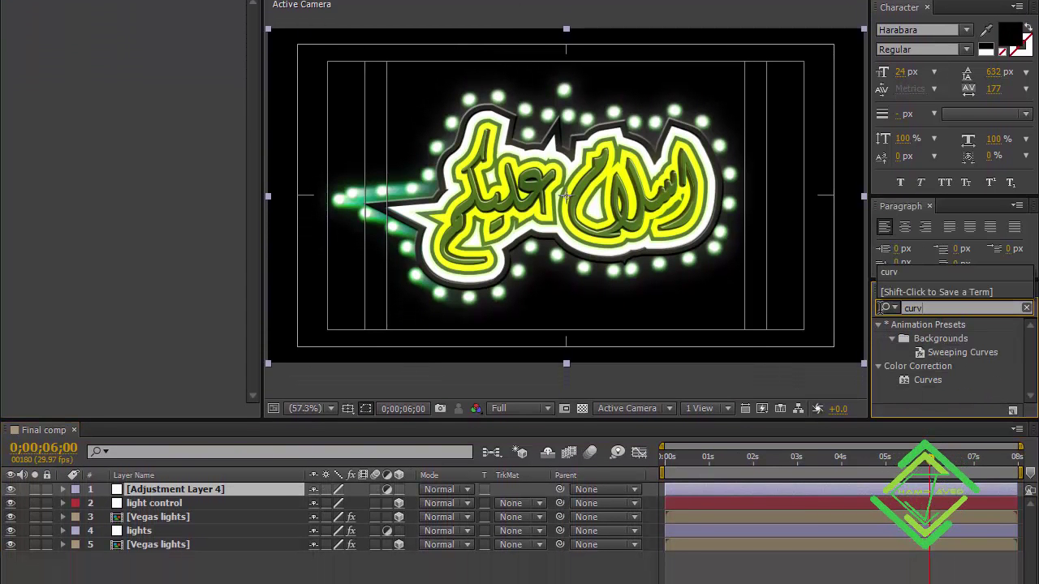
double_click(926, 381)
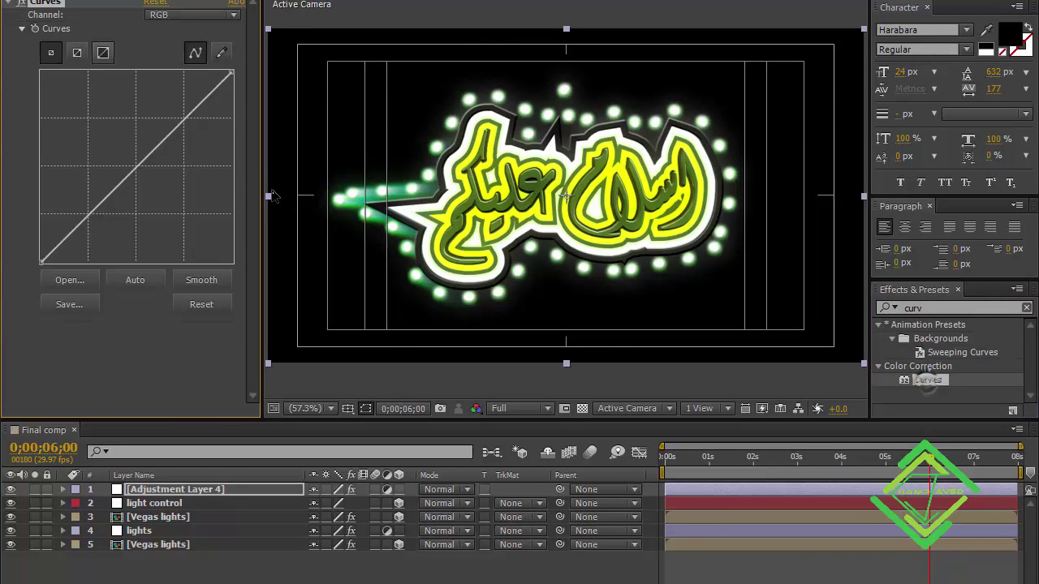
click(191, 15)
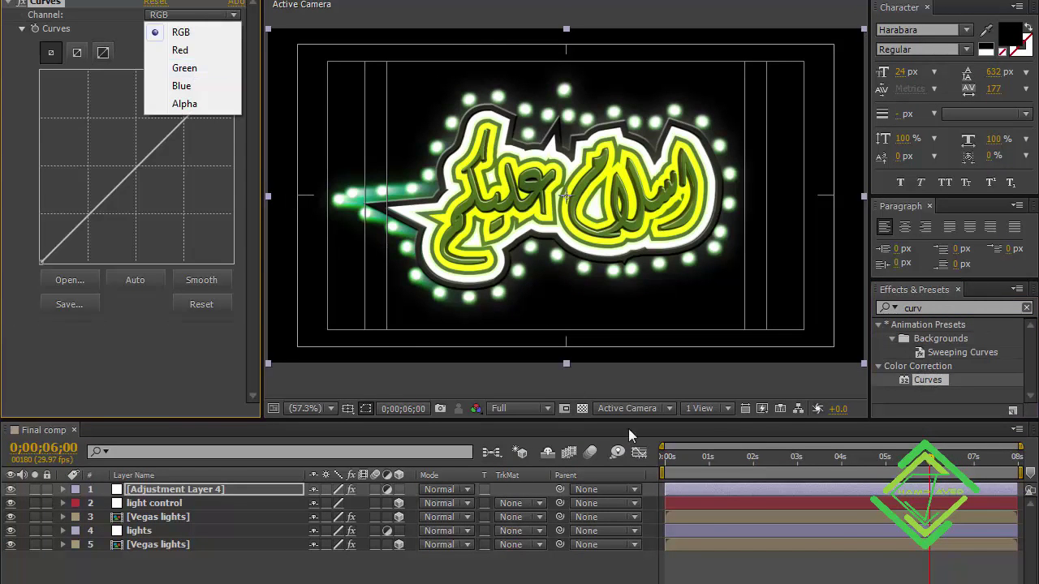
click(818, 460)
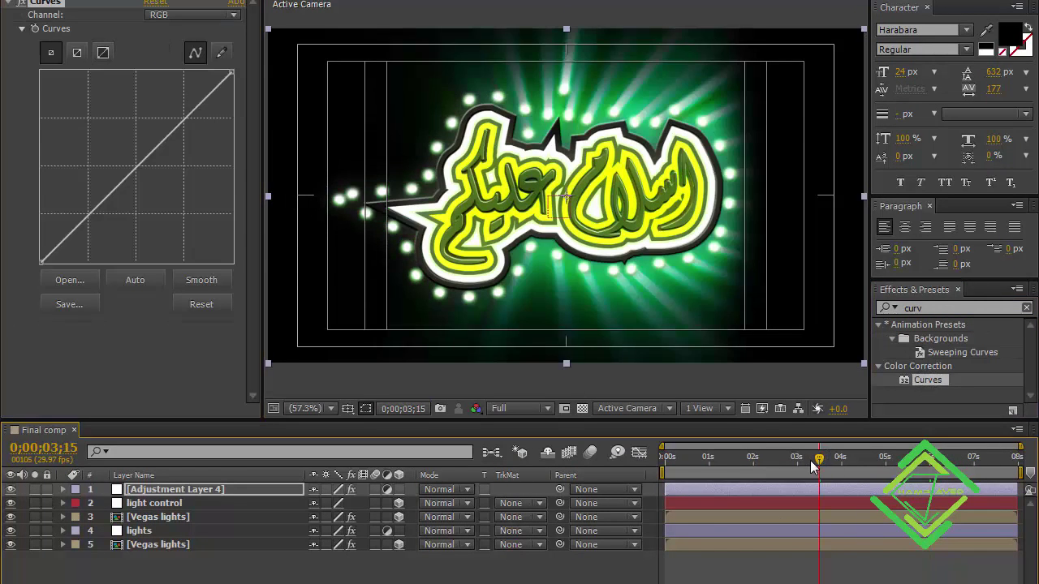
Step: Raise the green curve, lower the red curve, and add a point on blue
click(190, 15)
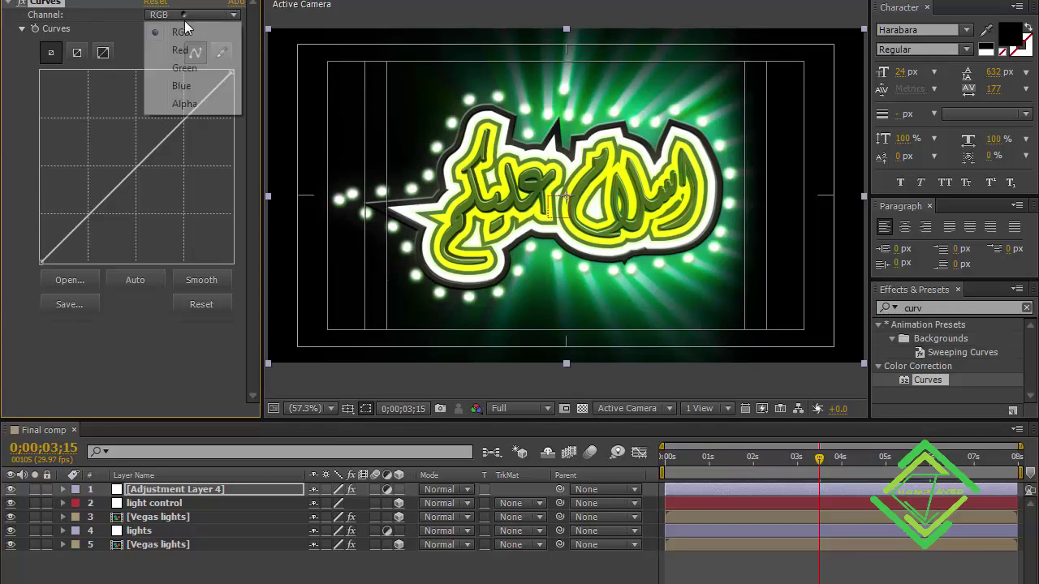
click(186, 68)
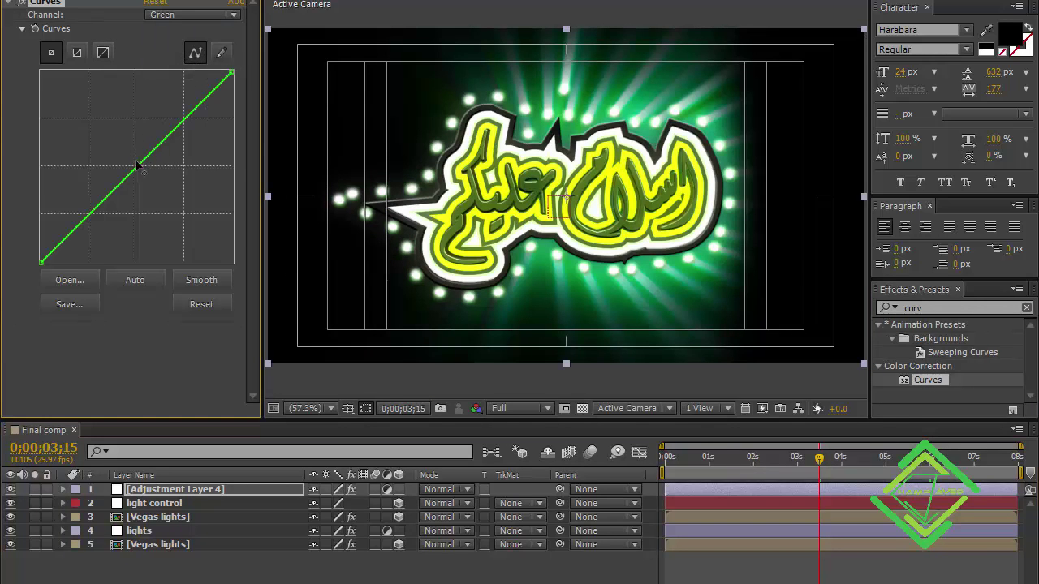
drag(136, 166, 129, 159)
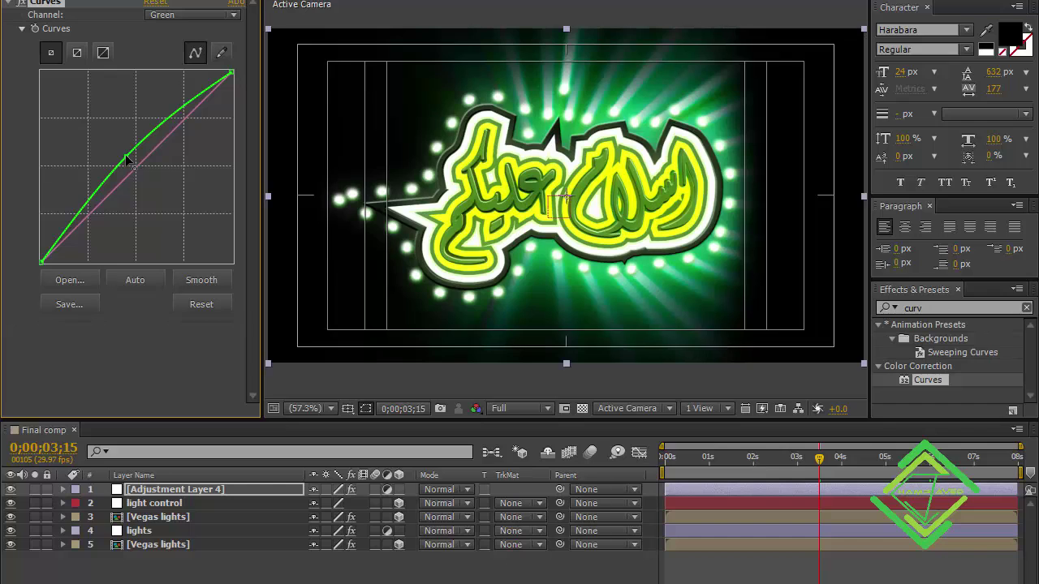
click(215, 14)
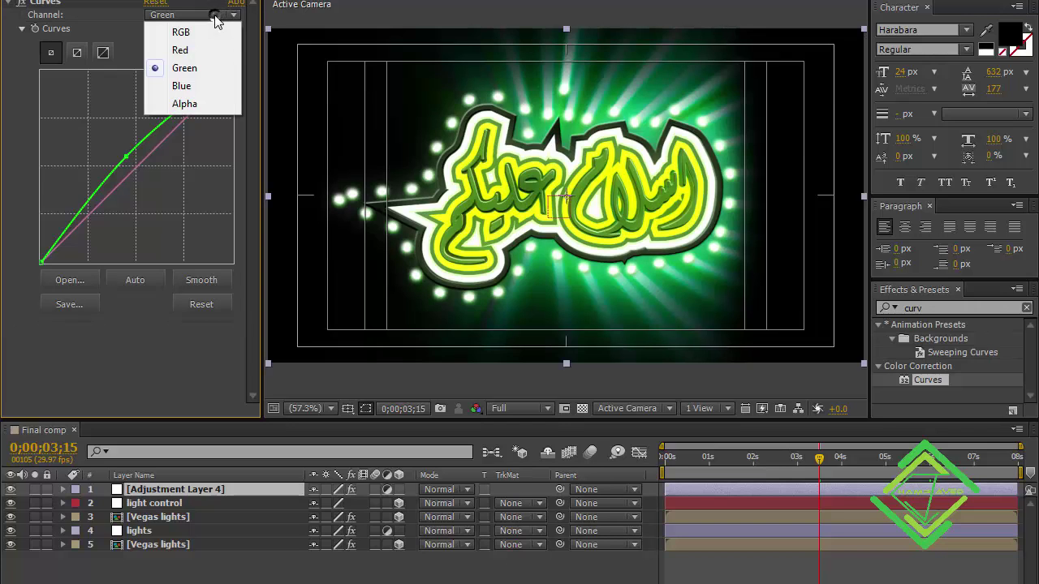
click(195, 49)
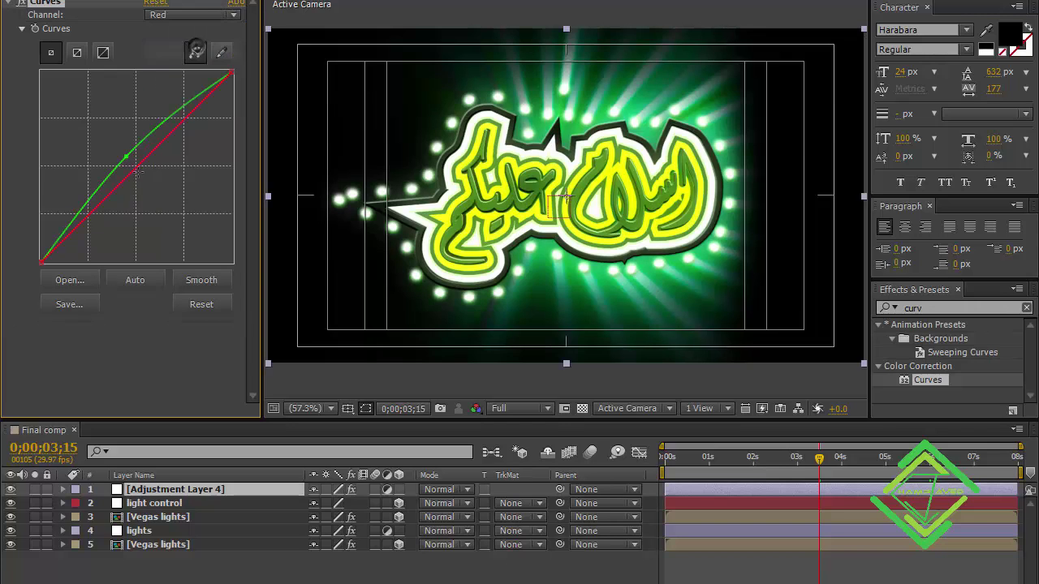
drag(141, 171, 148, 185)
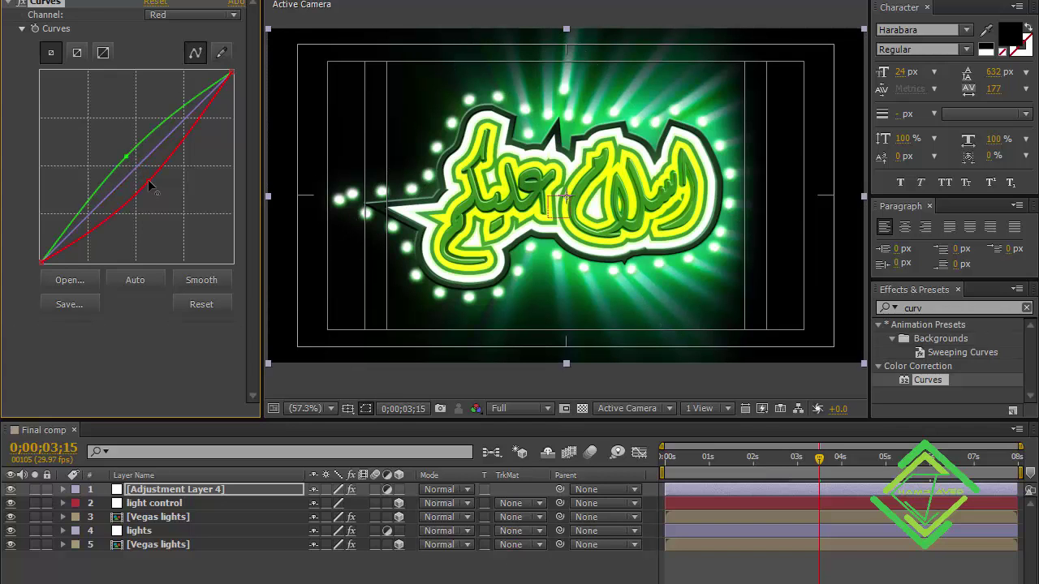
click(206, 15)
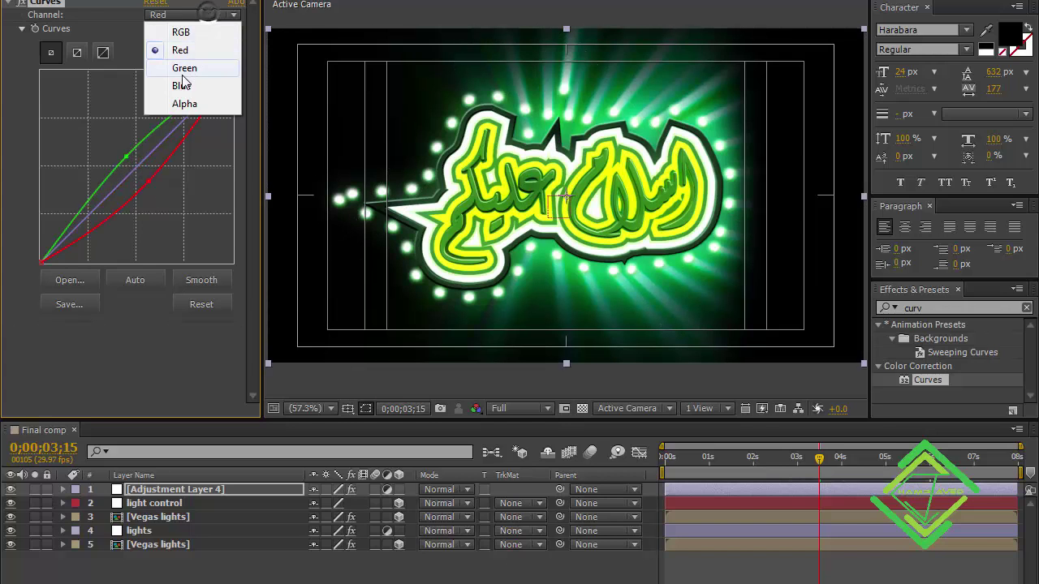
click(174, 85)
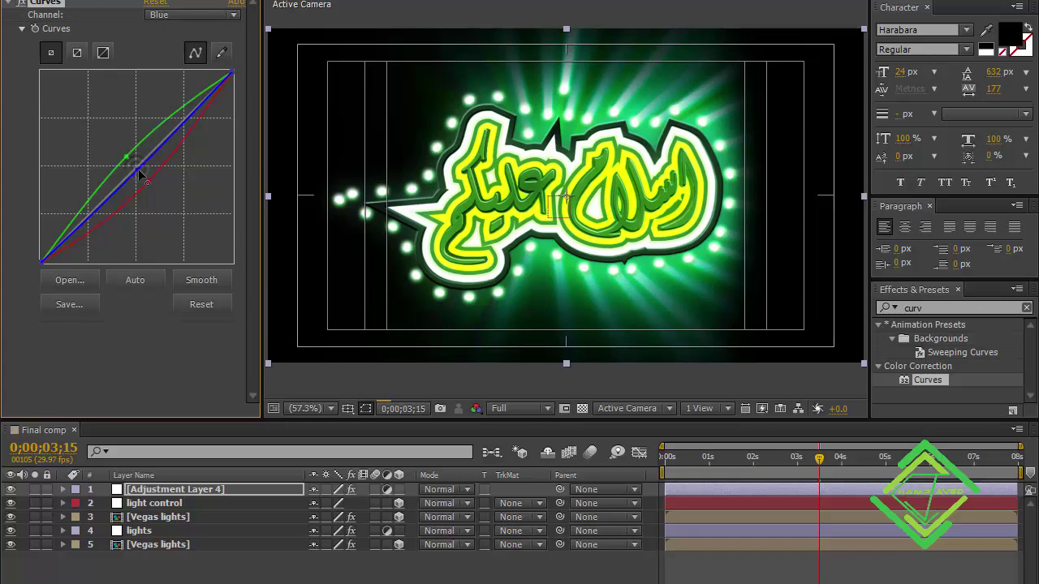
click(139, 172)
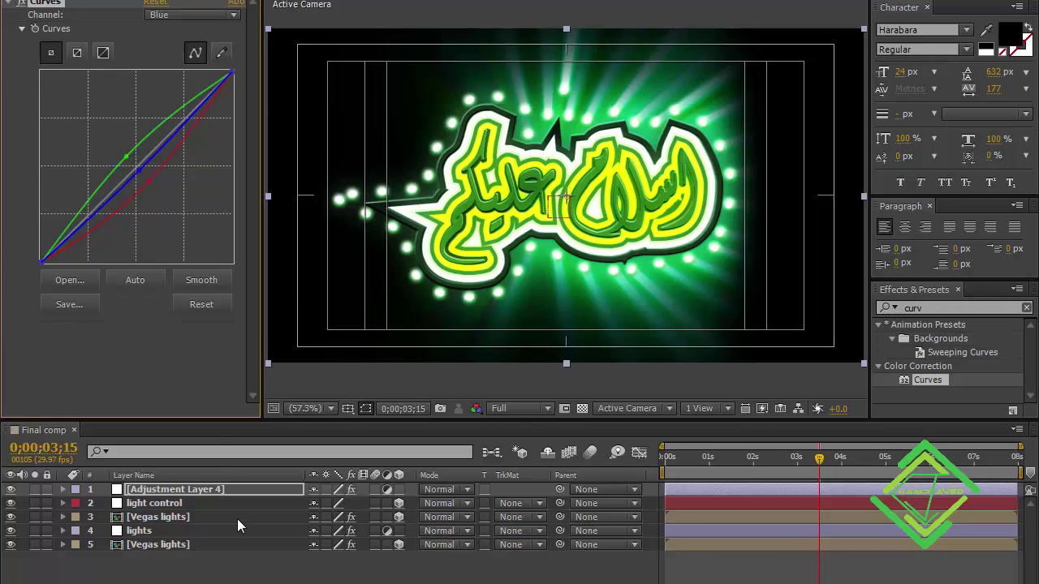
Step: Add a 35mm Camera 1, dolly it back to shrink the calligraphy, and preview
right_click(268, 564)
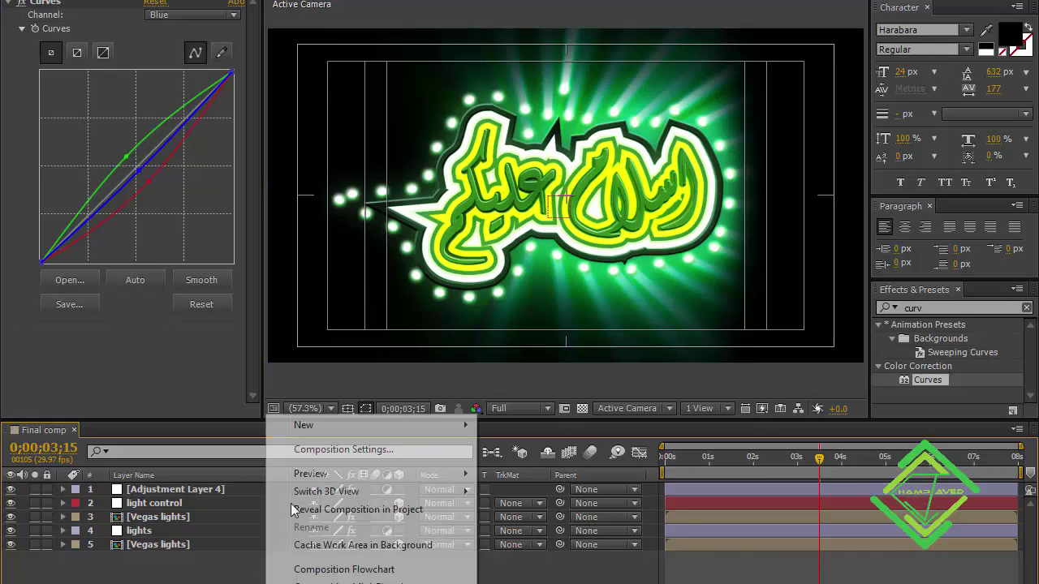
mouse_move(301, 425)
click(520, 503)
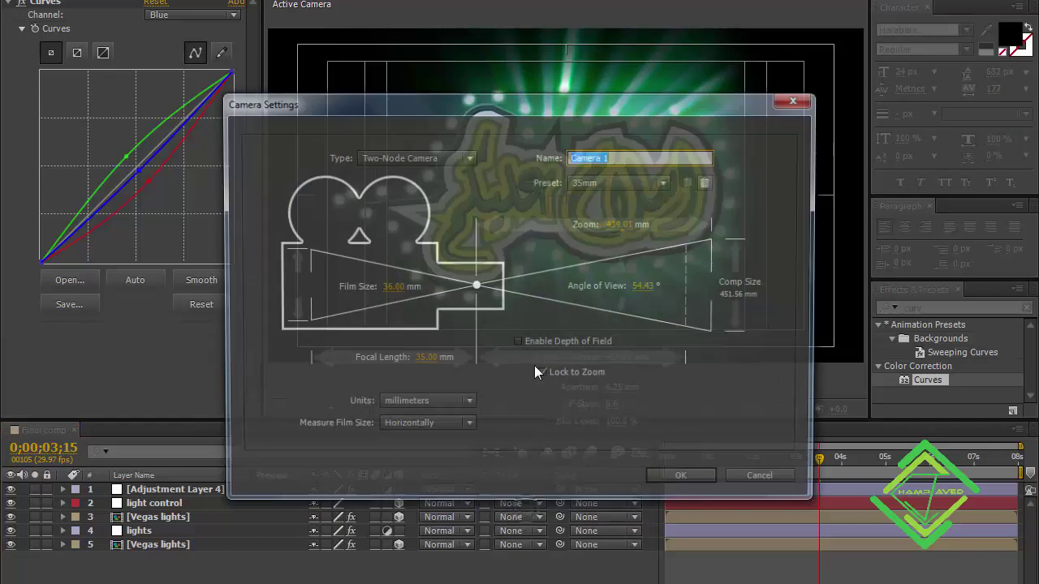
click(691, 486)
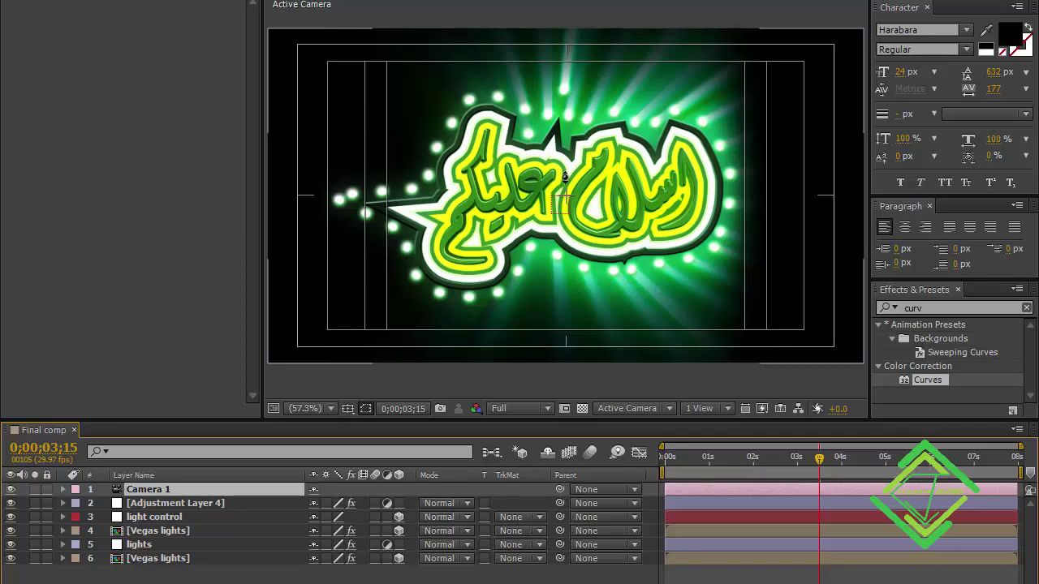
drag(574, 225, 579, 298)
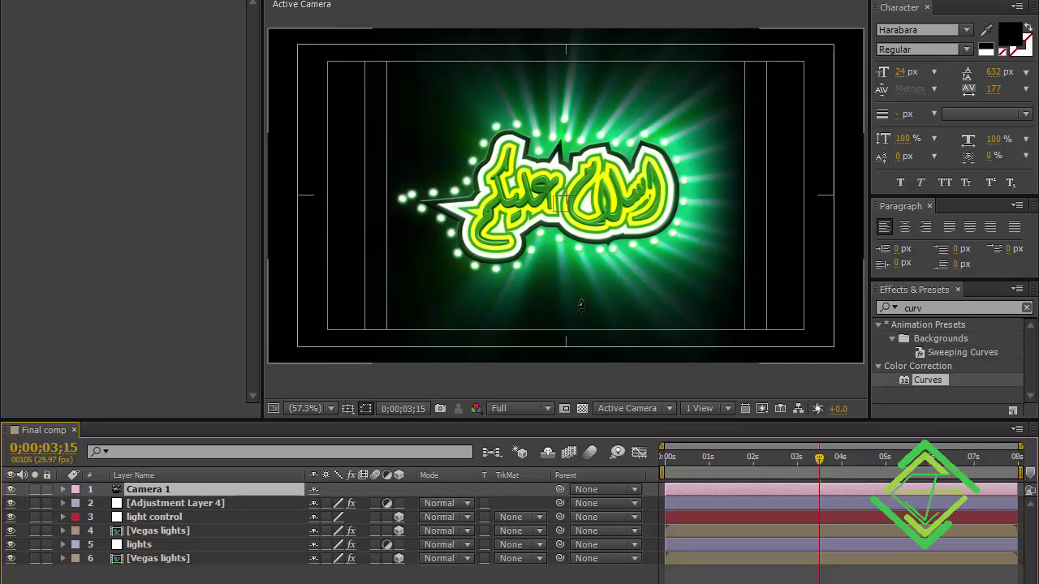
key(Return)
key(BackSpace)
key(BackSpace)
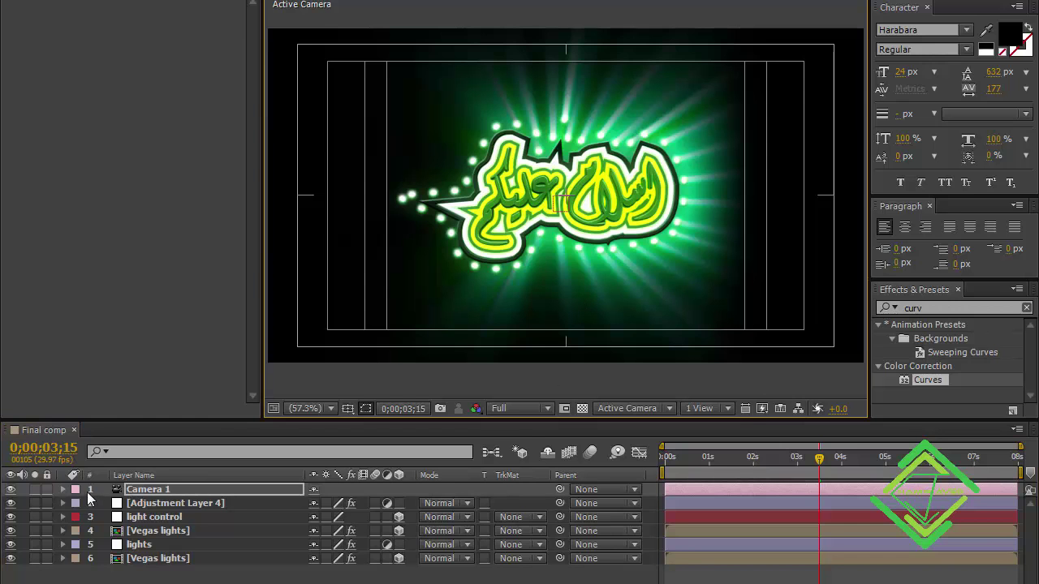
key(Return)
key(KP_0)
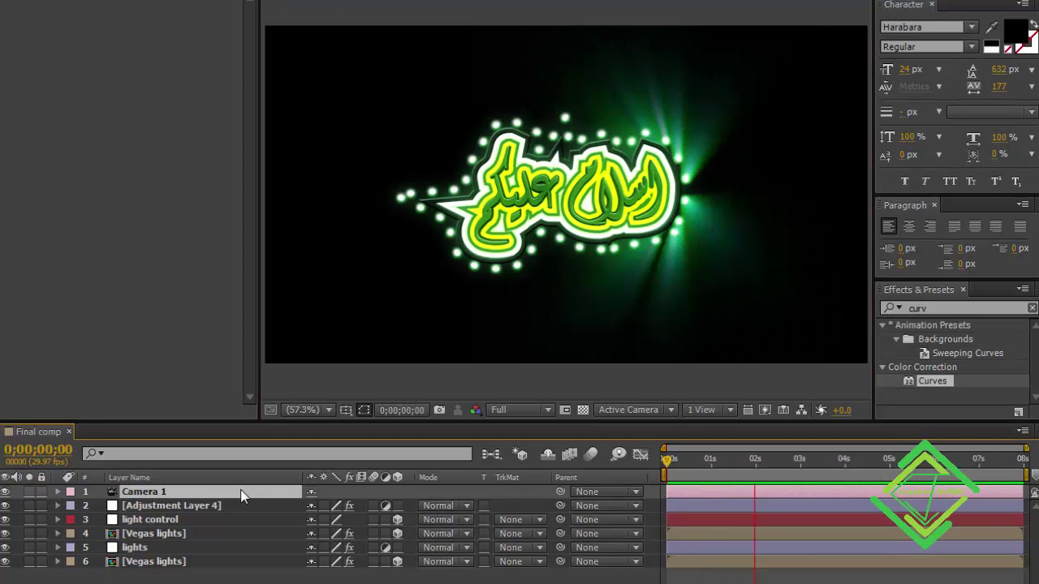